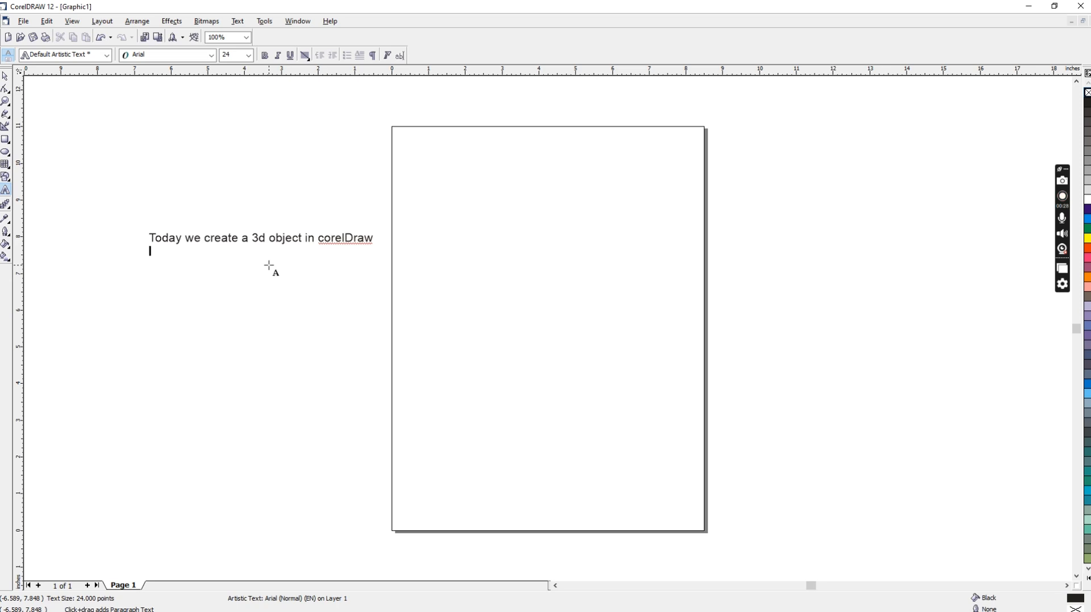
Step: Add a second line to the intro text reading "so lets get start before video start please"
{"action": "key", "text": "Return"}
{"action": "type", "text": "s"}
{"action": "type", "text": "o lets hg"}
{"action": "type", "text": "ge"}
{"action": "type", "text": "t sta"}
{"action": "type", "text": "r"}
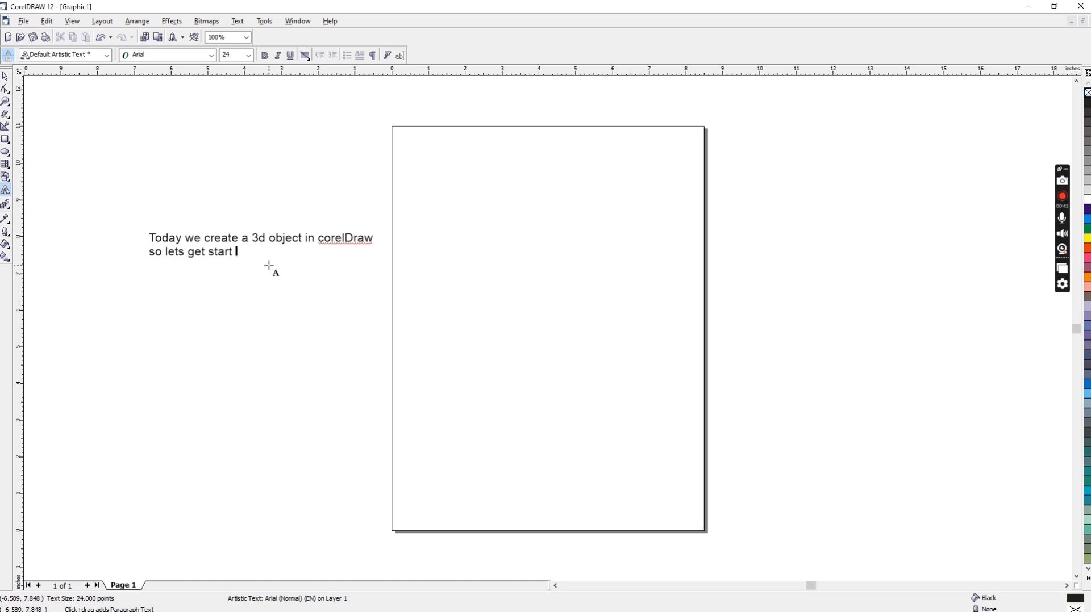
{"action": "type", "text": "t befor"}
{"action": "key", "text": "BackSpace"}
{"action": "key", "text": "BackSpace"}
{"action": "key", "text": "BackSpace"}
{"action": "key", "text": "BackSpace"}
{"action": "key", "text": "BackSpace"}
{"action": "key", "text": "BackSpace"}
{"action": "type", "text": "before video s"}
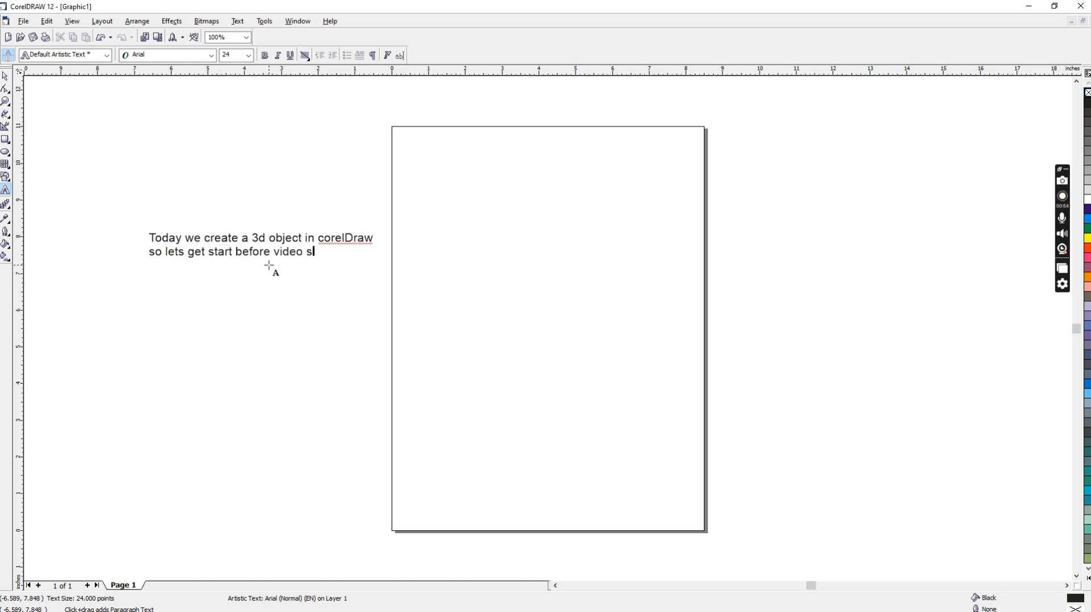
{"action": "type", "text": "rt"}
{"action": "type", "text": "tart plealse"}
Step: Add a third line to the intro text reading "like and subscribe my channel"
{"action": "key", "text": "Return"}
{"action": "type", "text": "like abd"}
{"action": "key", "text": "BackSpace"}
{"action": "key", "text": "BackSpace"}
{"action": "key", "text": "BackSpace"}
{"action": "type", "text": "and and "}
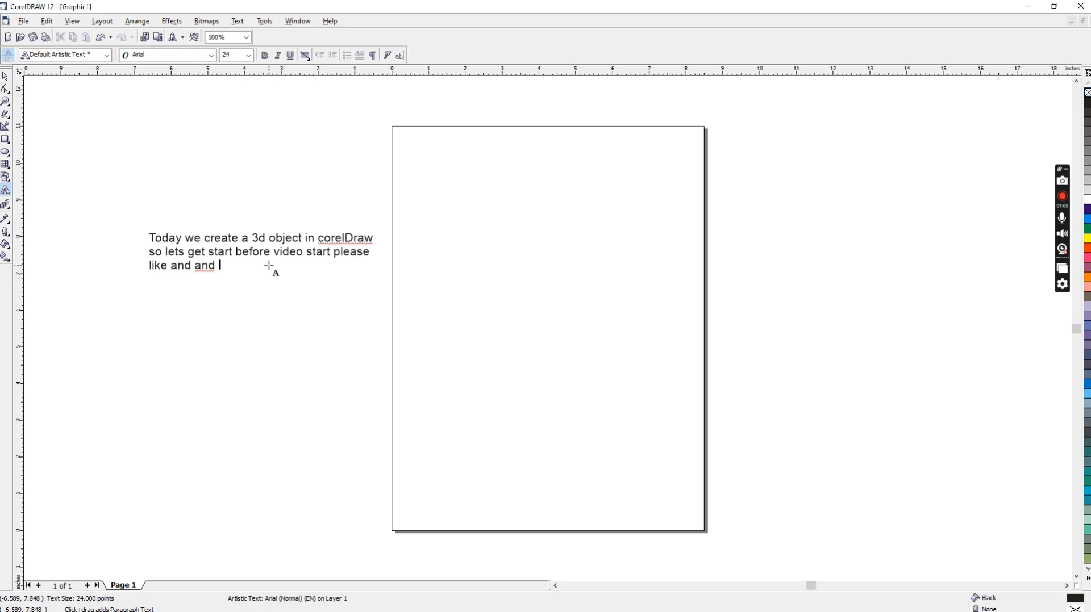
{"action": "type", "text": "sub"}
{"action": "key", "text": "BackSpace"}
{"action": "key", "text": "BackSpace"}
{"action": "key", "text": "BackSpace"}
{"action": "key", "text": "BackSpace"}
{"action": "key", "text": "BackSpace"}
{"action": "key", "text": "BackSpace"}
{"action": "key", "text": "BackSpace"}
{"action": "key", "text": "BackSpace"}
{"action": "type", "text": "subscribe my"}
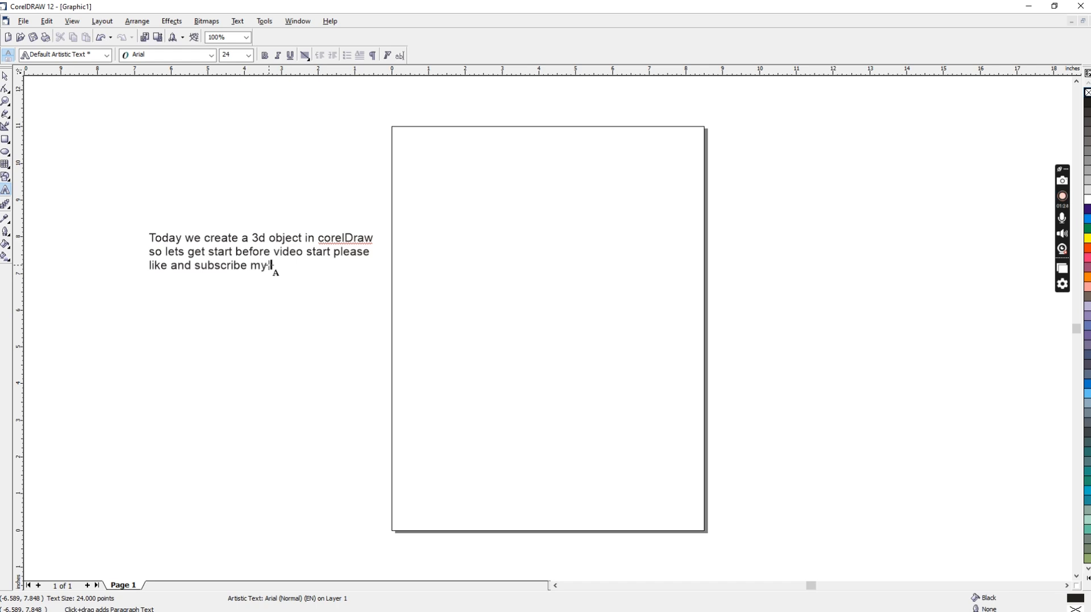
{"action": "type", "text": " channel"}
Step: Add a last line to the intro text with the channel's name followed by "Thanks"
{"action": "key", "text": "Return"}
{"action": "type", "text": "Mohsin"}
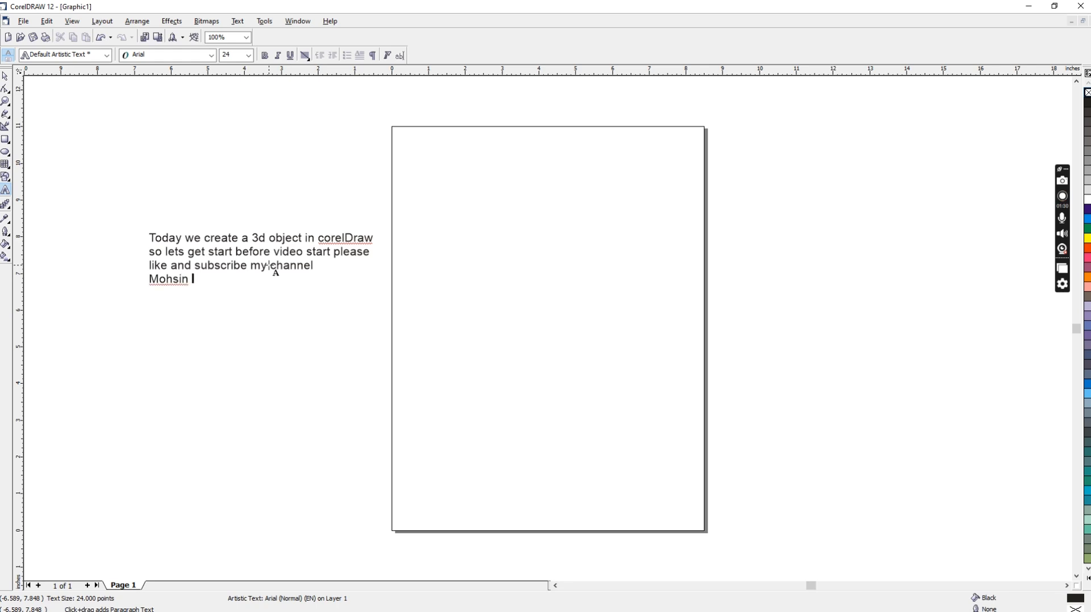
{"action": "type", "text": " CorelDraw"}
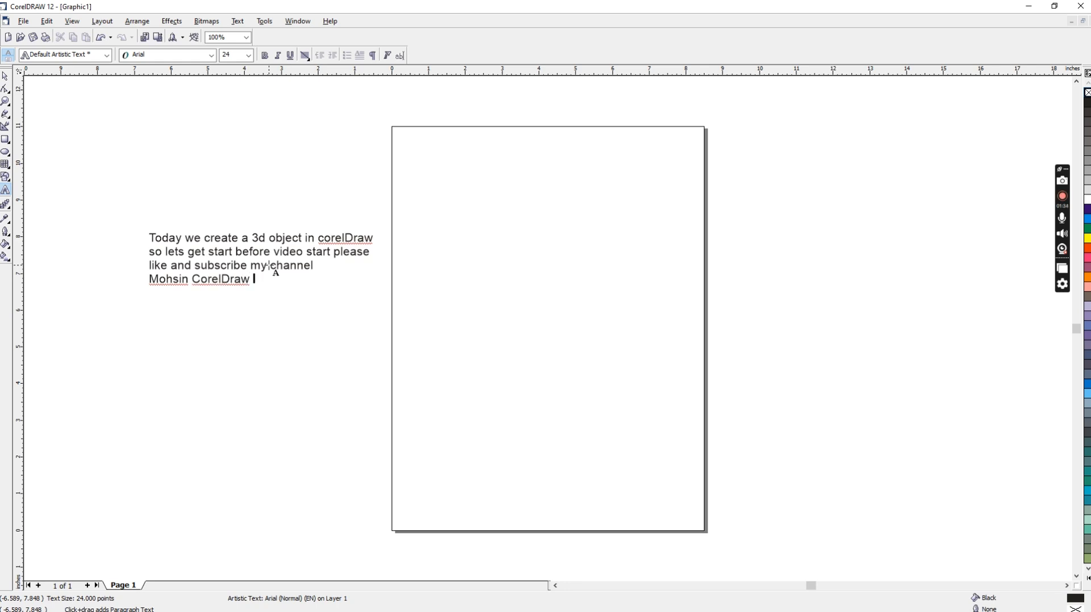
{"action": "type", "text": " Graphics Thanks"}
{"action": "key", "text": "Escape"}
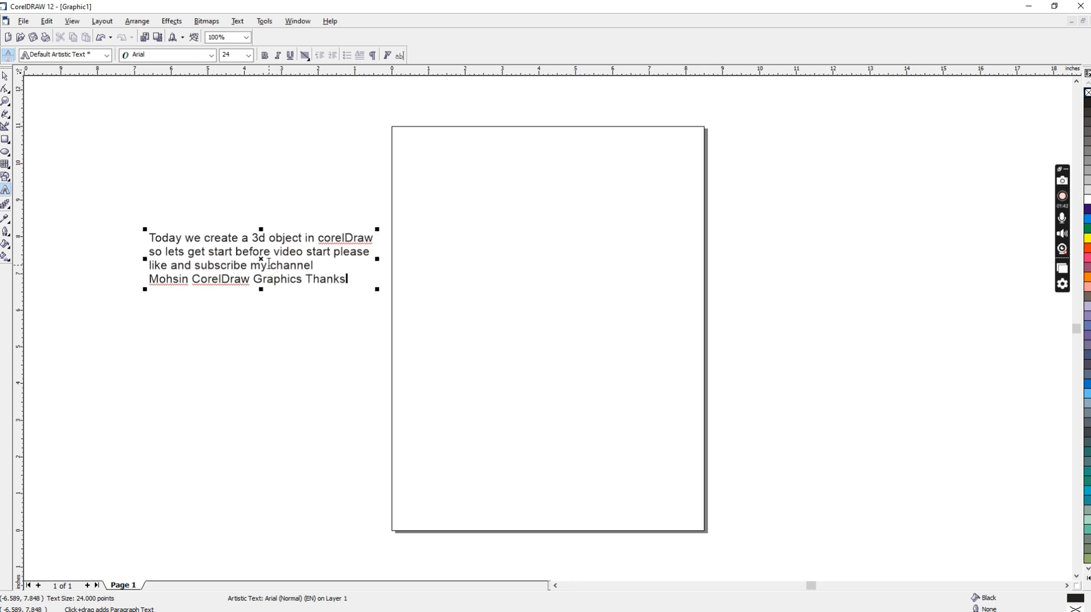
Step: Delete the whole intro text block beside the page
{"action": "key", "text": "ctrl+space"}
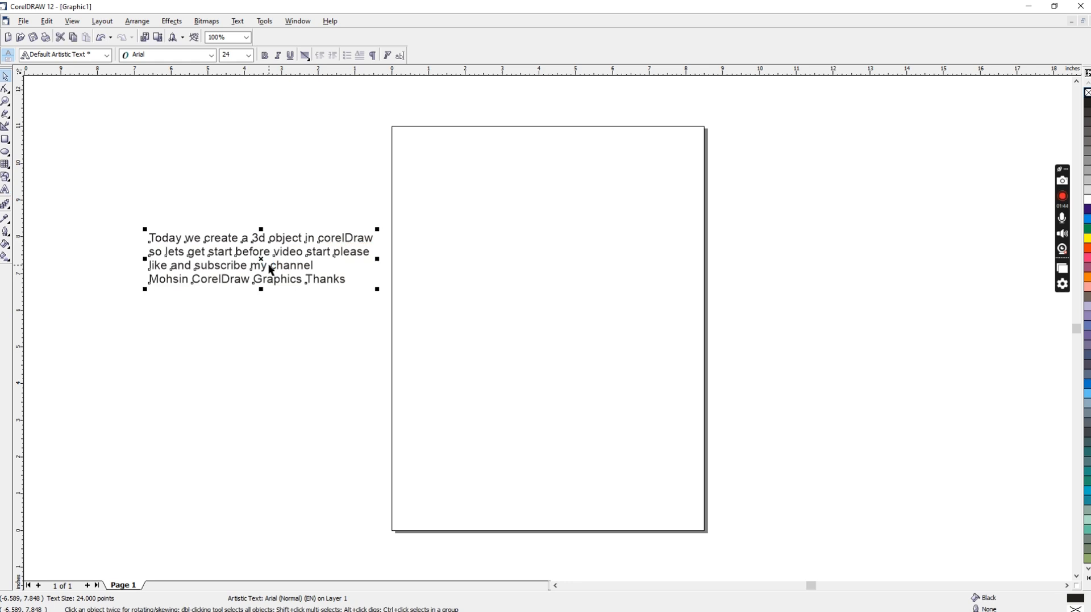
{"action": "left_click", "coordinate": [266, 330]}
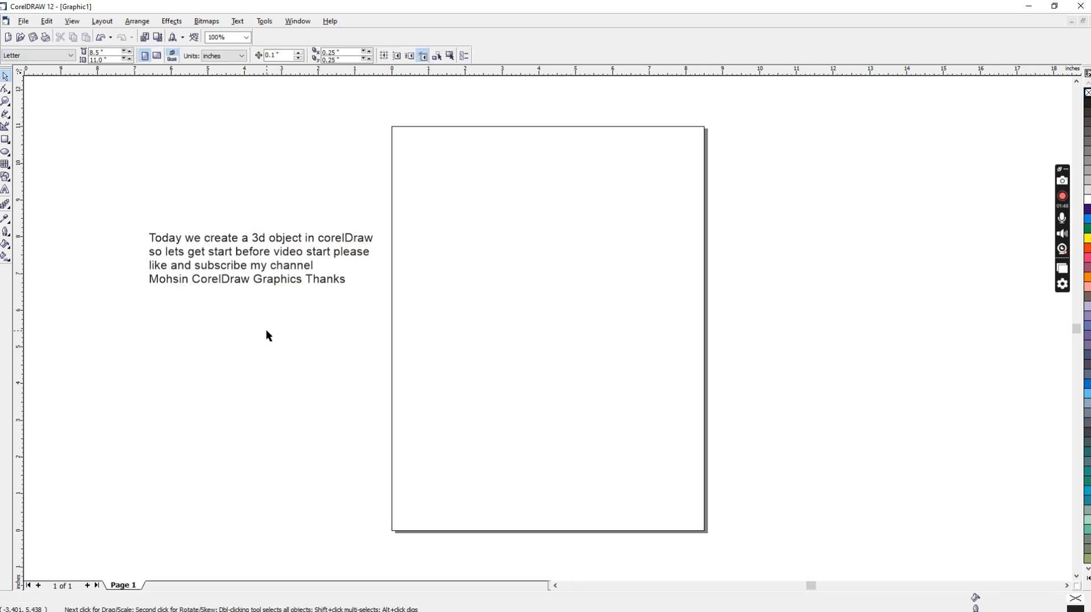
{"action": "left_click", "coordinate": [273, 272]}
{"action": "key", "text": "Delete"}
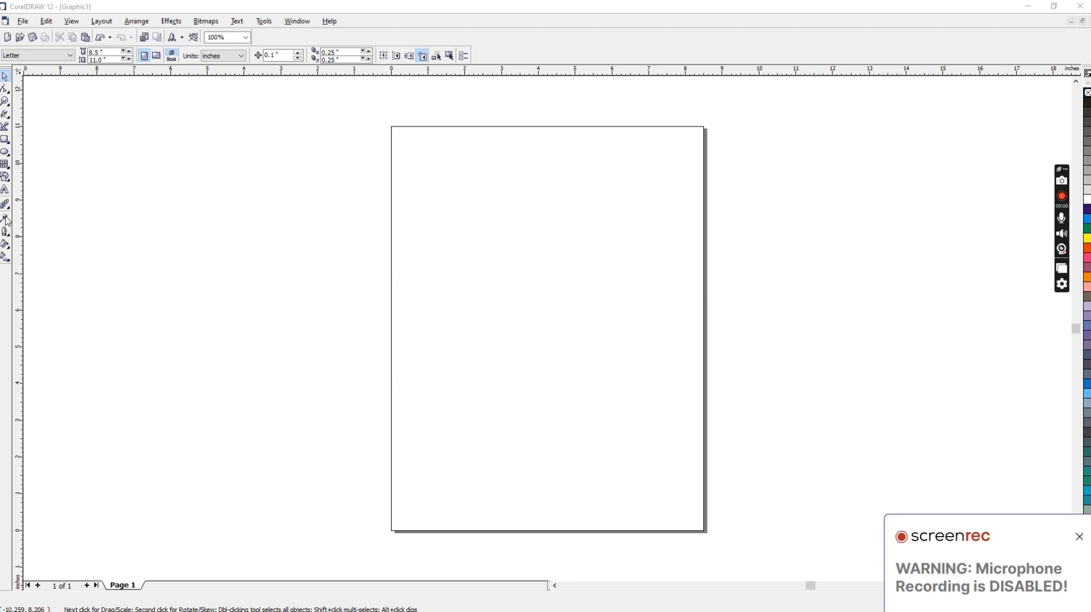
Step: Draw a square about 0.4 inches wide near the page's lower-left corner
{"action": "left_click", "coordinate": [5, 141]}
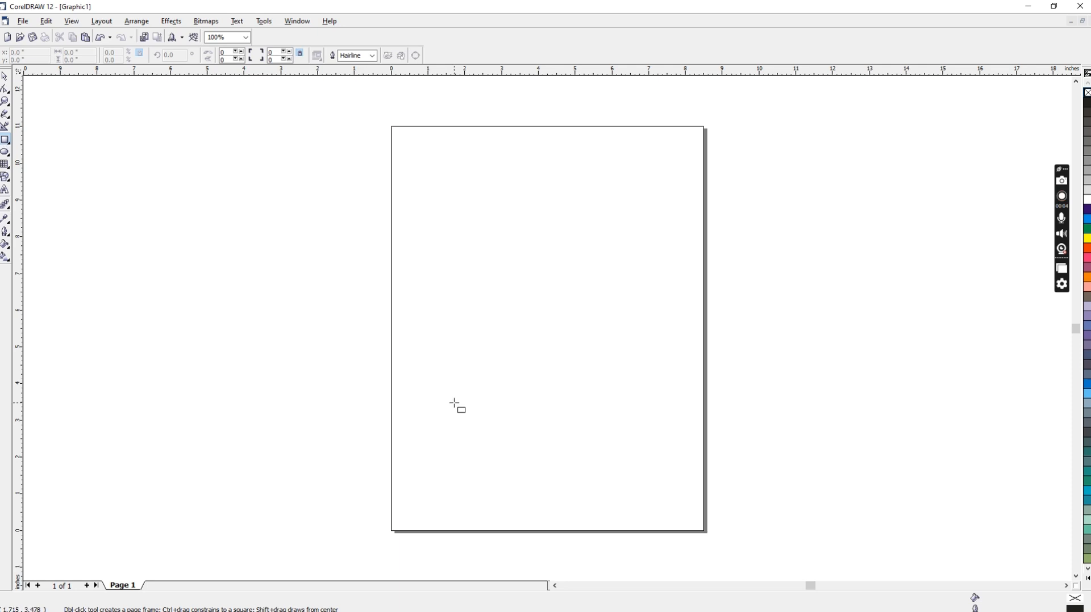
{"action": "left_click_drag", "start_coordinate": [423, 473], "coordinate": [438, 489]}
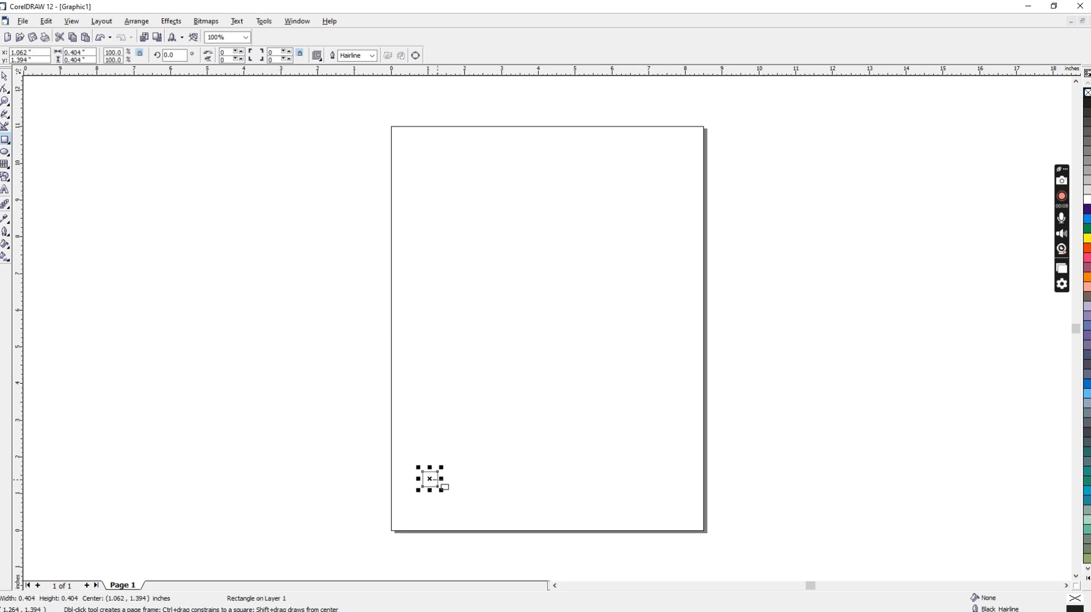
{"action": "key", "text": "space"}
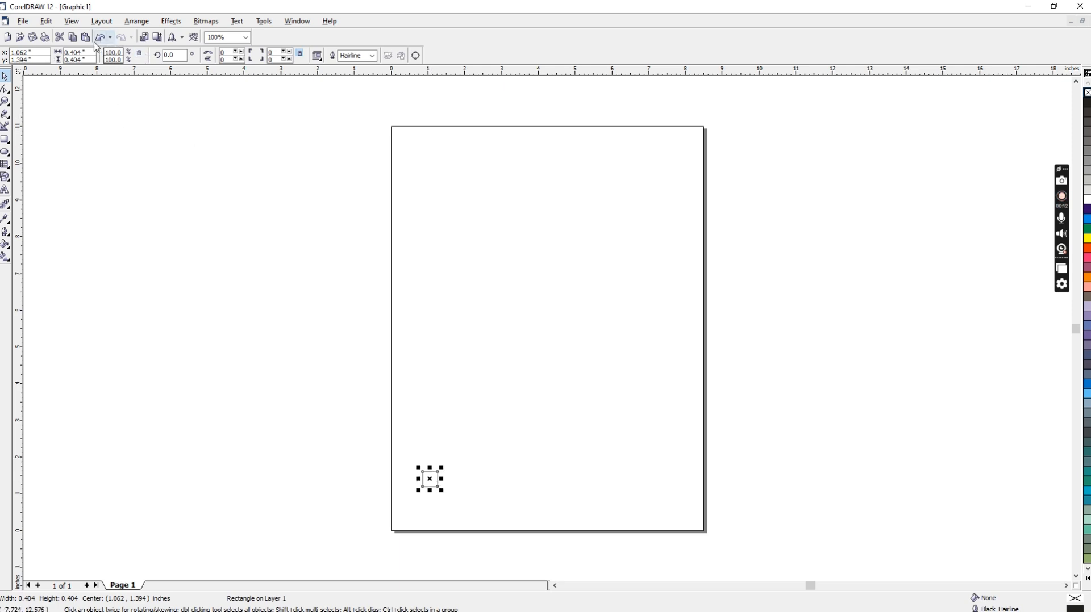
Step: Set the square's width and height to 1 inch
{"action": "left_click", "coordinate": [78, 52]}
{"action": "type", "text": "1"}
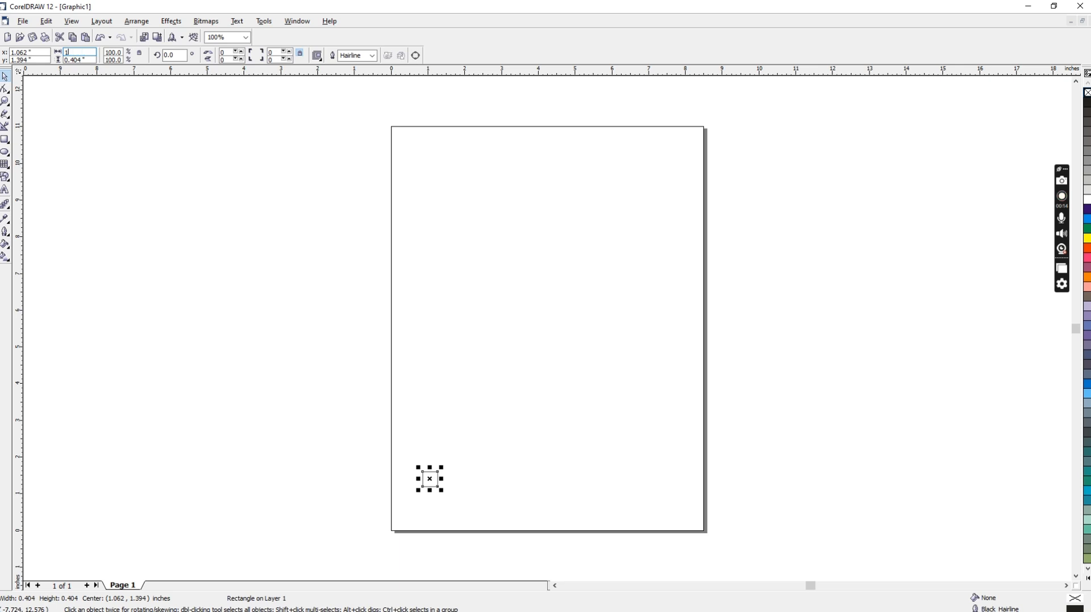
{"action": "key", "text": "Tab"}
{"action": "type", "text": "1"}
{"action": "key", "text": "Return"}
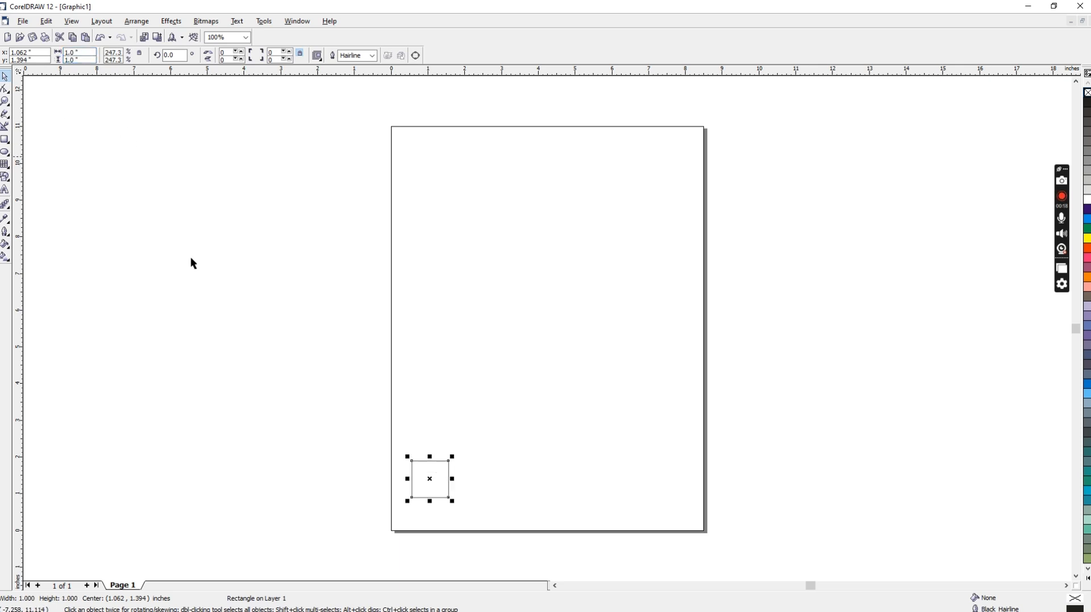
Step: Resize the square to 0.5 by 0.5 inches
{"action": "left_click", "coordinate": [505, 459]}
{"action": "left_click", "coordinate": [449, 484]}
{"action": "left_click", "coordinate": [79, 53]}
{"action": "type", "text": "0.5"}
{"action": "key", "text": "Return"}
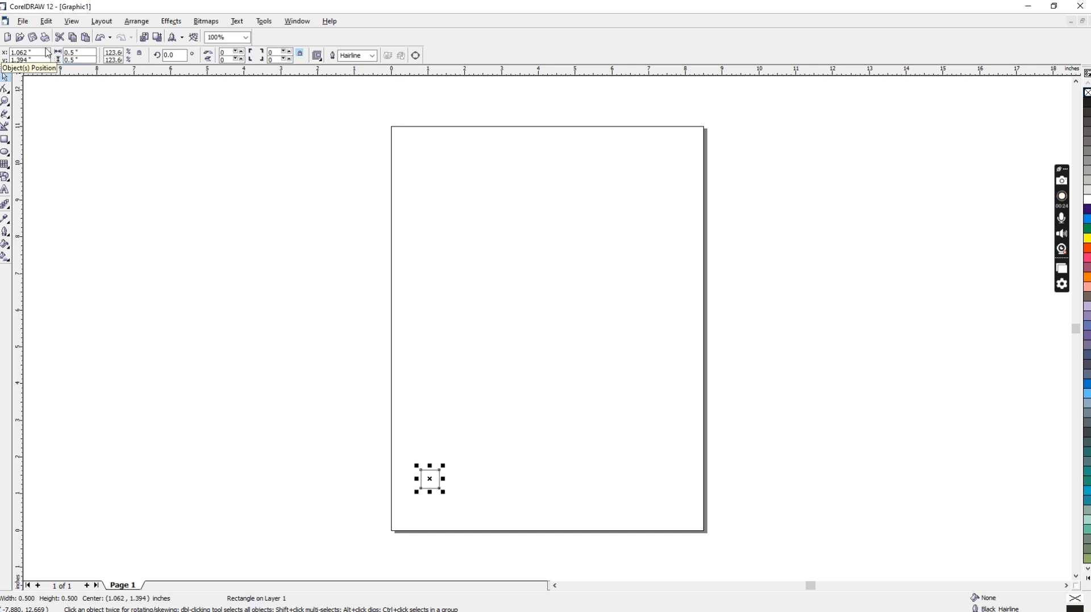
Step: Duplicate the square horizontally to its right, making a pair about 2.26 inches wide overall, and group both squares
{"action": "left_click_drag", "start_coordinate": [432, 479], "coordinate": [497, 488]}
{"action": "left_click", "coordinate": [496, 426]}
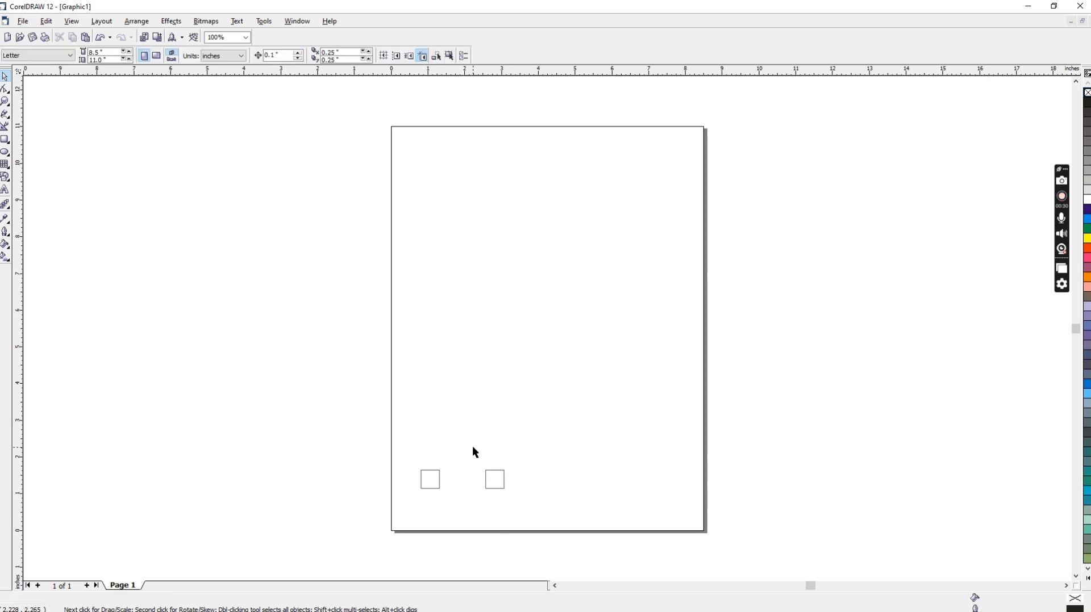
{"action": "left_click", "coordinate": [421, 479]}
{"action": "left_click", "coordinate": [495, 470], "text": "shift"}
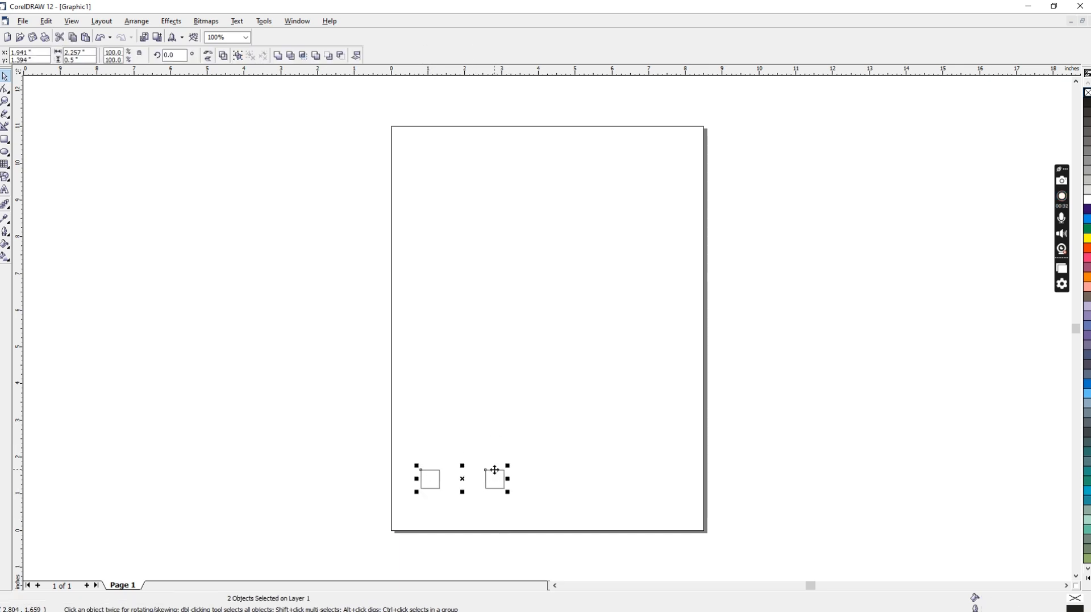
{"action": "key", "text": "ctrl+g"}
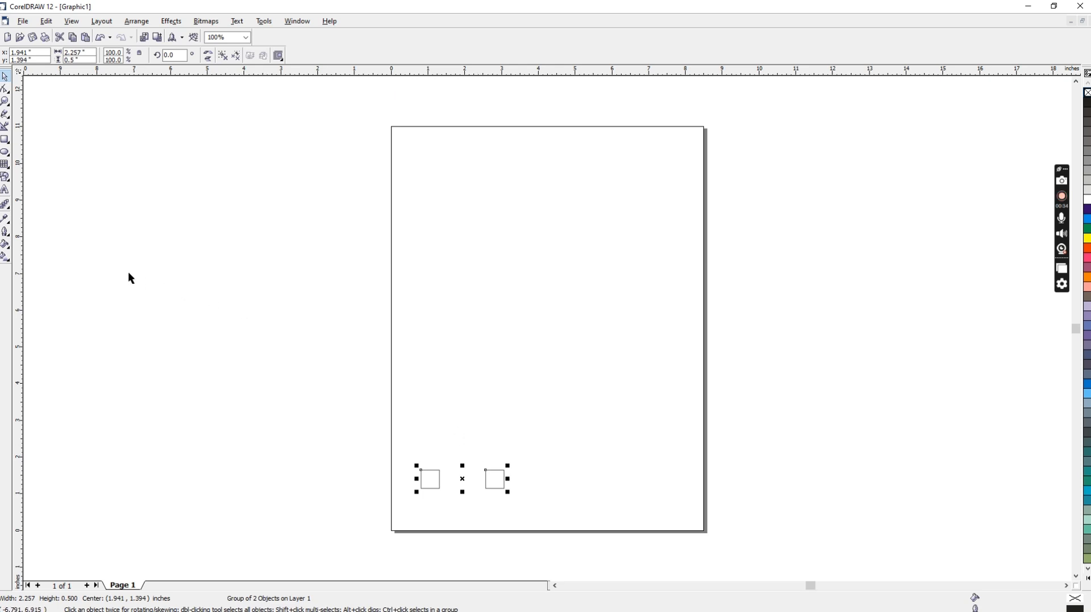
Step: Extrude the grouped squares toward a vanishing point near the page's upper-right corner with a depth of about 58
{"action": "left_click", "coordinate": [8, 217]}
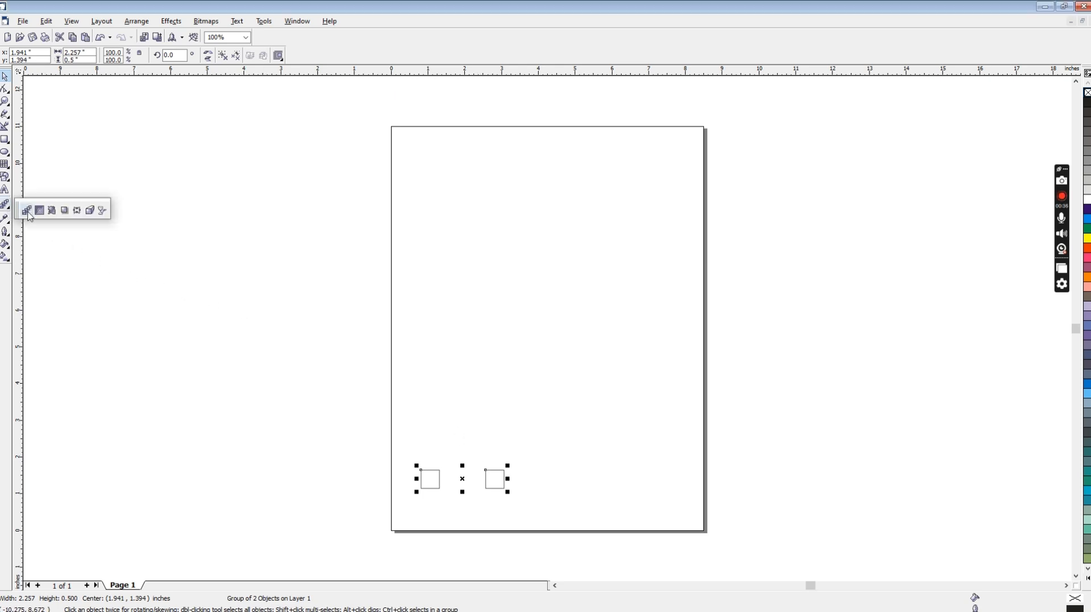
{"action": "left_click", "coordinate": [89, 212]}
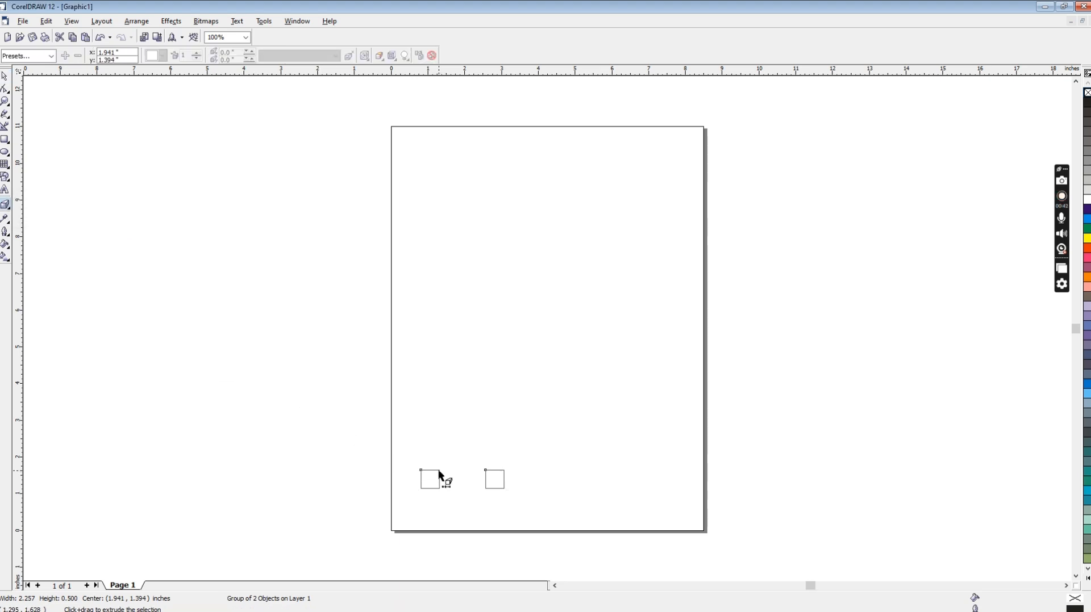
{"action": "left_click_drag", "start_coordinate": [438, 469], "coordinate": [668, 246]}
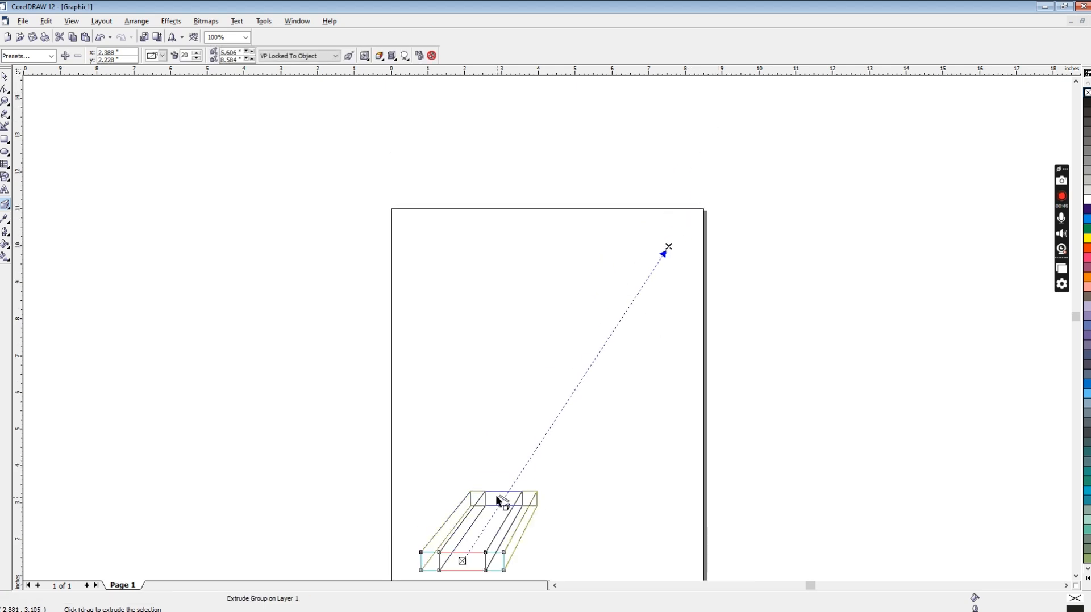
{"action": "left_click_drag", "start_coordinate": [497, 497], "coordinate": [585, 382]}
{"action": "key", "text": "space"}
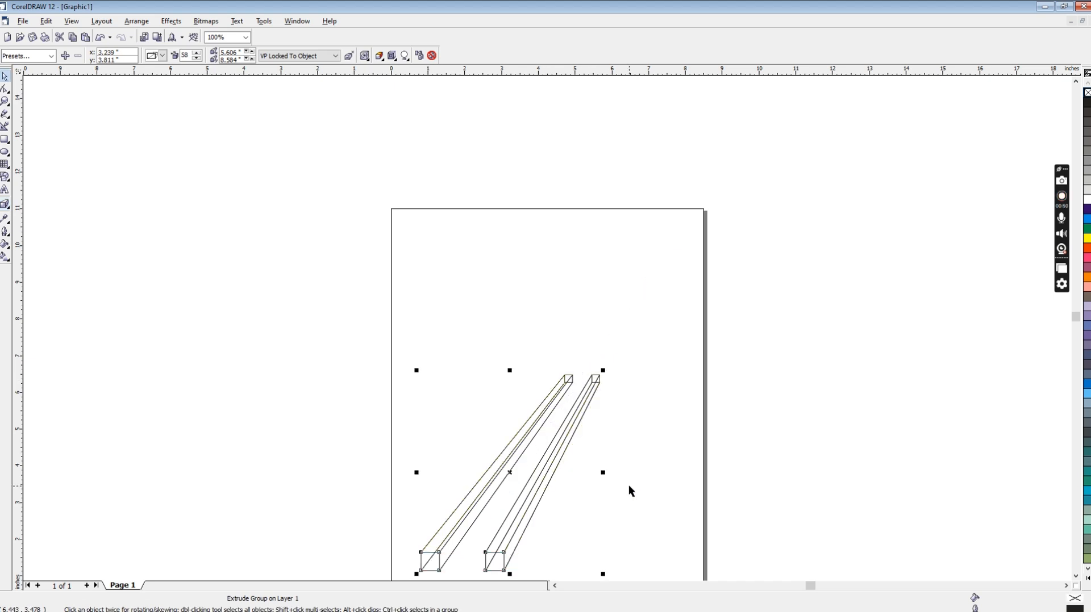
{"action": "left_click", "coordinate": [636, 455]}
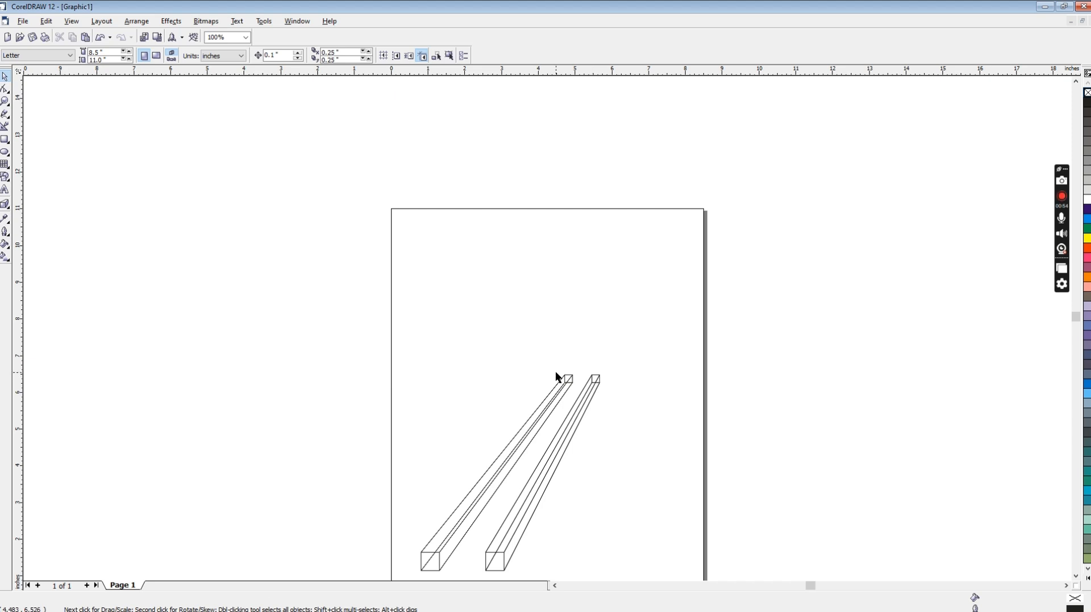
Step: Draw two vertical freehand lines about 2.9 inches tall, rising from the outer upper corners of the extrusion's two far ends
{"action": "left_click", "coordinate": [593, 378]}
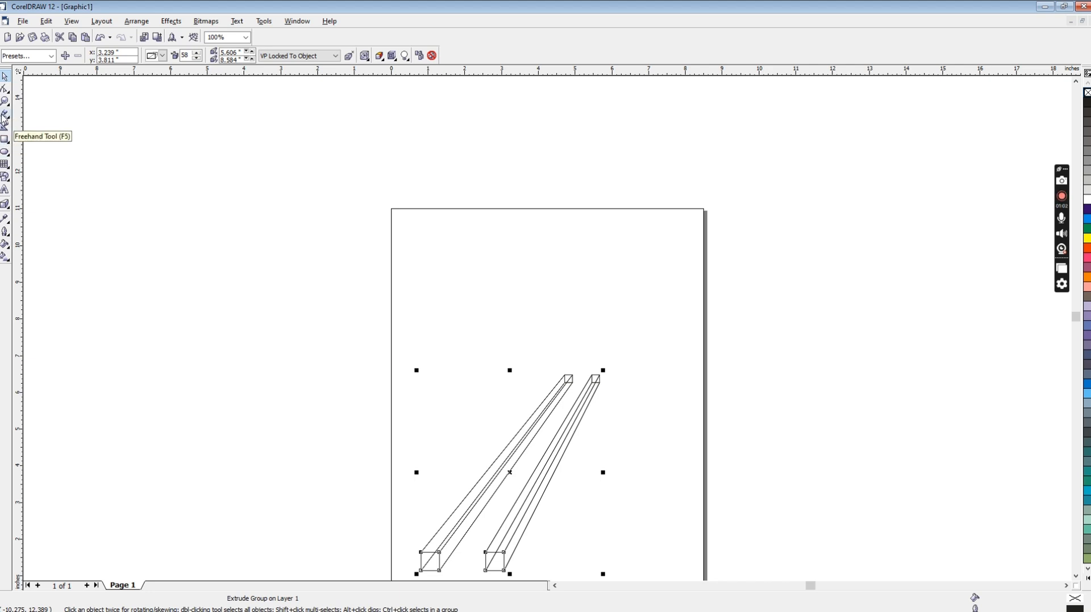
{"action": "left_click", "coordinate": [5, 115]}
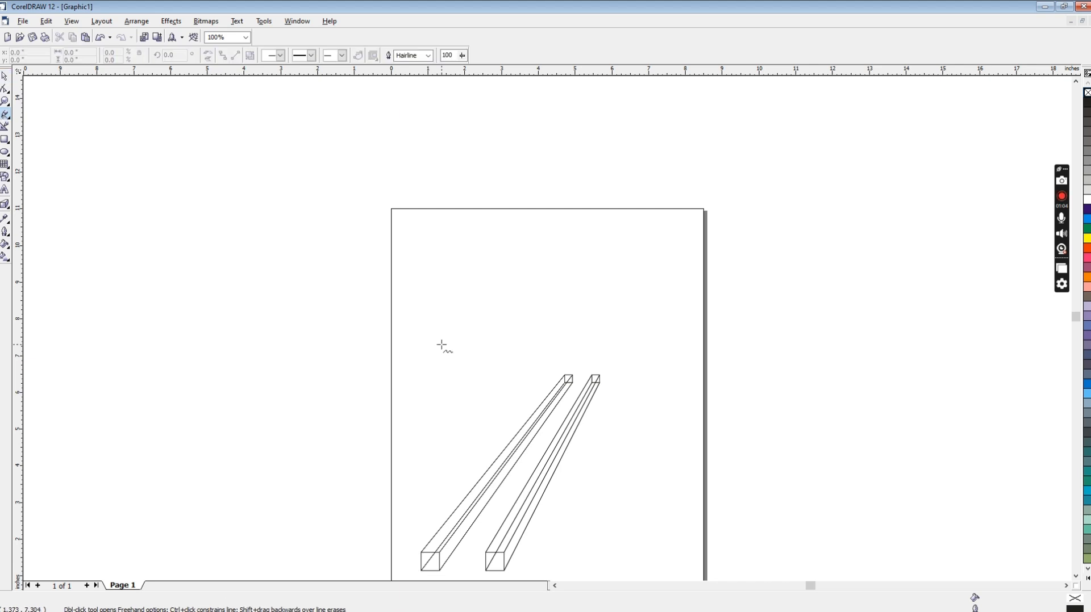
{"action": "left_click", "coordinate": [598, 376]}
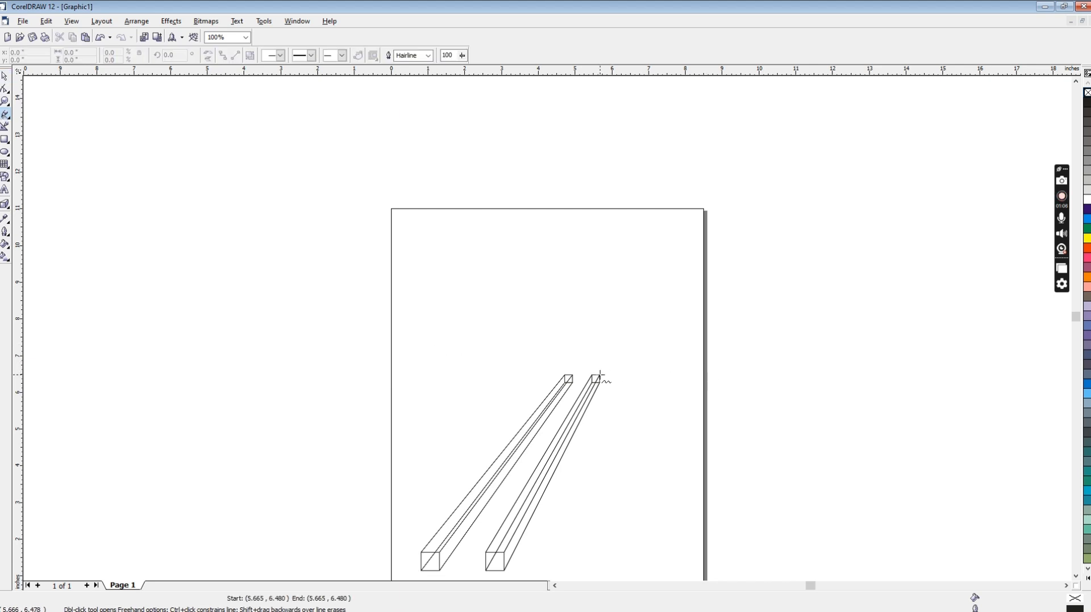
{"action": "left_click", "coordinate": [599, 268]}
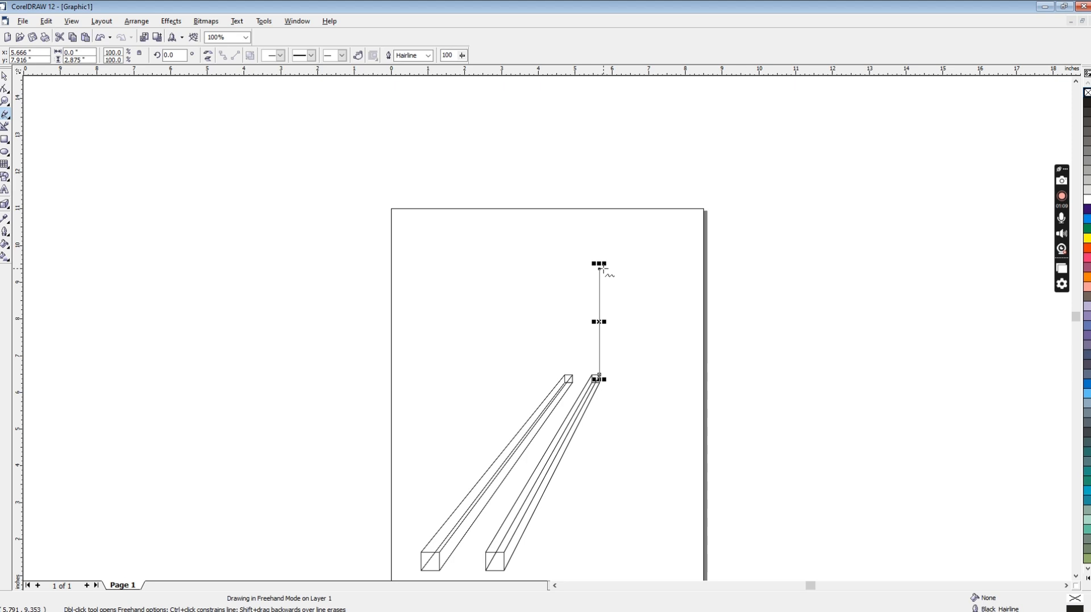
{"action": "left_click", "coordinate": [563, 375]}
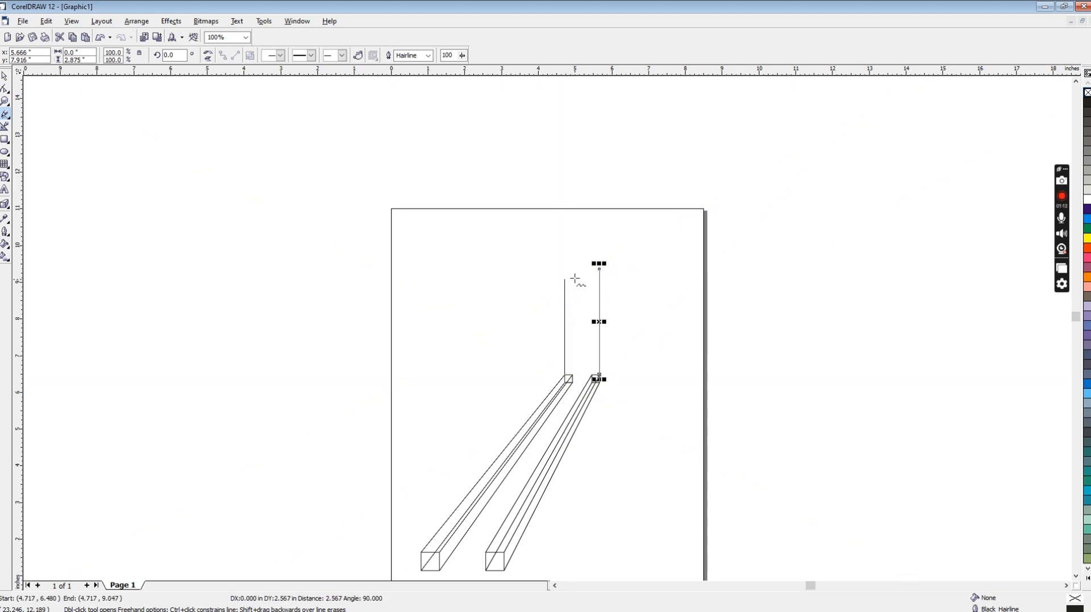
{"action": "left_click", "coordinate": [574, 269]}
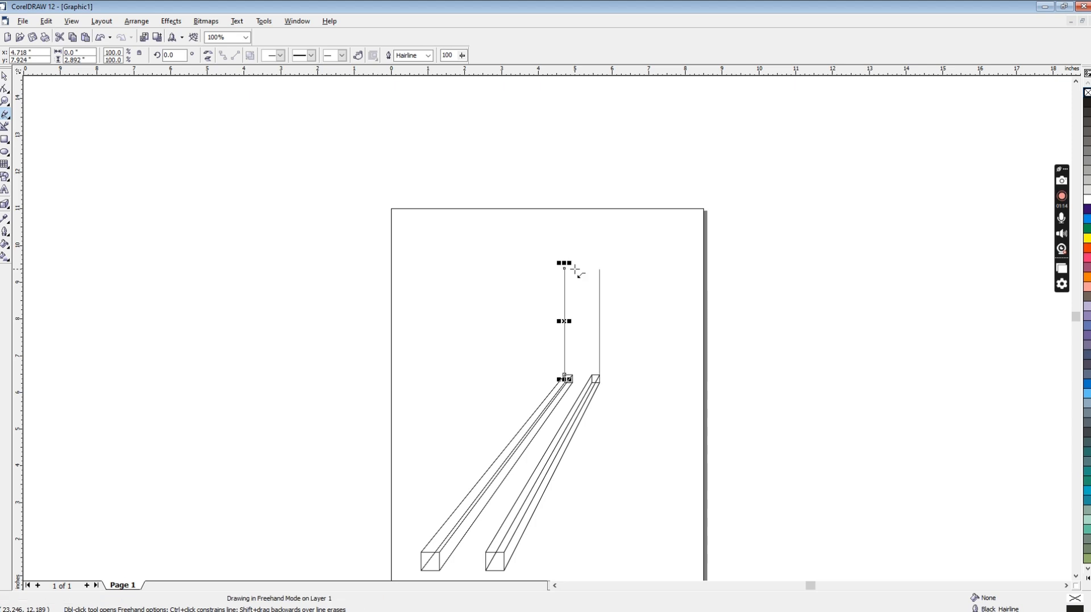
{"action": "key", "text": "space"}
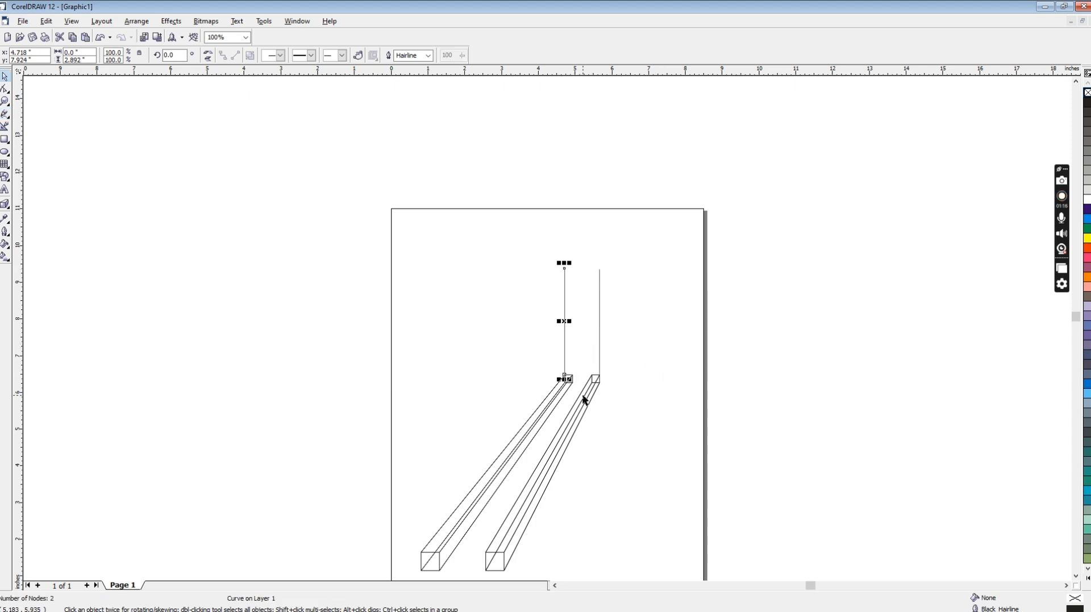
Step: Draw a vertical line about 2.9 inches tall from the left far end's inner corner and copy it to the right far end's inner corner
{"action": "key", "text": "space"}
{"action": "left_click", "coordinate": [572, 380]}
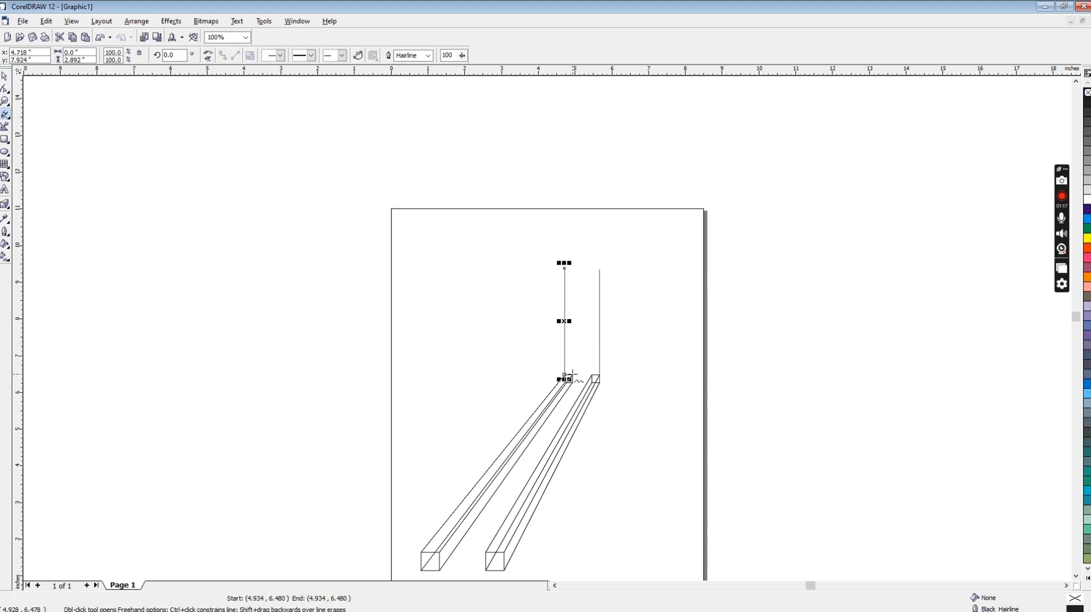
{"action": "left_click", "coordinate": [573, 267]}
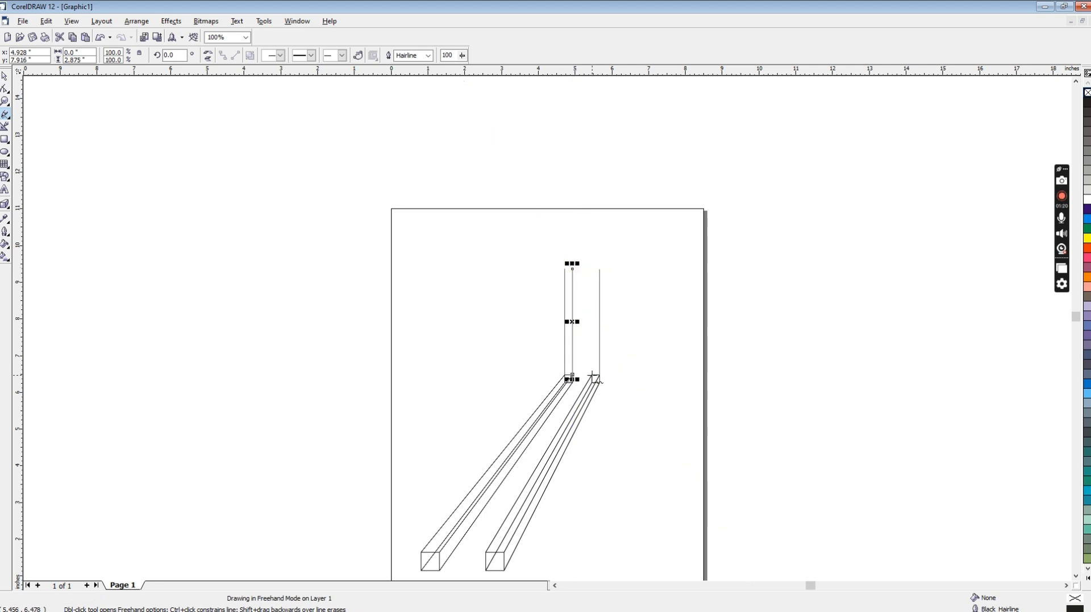
{"action": "key", "text": "space"}
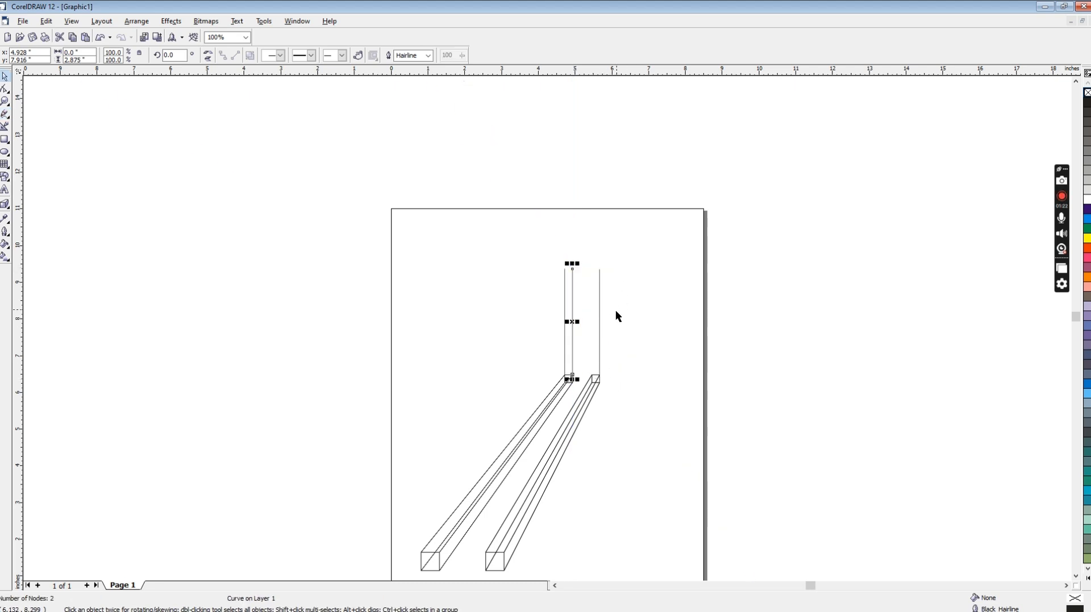
{"action": "left_click_drag", "start_coordinate": [572, 322], "coordinate": [590, 321]}
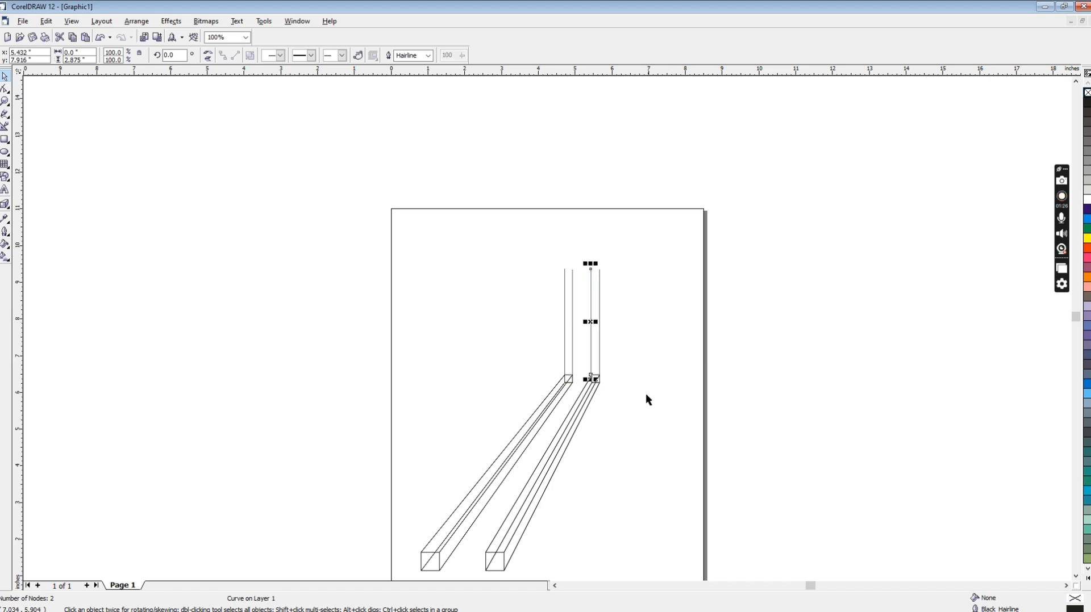
Step: Move the copied vertical line so its lower end meets the inner upper corner of the right far end
{"action": "left_click_drag", "start_coordinate": [590, 370], "coordinate": [610, 387]}
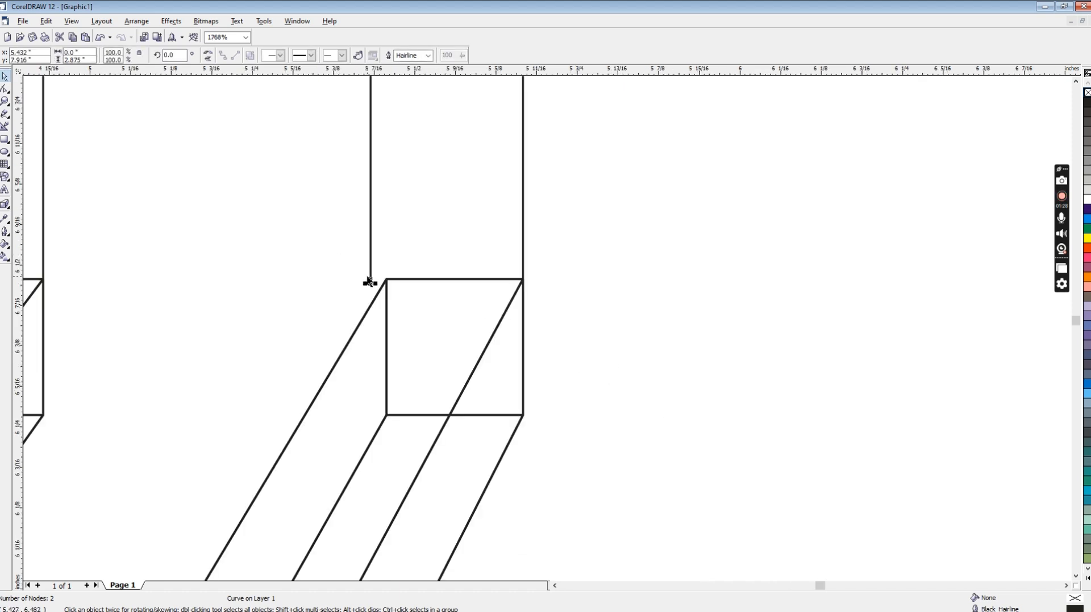
{"action": "left_click_drag", "start_coordinate": [369, 279], "coordinate": [387, 279]}
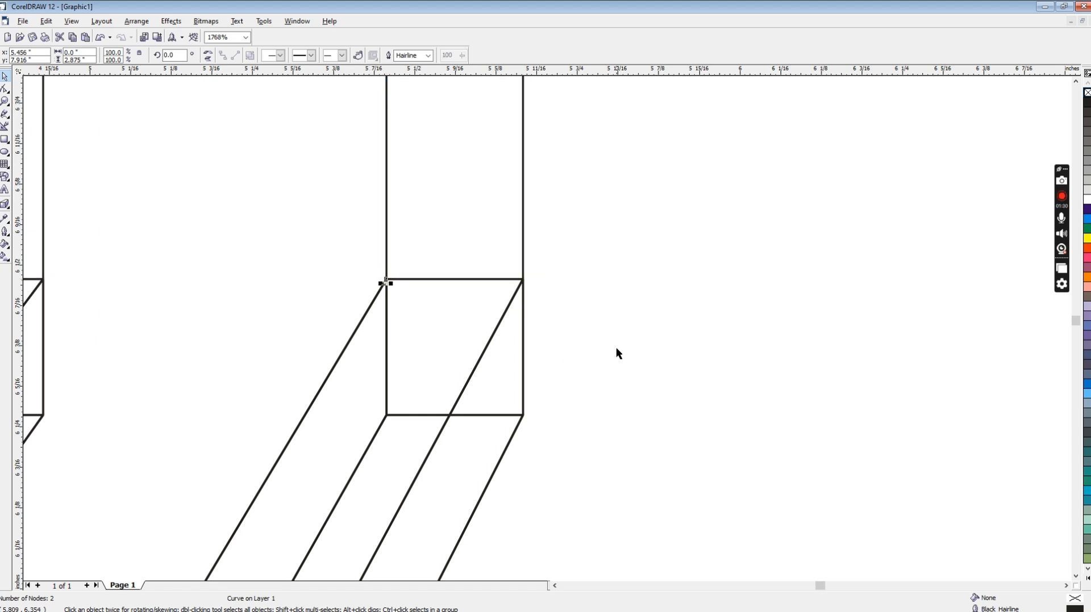
{"action": "left_click", "coordinate": [622, 320]}
{"action": "key", "text": "F3"}
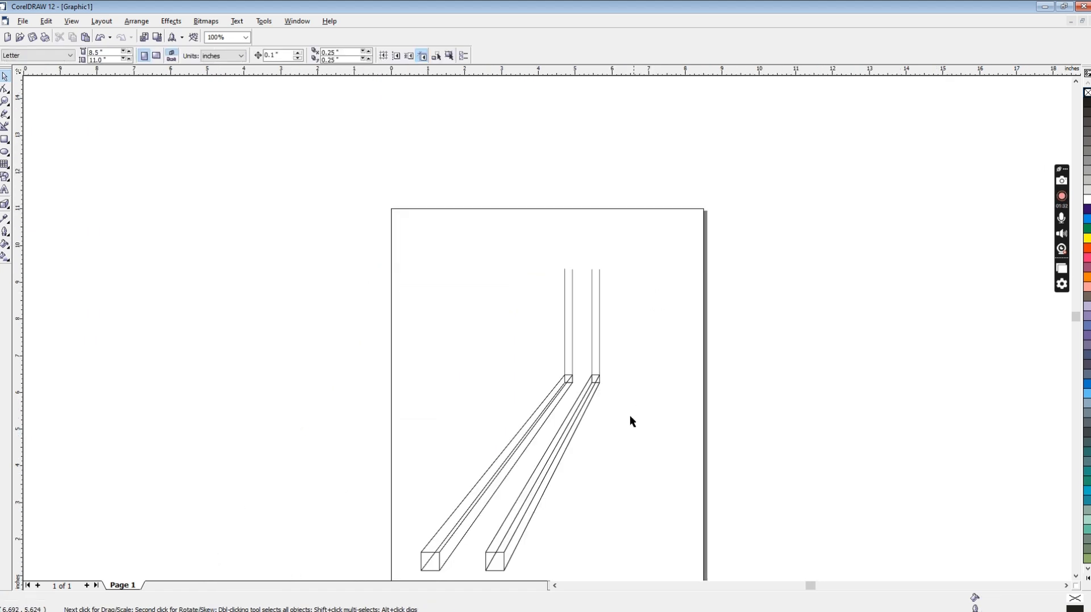
Step: Break the extrude group apart so the extruded faces separate from the two grouped front squares
{"action": "left_click", "coordinate": [448, 541]}
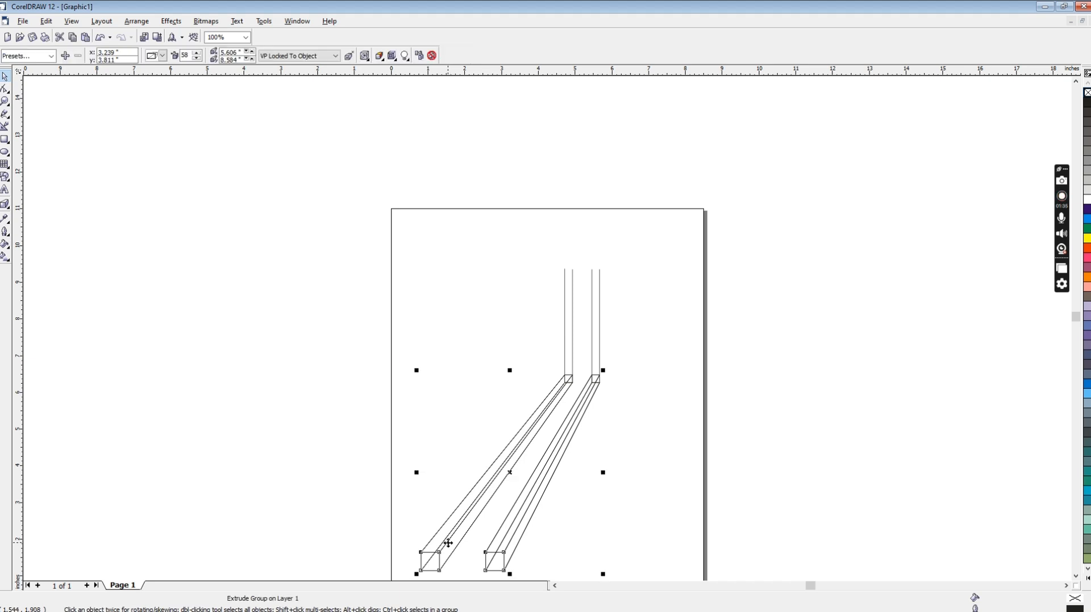
{"action": "left_click", "coordinate": [556, 540]}
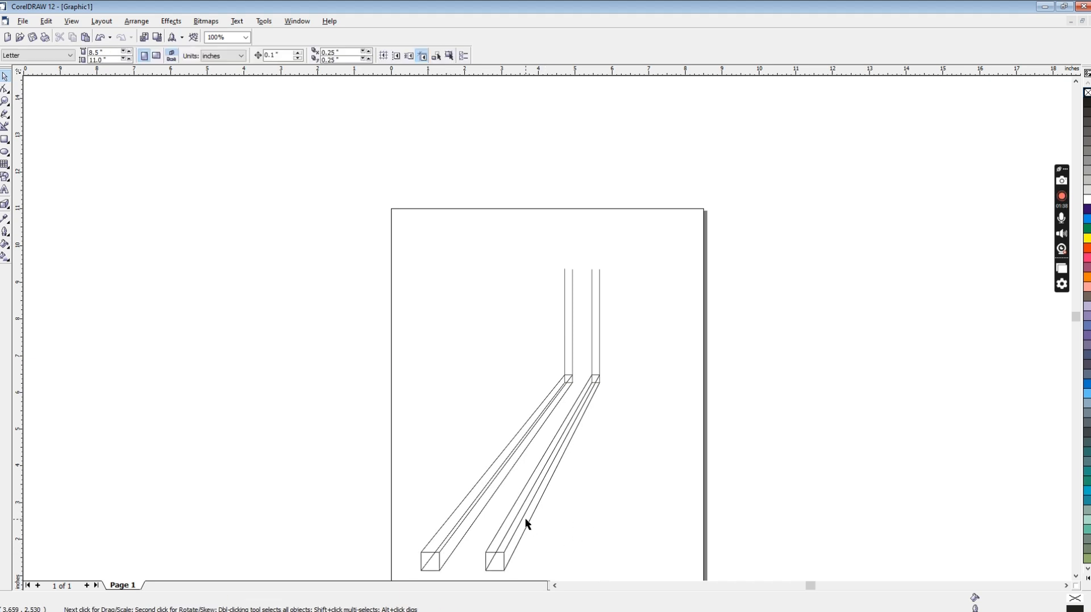
{"action": "left_click_drag", "start_coordinate": [525, 518], "coordinate": [563, 533]}
{"action": "key", "text": "ctrl+z"}
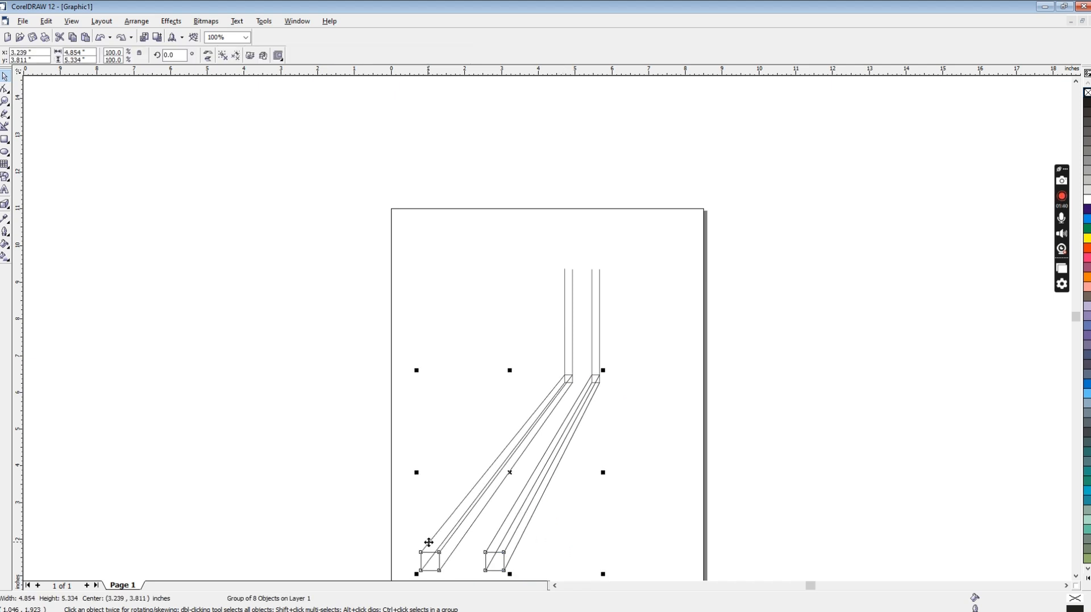
{"action": "left_click_drag", "start_coordinate": [384, 523], "coordinate": [548, 502]}
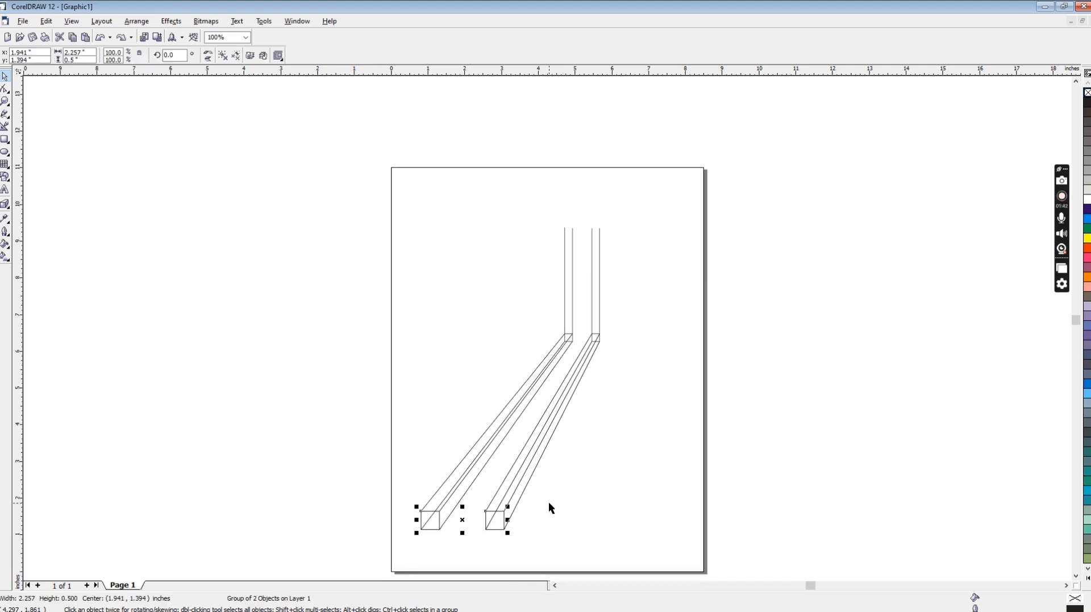
{"action": "left_click", "coordinate": [548, 502]}
{"action": "left_click", "coordinate": [520, 480]}
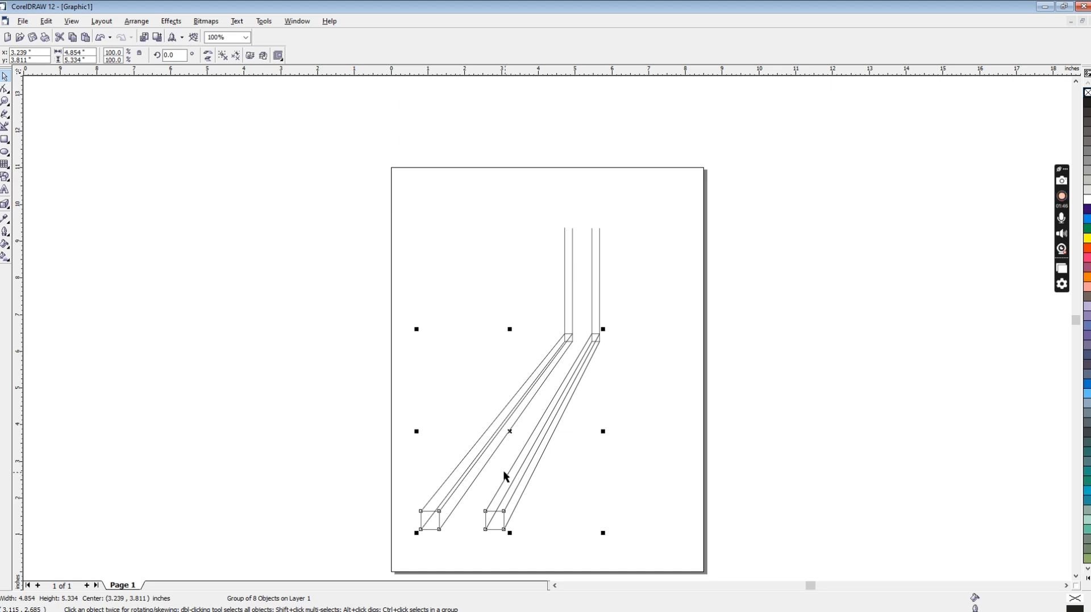
Step: Fill the right beam's inner side face and top face with Orange
{"action": "left_click", "coordinate": [505, 476]}
{"action": "left_click", "coordinate": [533, 444]}
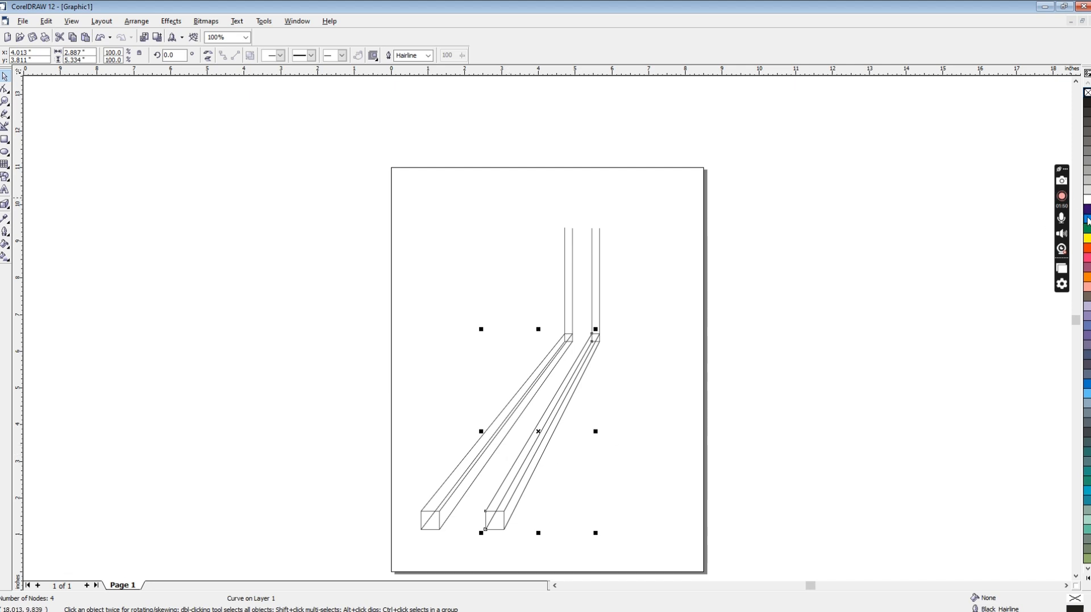
{"action": "left_click", "coordinate": [1086, 282]}
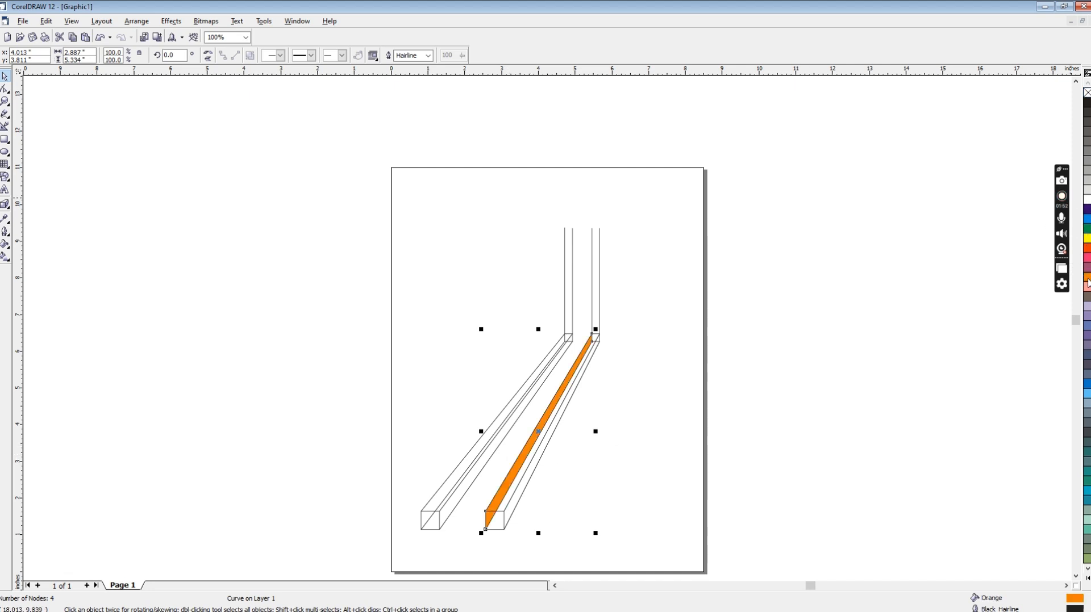
{"action": "left_click", "coordinate": [522, 484]}
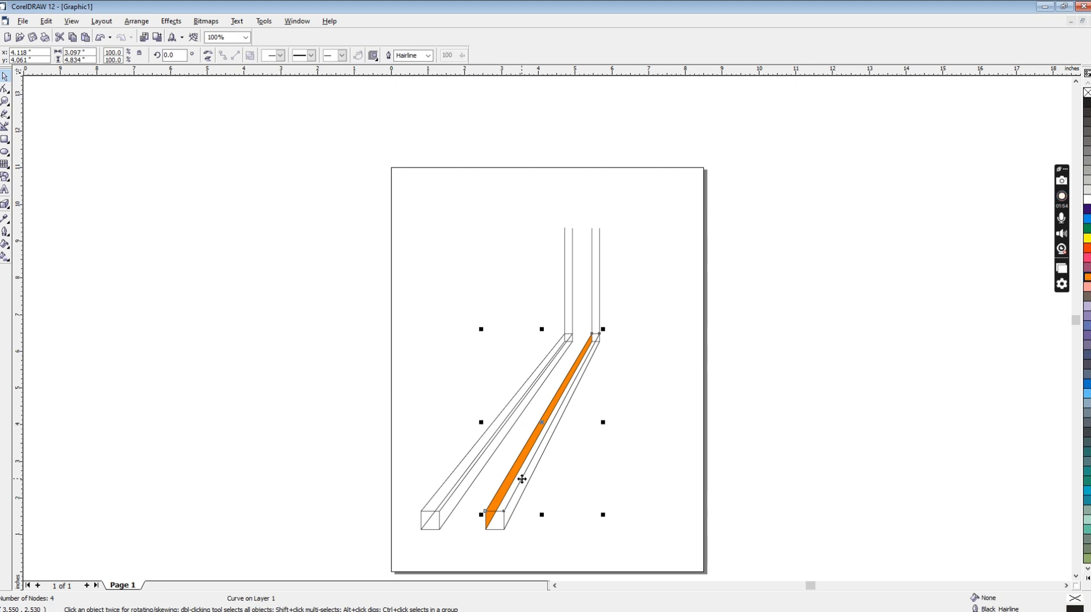
{"action": "left_click", "coordinate": [1086, 280]}
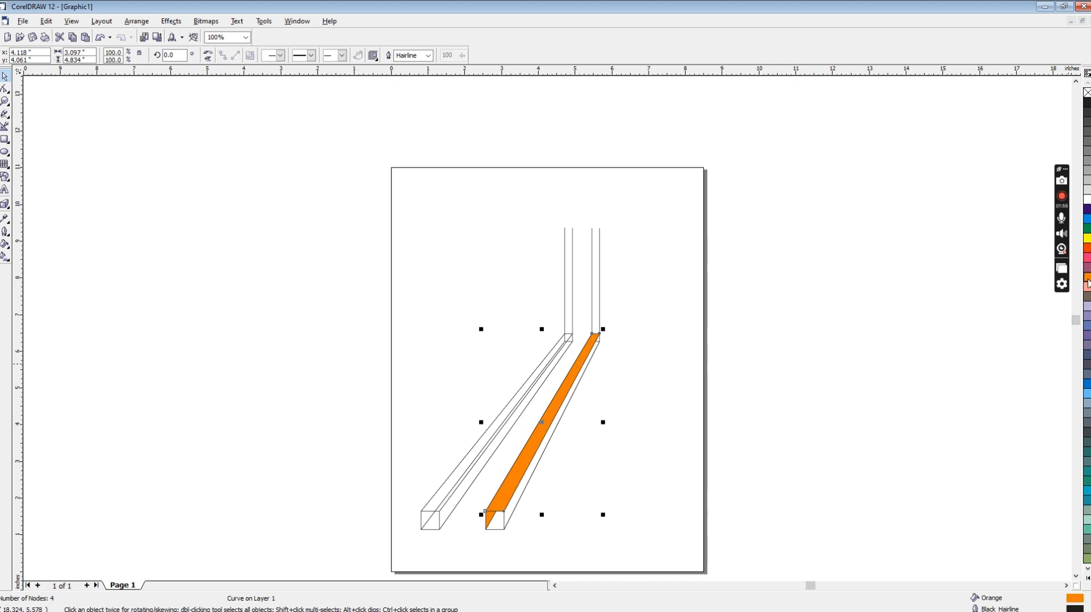
Step: Undo the orange fills on the right beam's faces
{"action": "left_click", "coordinate": [492, 521]}
{"action": "key", "text": "Delete"}
{"action": "key", "text": "ctrl+z"}
{"action": "left_click", "coordinate": [488, 530]}
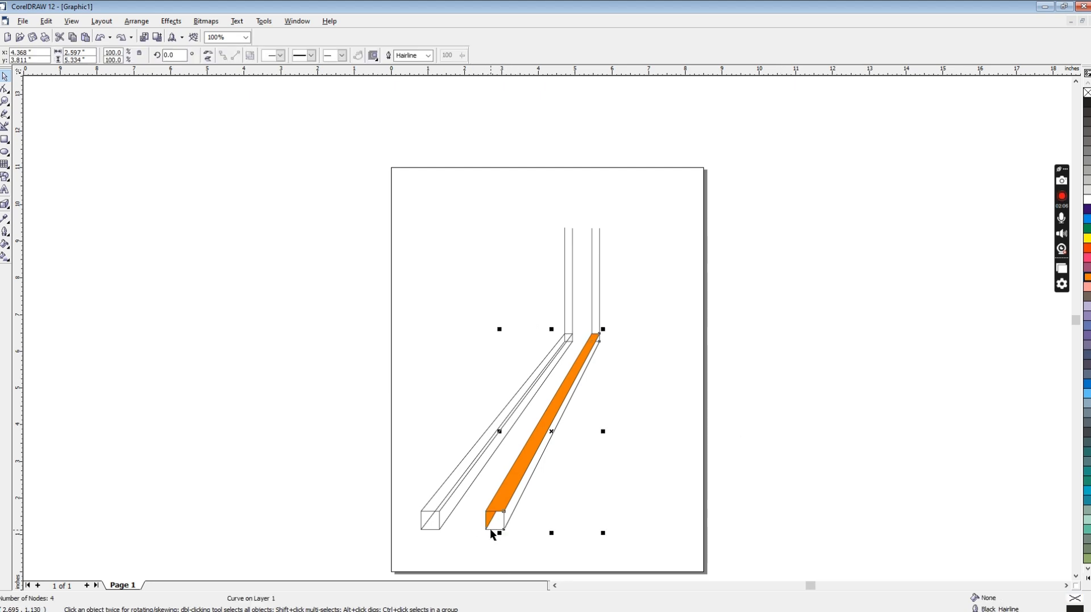
{"action": "left_click", "coordinate": [566, 523]}
{"action": "key", "text": "ctrl+z"}
{"action": "key", "text": "ctrl+z"}
{"action": "key", "text": "ctrl+z"}
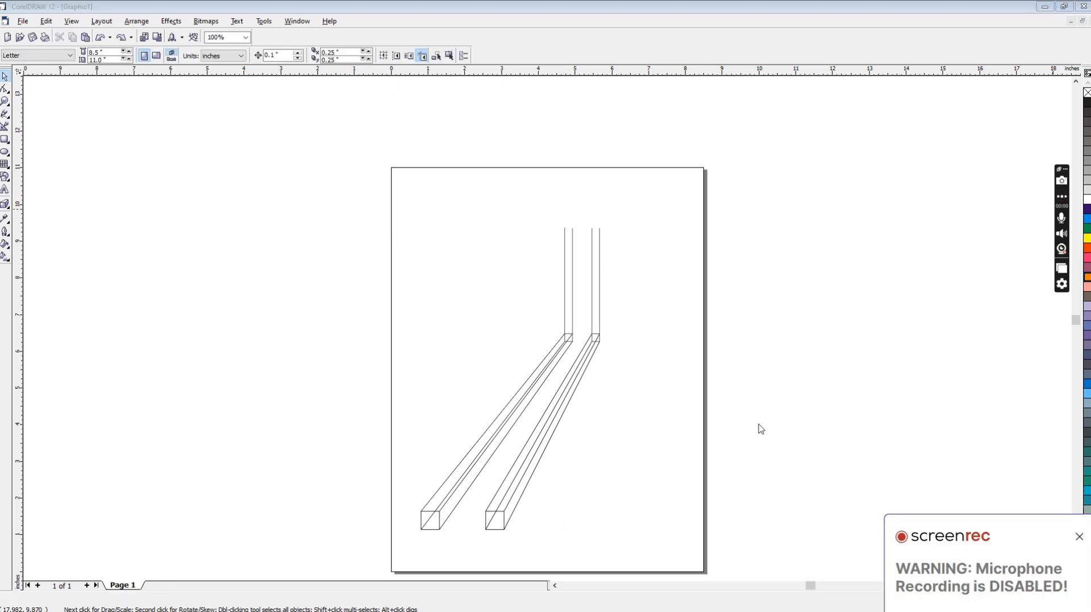
Step: Ungroup the two front squares and fill the right one with 80% Black
{"action": "left_click", "coordinate": [435, 527]}
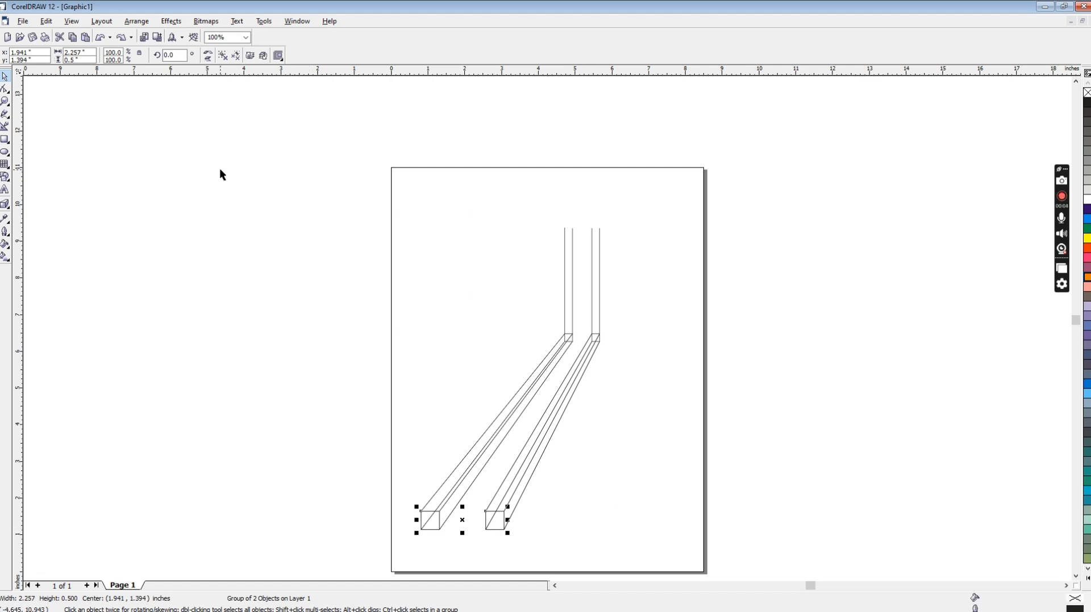
{"action": "key", "text": "ctrl+u"}
{"action": "left_click", "coordinate": [558, 524]}
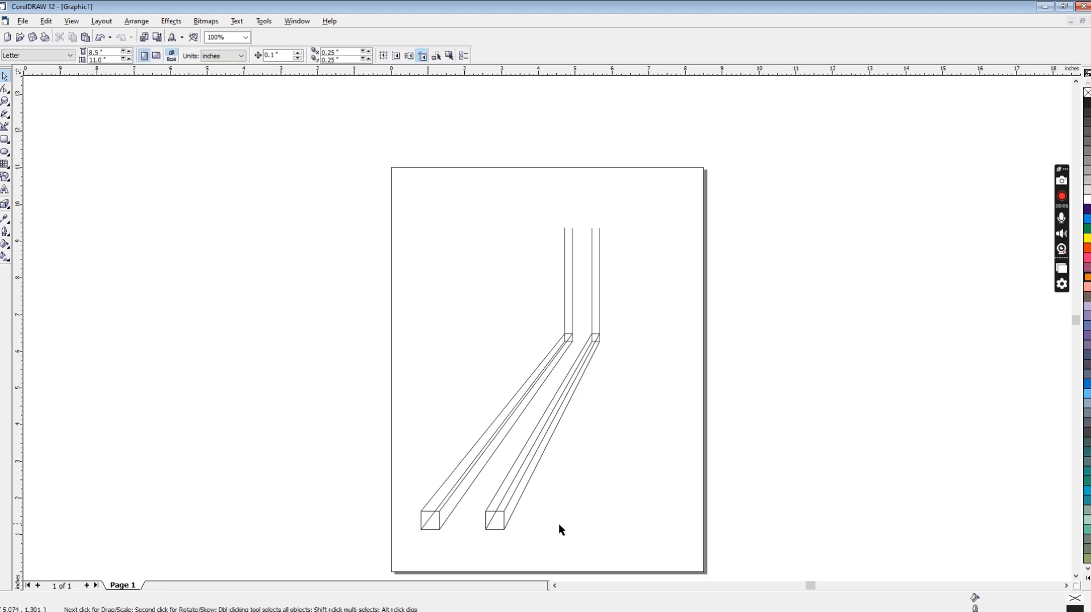
{"action": "left_click", "coordinate": [504, 528]}
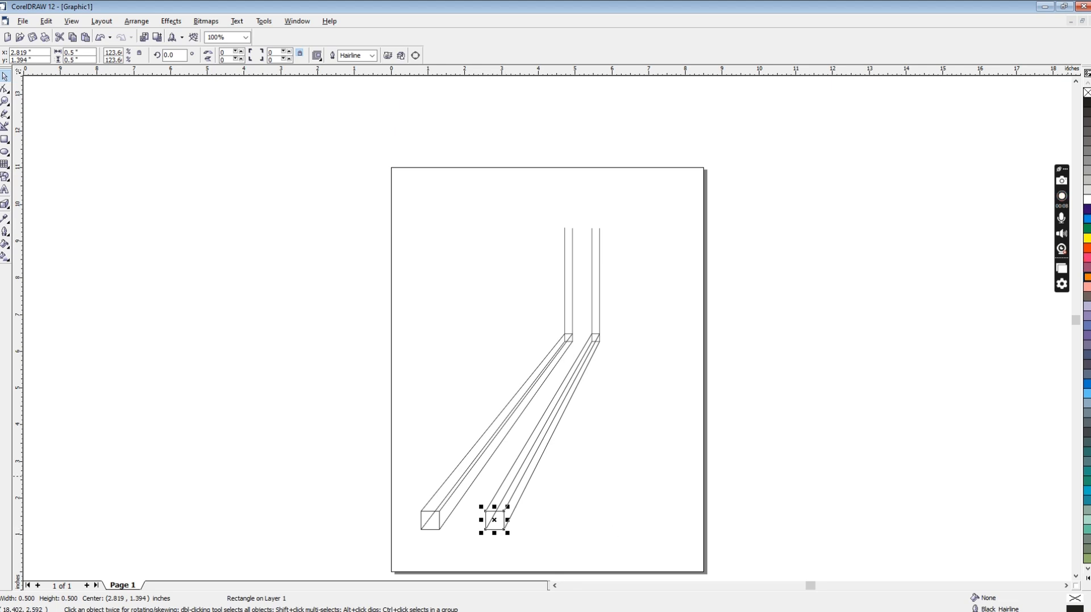
{"action": "left_click", "coordinate": [1087, 121]}
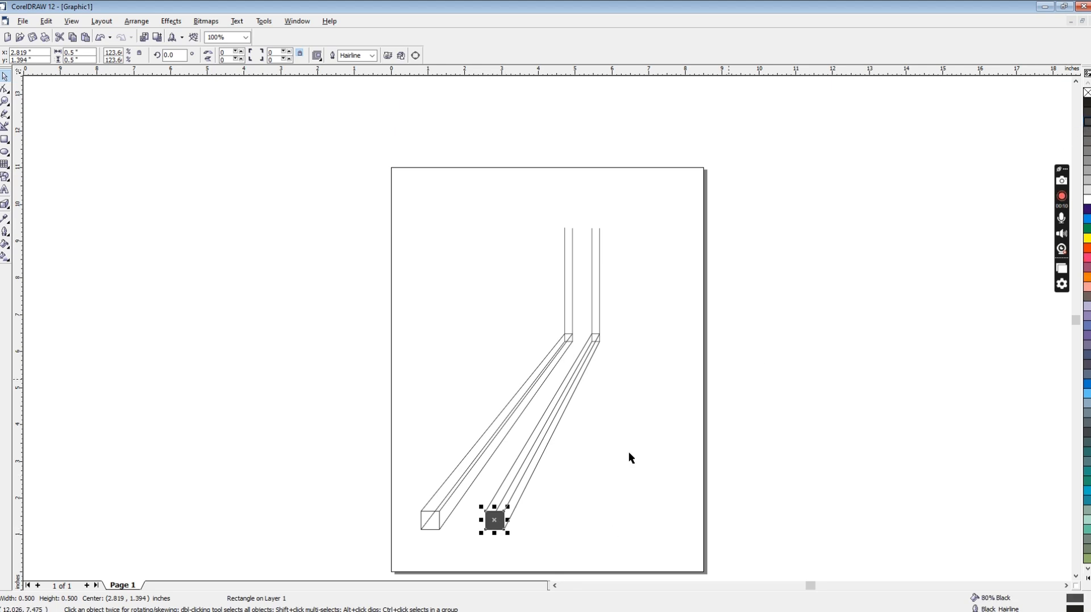
Step: Fill the left and right front squares with 60% Black
{"action": "left_click", "coordinate": [433, 528]}
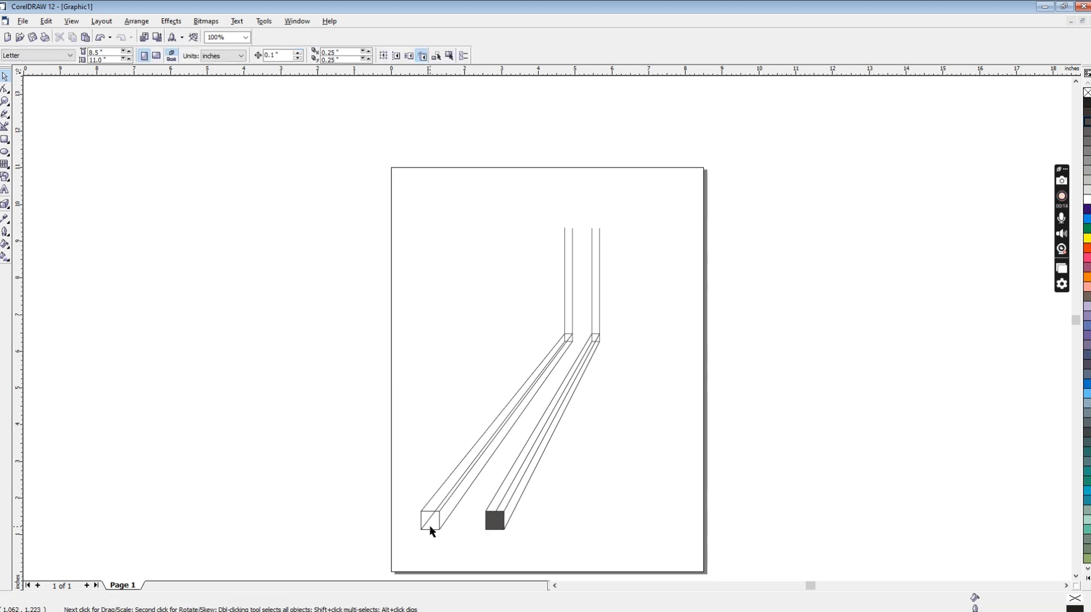
{"action": "left_click", "coordinate": [429, 528]}
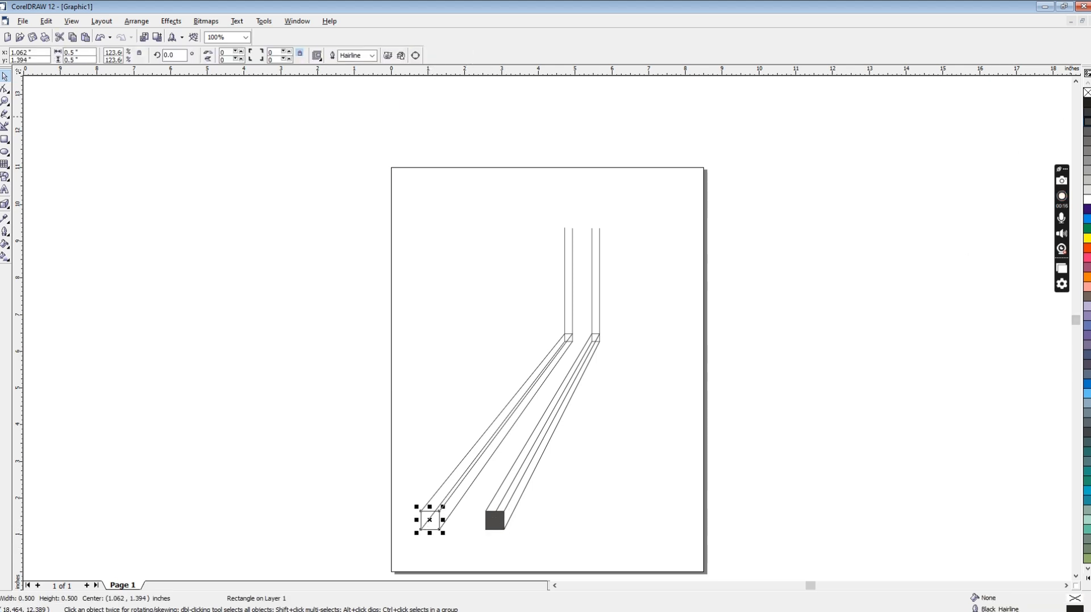
{"action": "left_click", "coordinate": [1087, 122]}
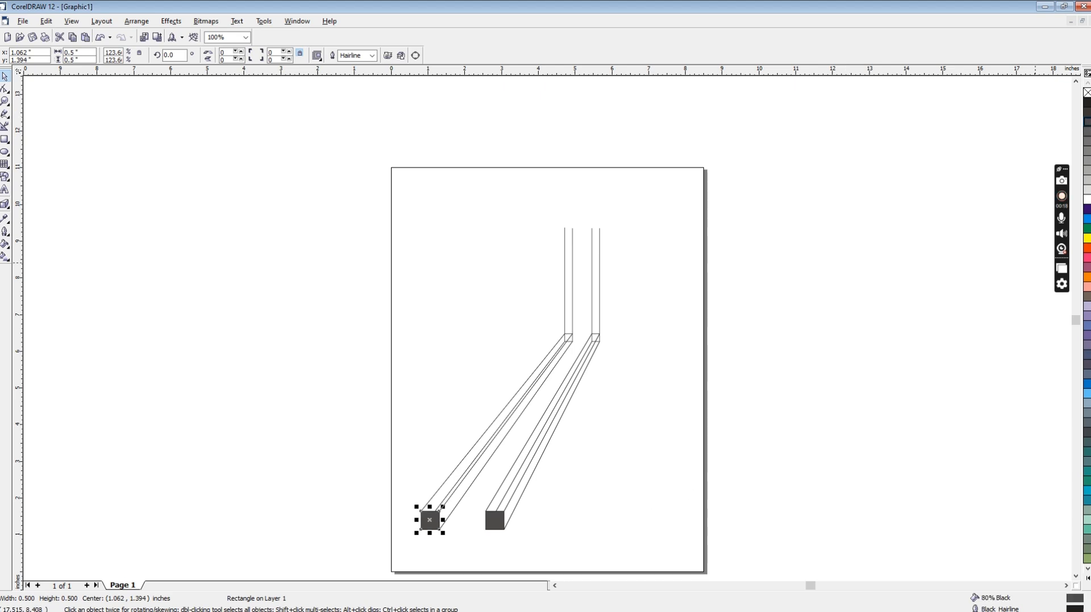
{"action": "left_click", "coordinate": [1087, 140]}
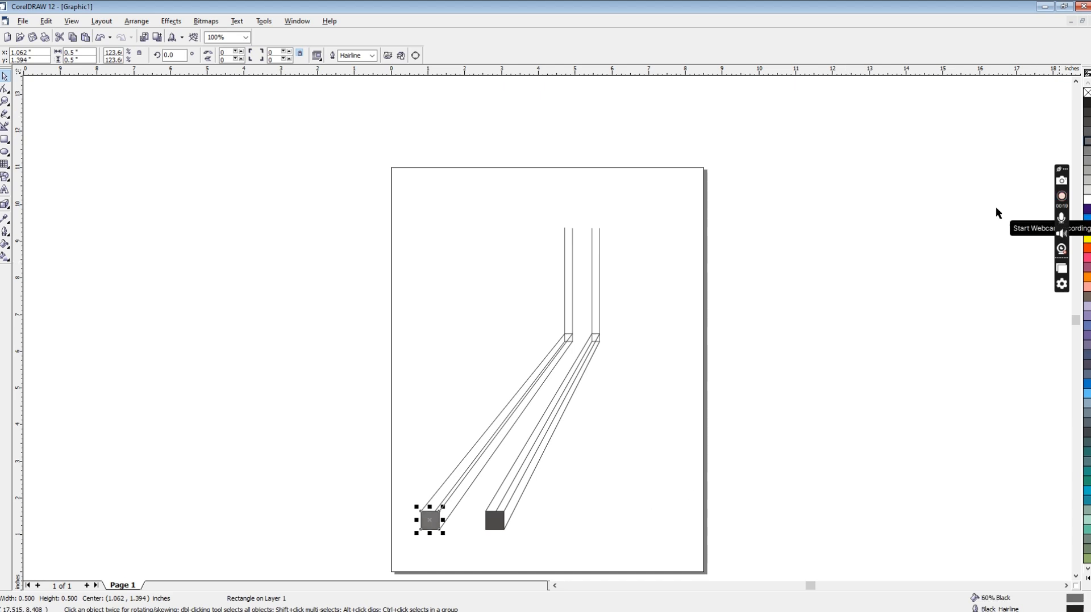
{"action": "left_click", "coordinate": [499, 528]}
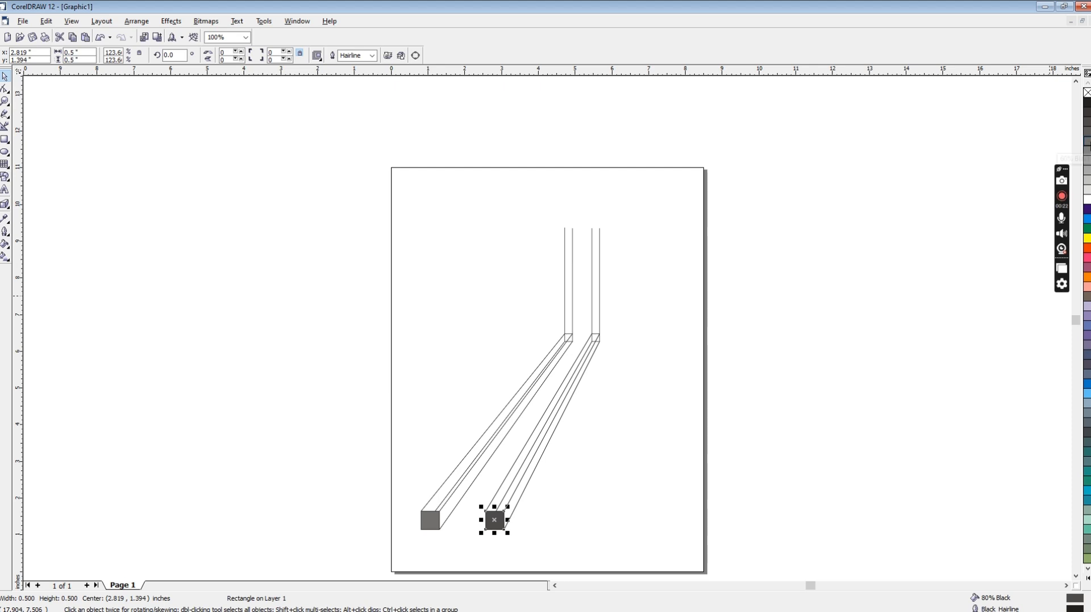
{"action": "left_click", "coordinate": [1087, 141]}
{"action": "left_click_drag", "start_coordinate": [344, 492], "coordinate": [587, 557]}
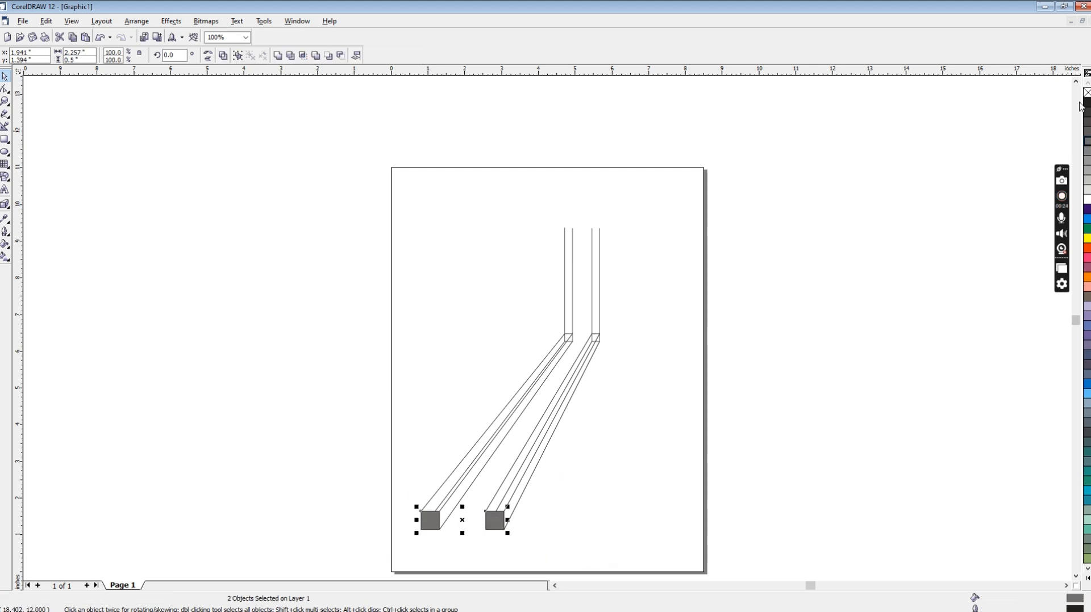
{"action": "left_click", "coordinate": [577, 497]}
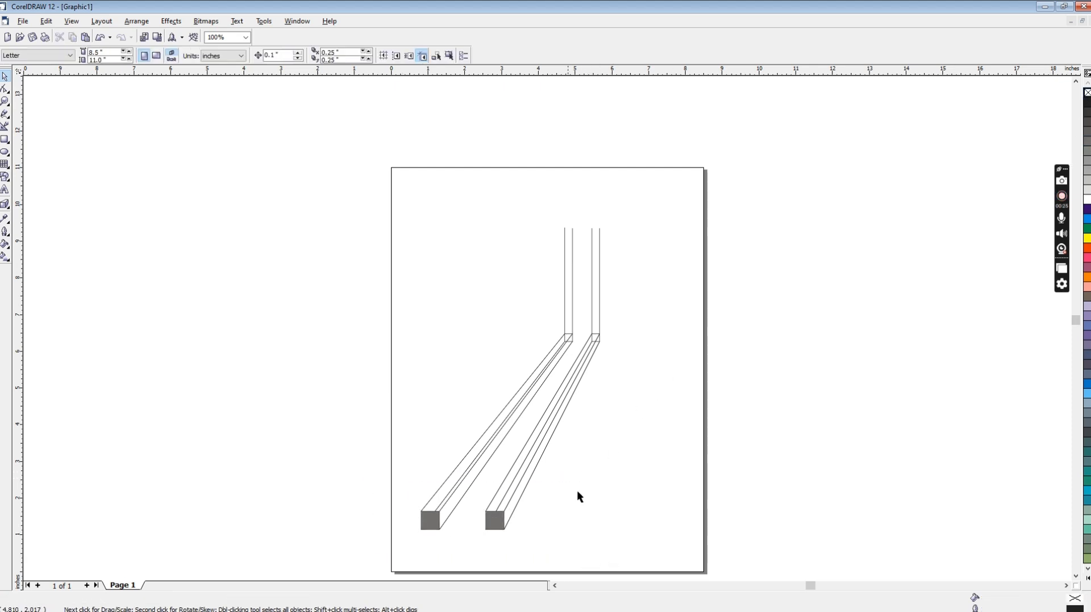
Step: Fill the left beam's top face with Cyan
{"action": "left_click", "coordinate": [521, 486]}
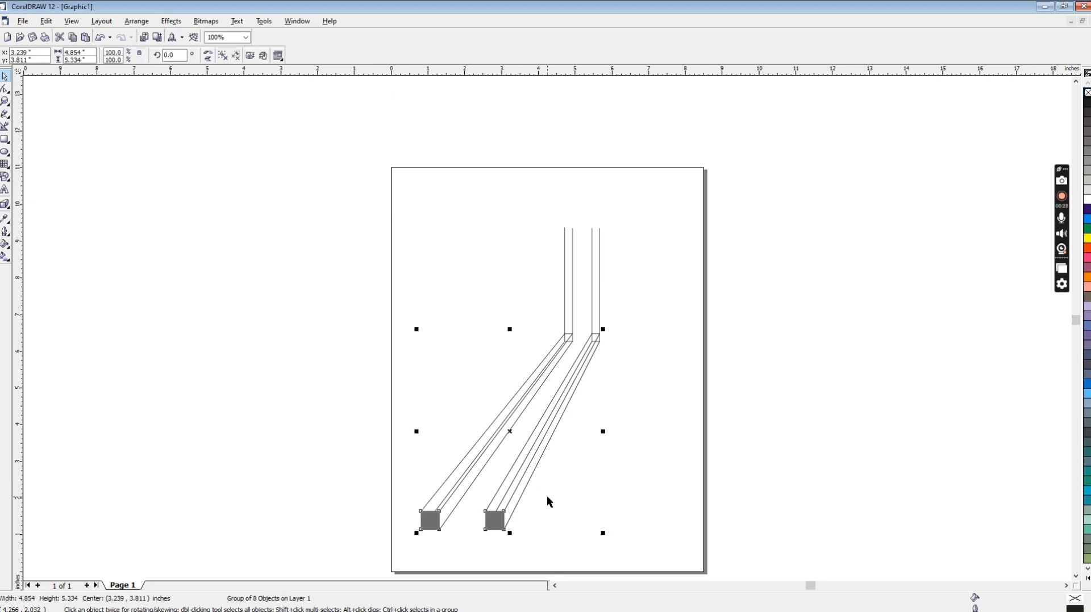
{"action": "left_click", "coordinate": [440, 487], "text": "ctrl"}
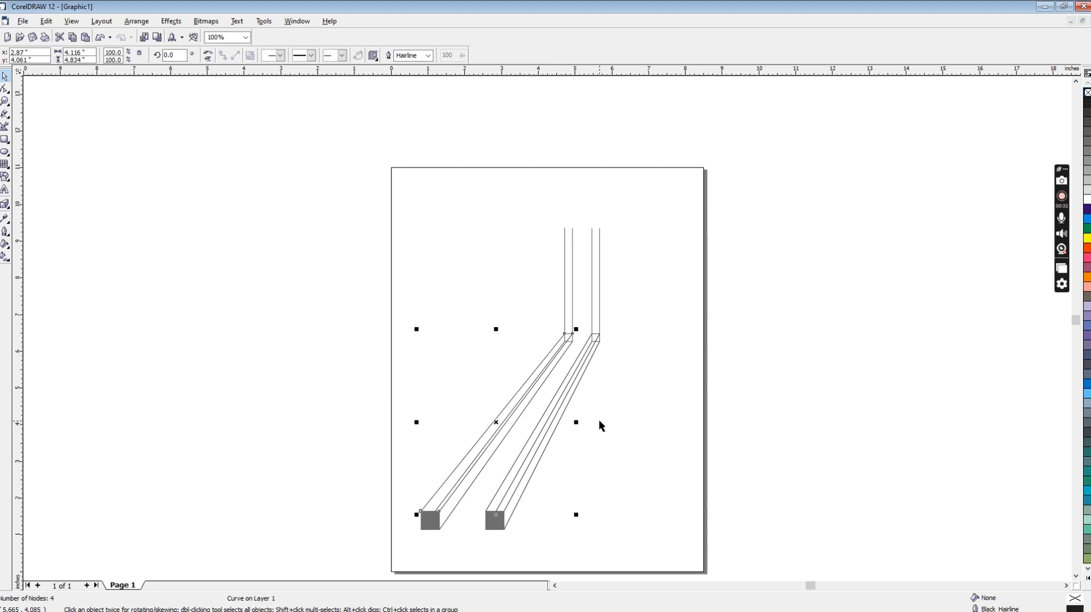
{"action": "key", "text": "Delete"}
{"action": "key", "text": "ctrl+z"}
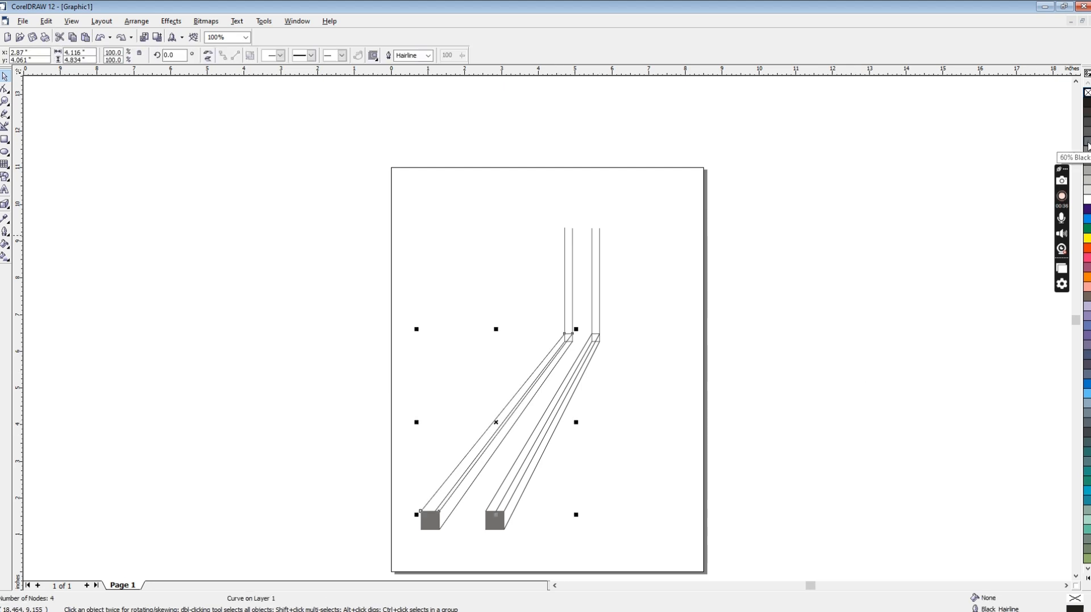
{"action": "left_click", "coordinate": [1086, 219]}
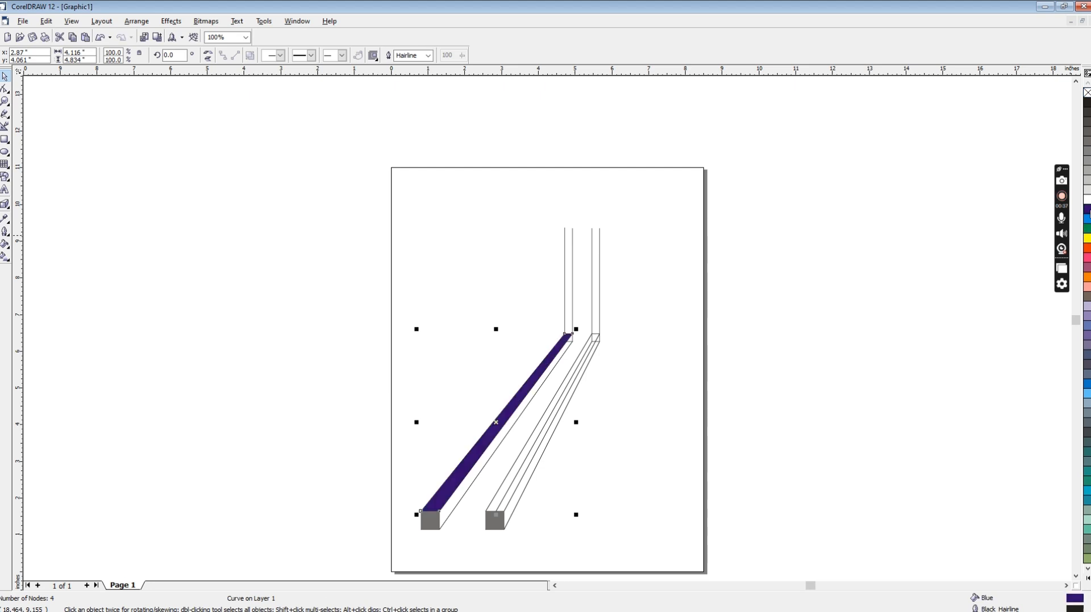
{"action": "left_click", "coordinate": [1087, 228]}
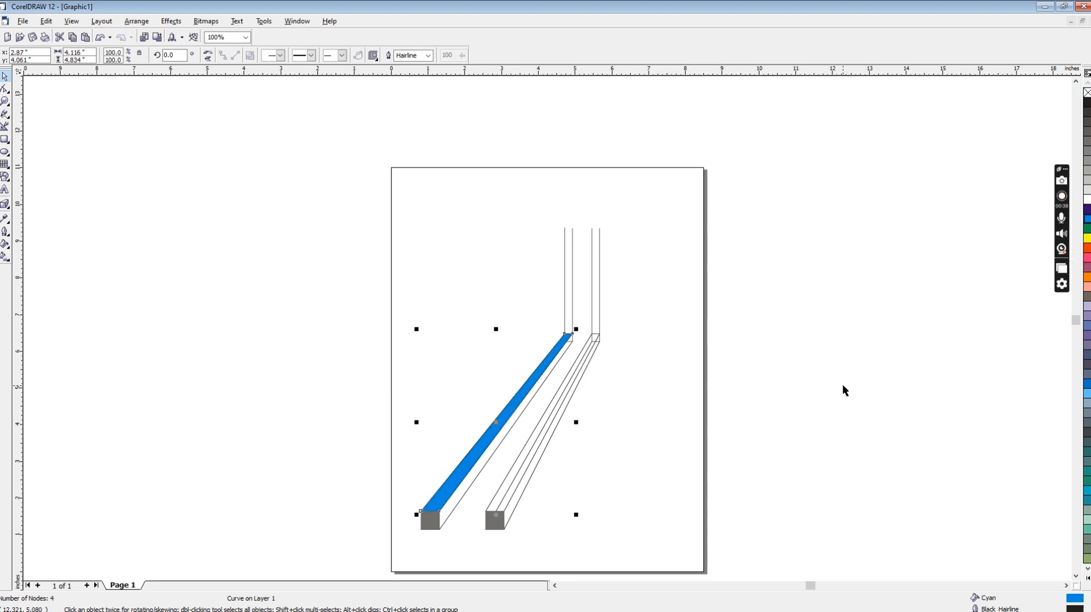
Step: Fill the right beam's top face with Cyan
{"action": "left_click", "coordinate": [461, 496]}
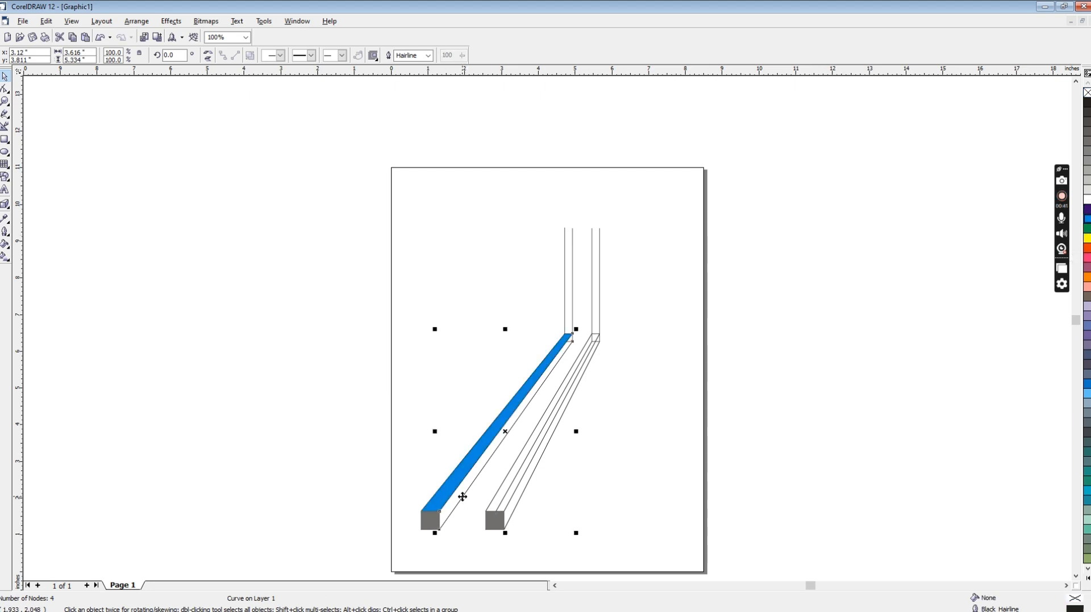
{"action": "left_click", "coordinate": [540, 445]}
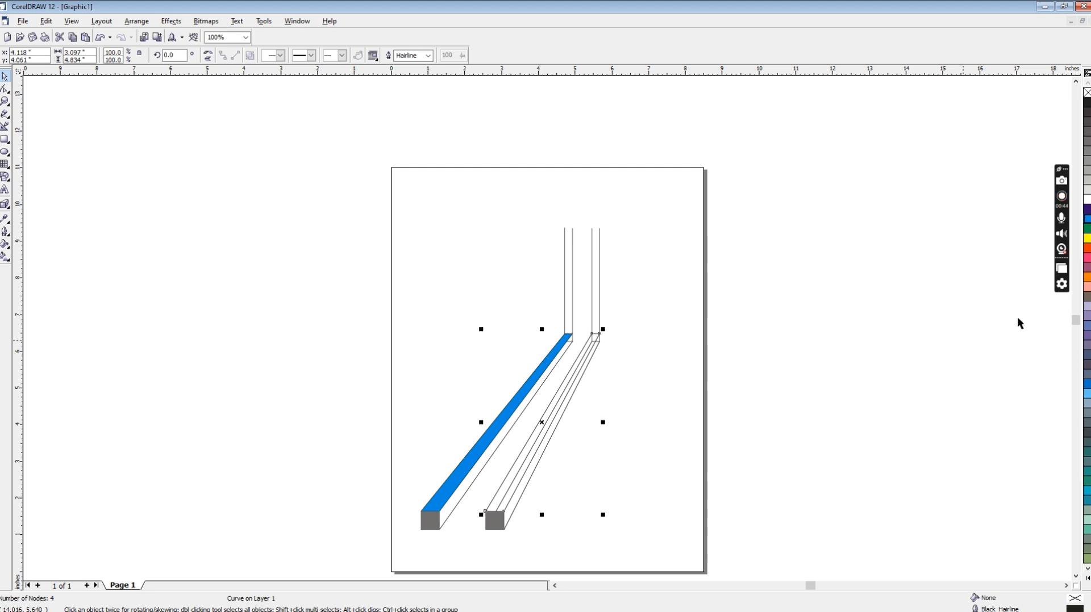
{"action": "left_click", "coordinate": [1087, 227]}
{"action": "left_click", "coordinate": [625, 472]}
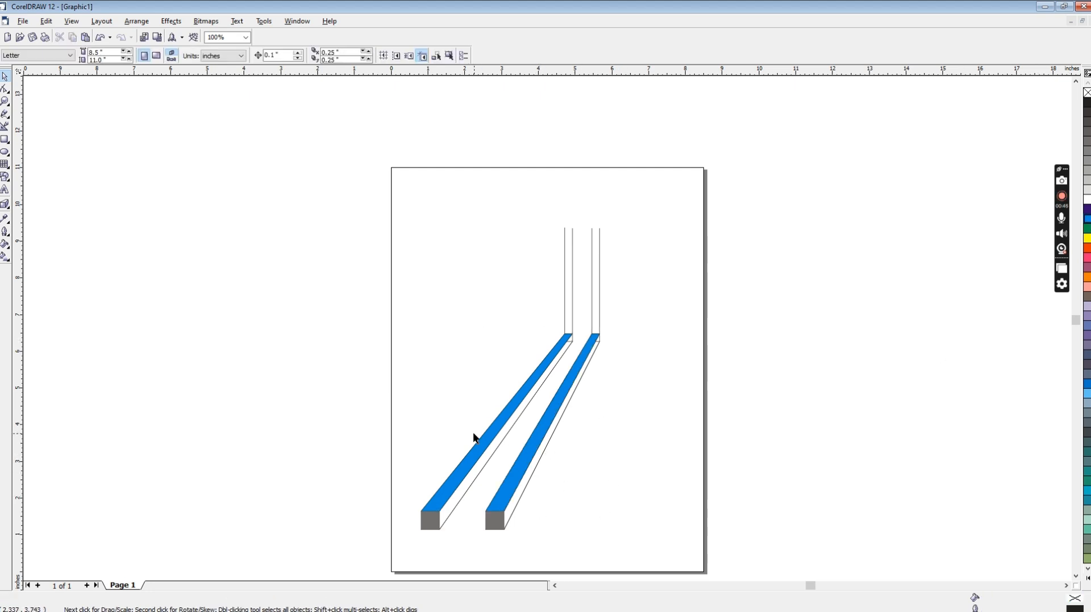
Step: Remove the outlines from the cyan top faces of both beams
{"action": "left_click", "coordinate": [480, 450]}
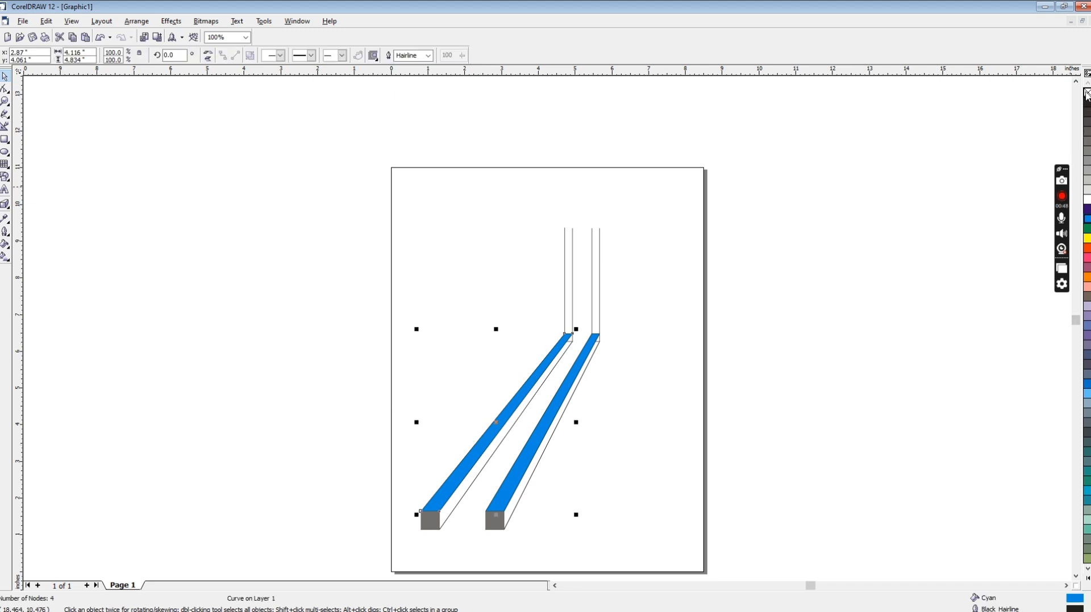
{"action": "left_click", "coordinate": [532, 438]}
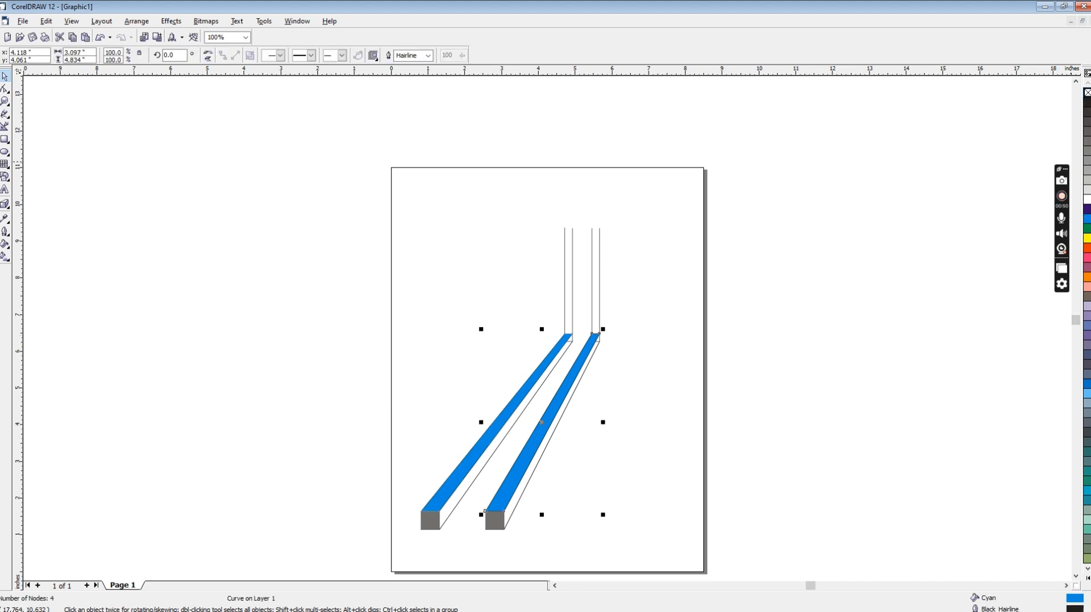
{"action": "left_click", "coordinate": [546, 440]}
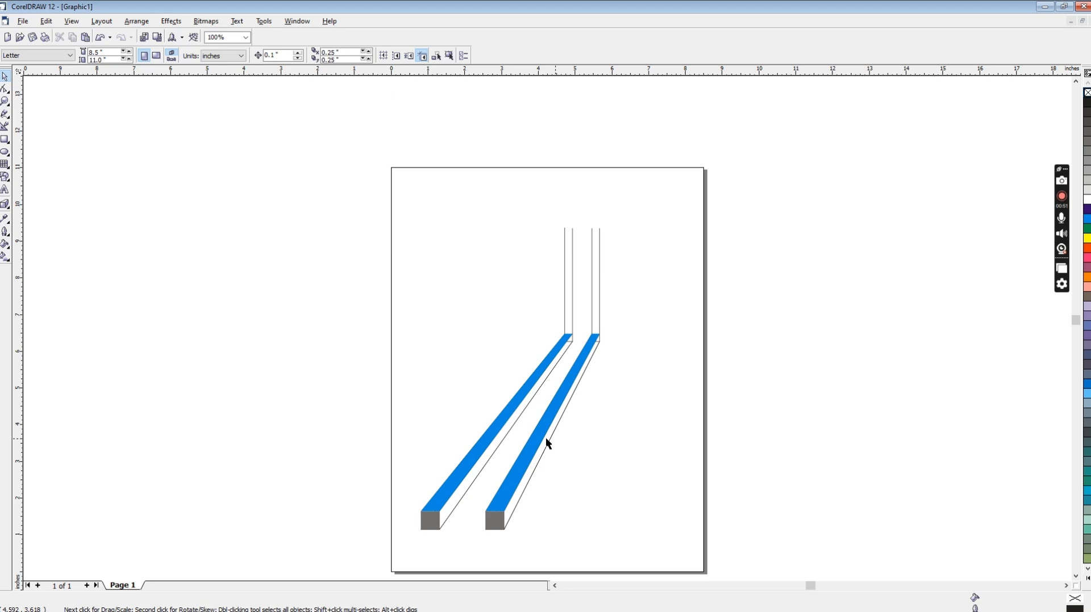
Step: Fill the left beam's side face with 20% Black
{"action": "left_click", "coordinate": [515, 420]}
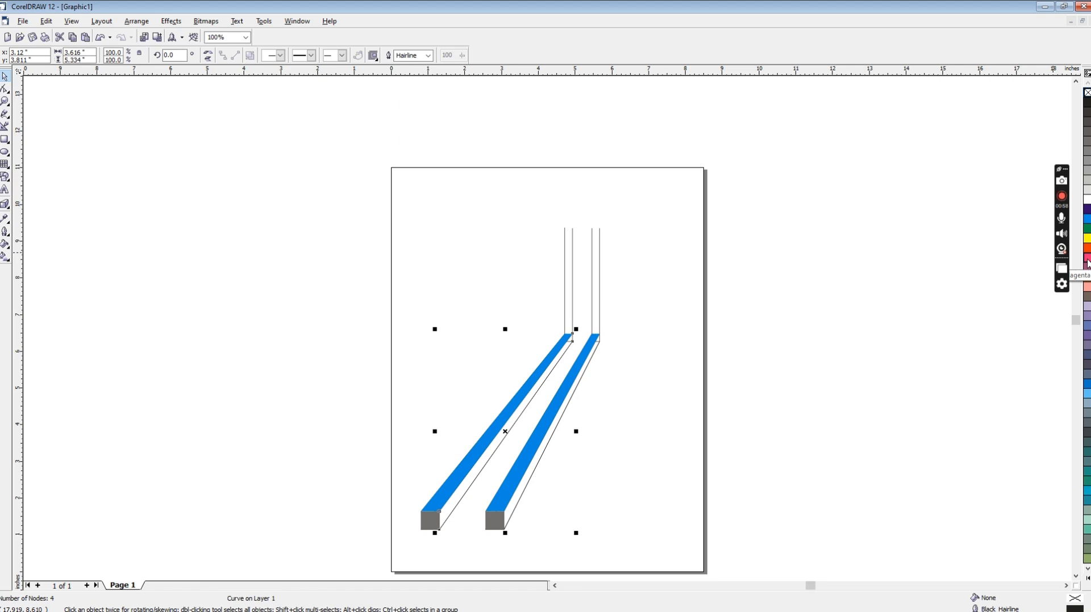
{"action": "left_click", "coordinate": [1087, 186]}
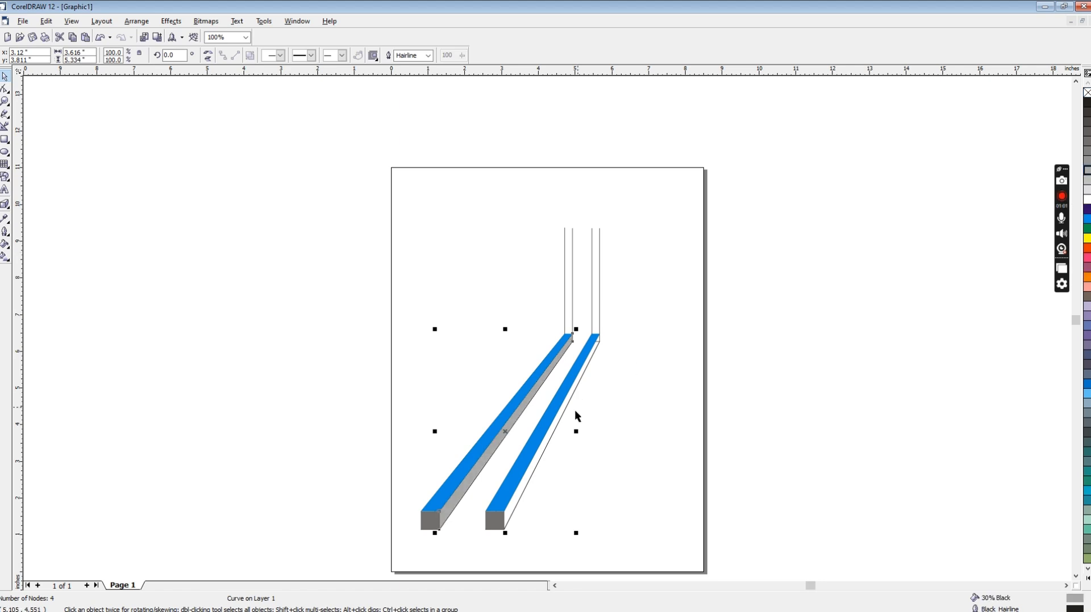
{"action": "left_click", "coordinate": [1086, 179]}
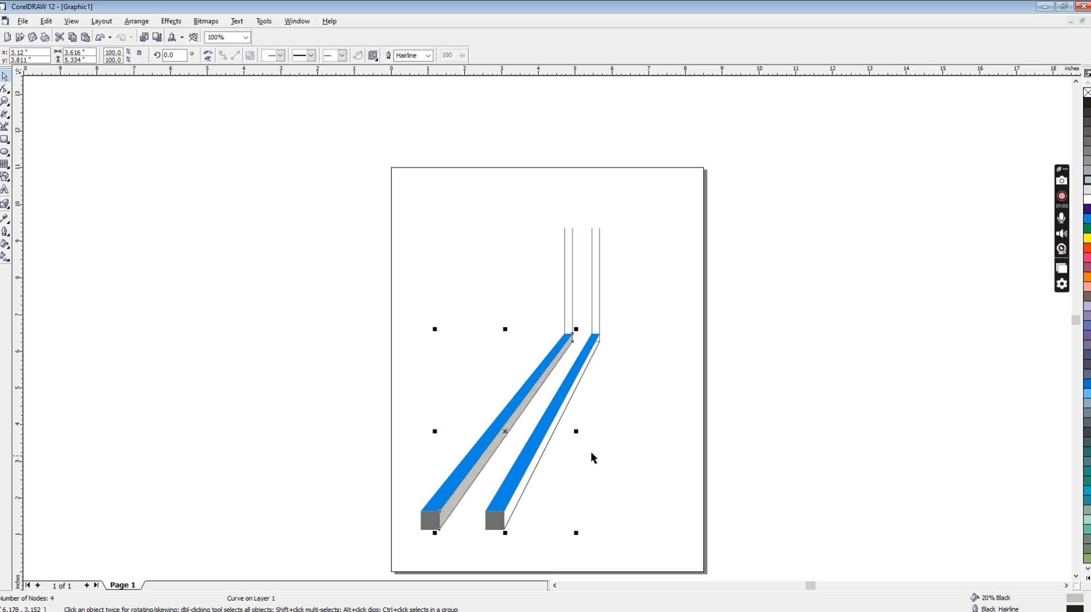
Step: Fill the right beam's side face with 20% Black and remove the outlines from both beams' side faces
{"action": "double_click", "coordinate": [556, 427]}
{"action": "left_click", "coordinate": [556, 427]}
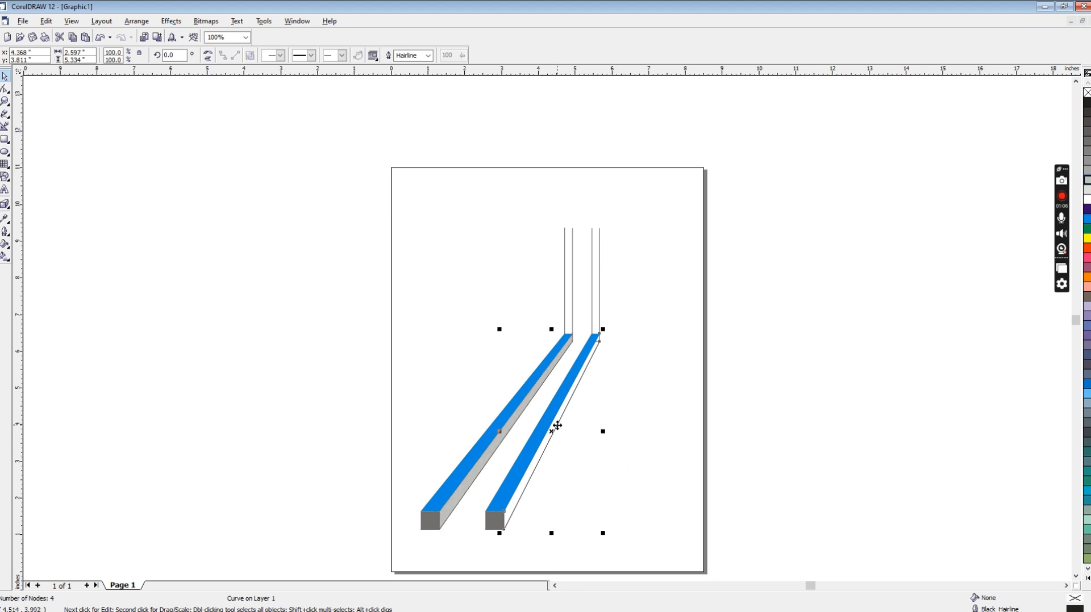
{"action": "left_click", "coordinate": [1087, 182]}
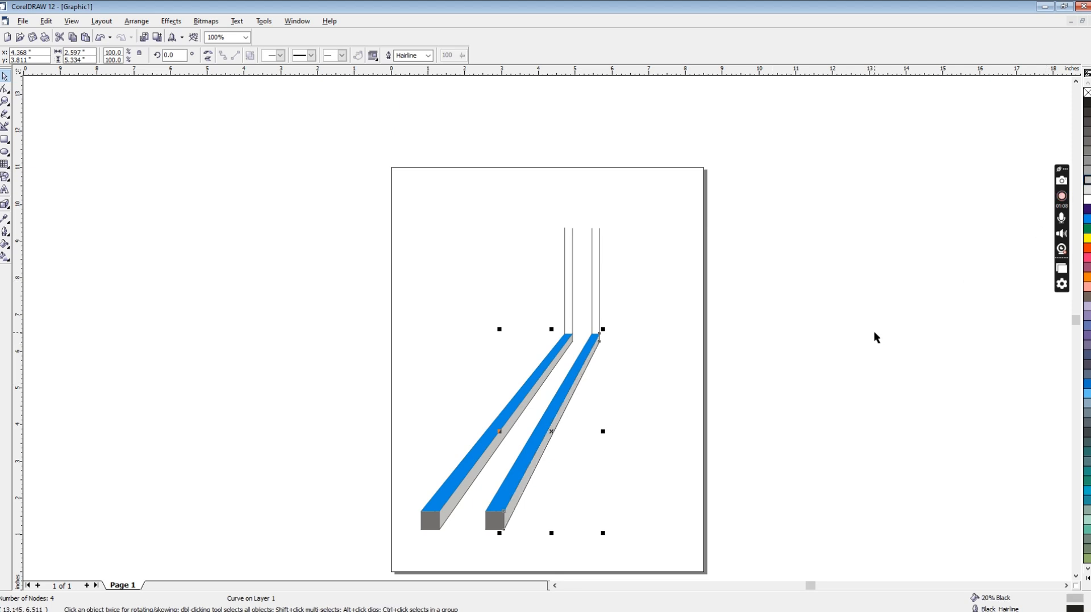
{"action": "left_click", "coordinate": [544, 374]}
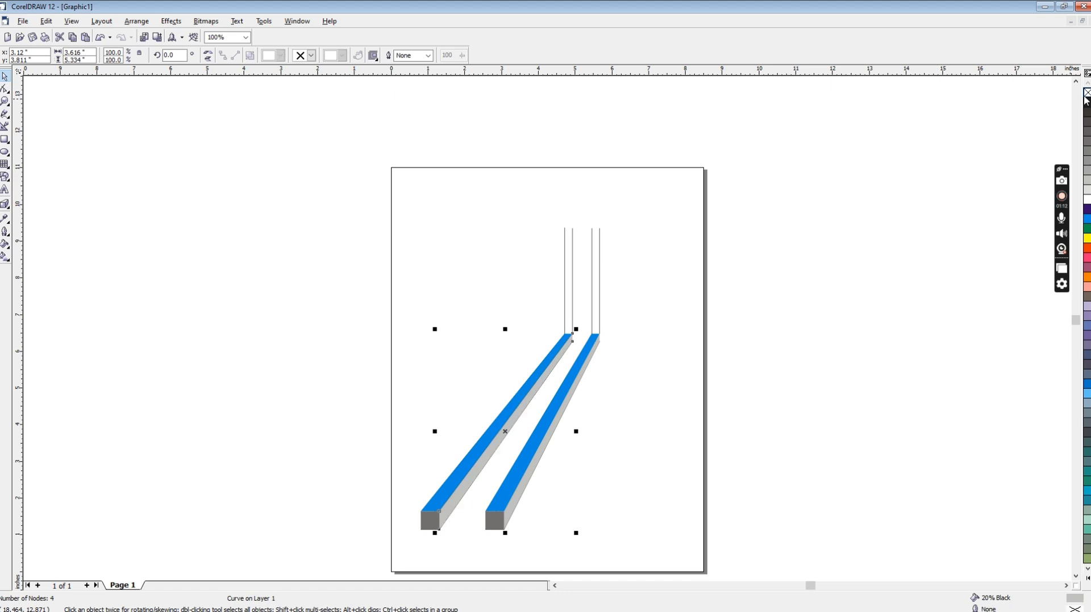
{"action": "left_click", "coordinate": [635, 443]}
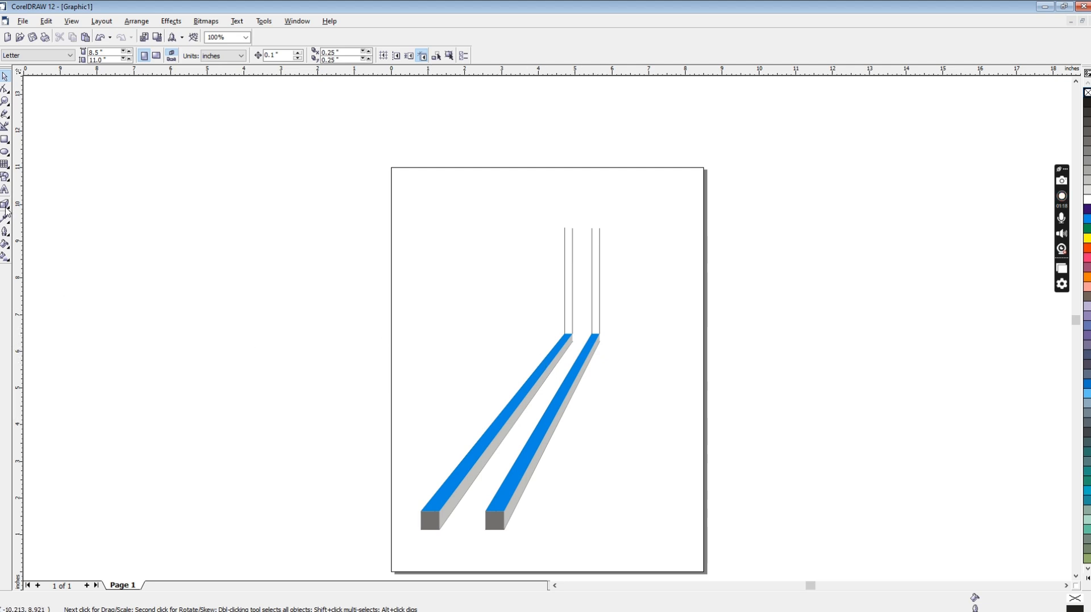
Step: Draw a rectangle about 1.2 by 0.38 inches between the beams near their front ends and mirror a copy directly above it
{"action": "left_click", "coordinate": [5, 114]}
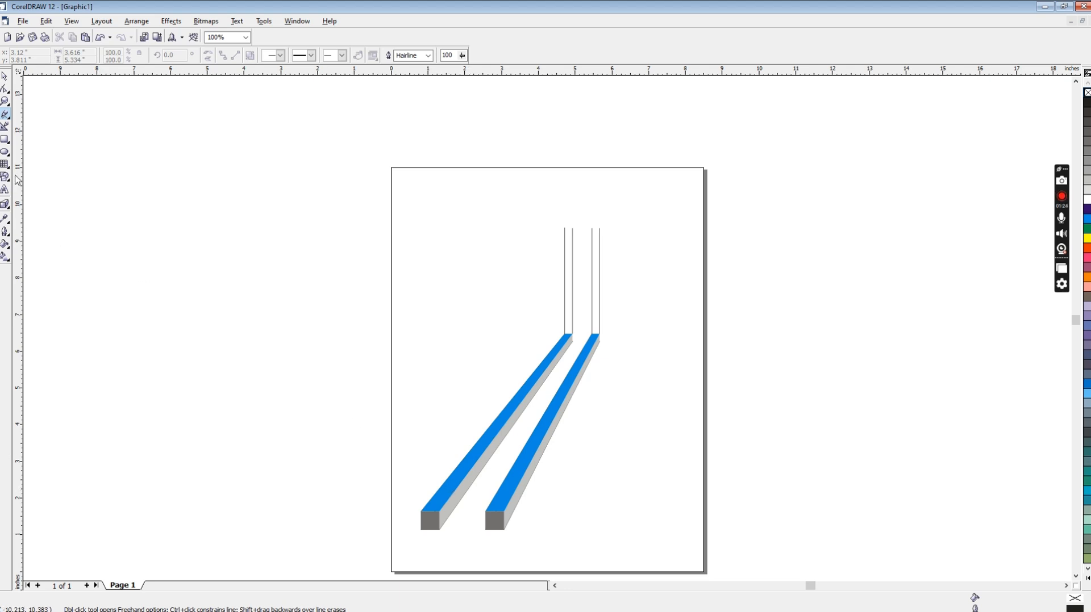
{"action": "left_click", "coordinate": [6, 140]}
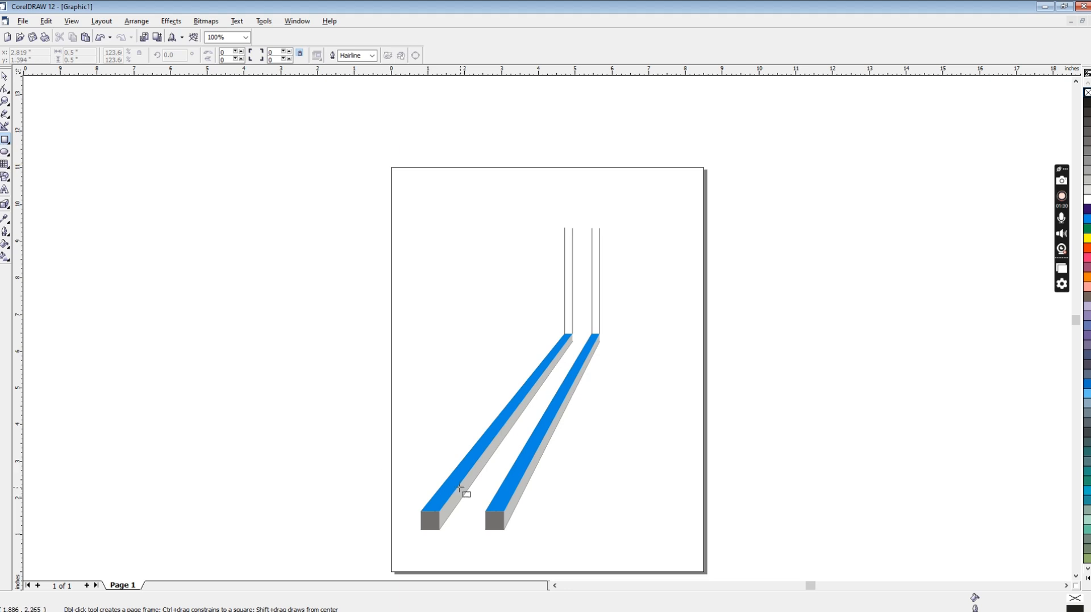
{"action": "left_click_drag", "start_coordinate": [459, 487], "coordinate": [502, 501]}
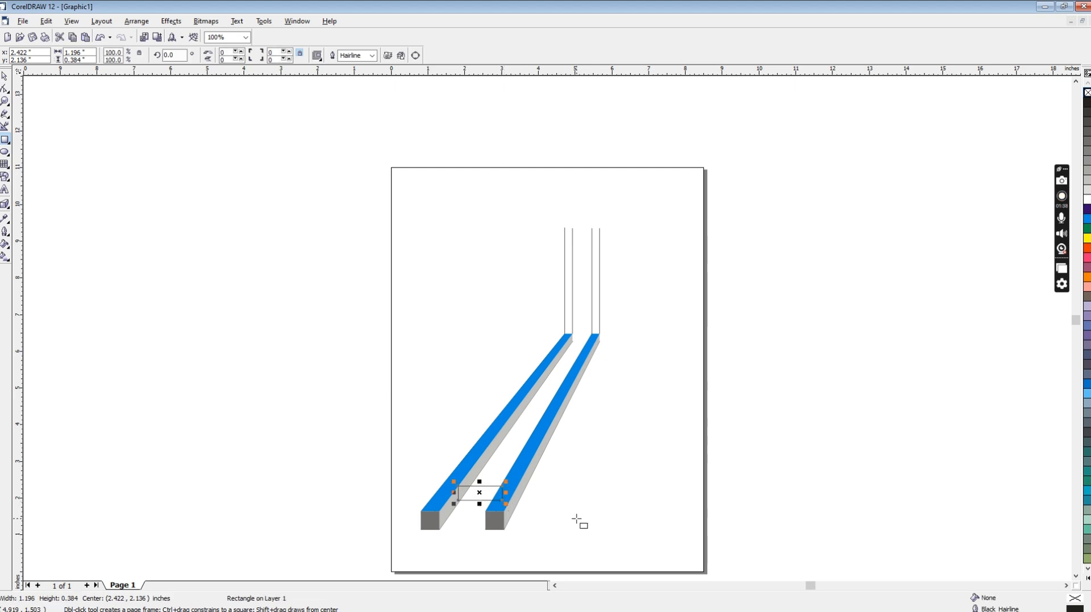
{"action": "key", "text": "space"}
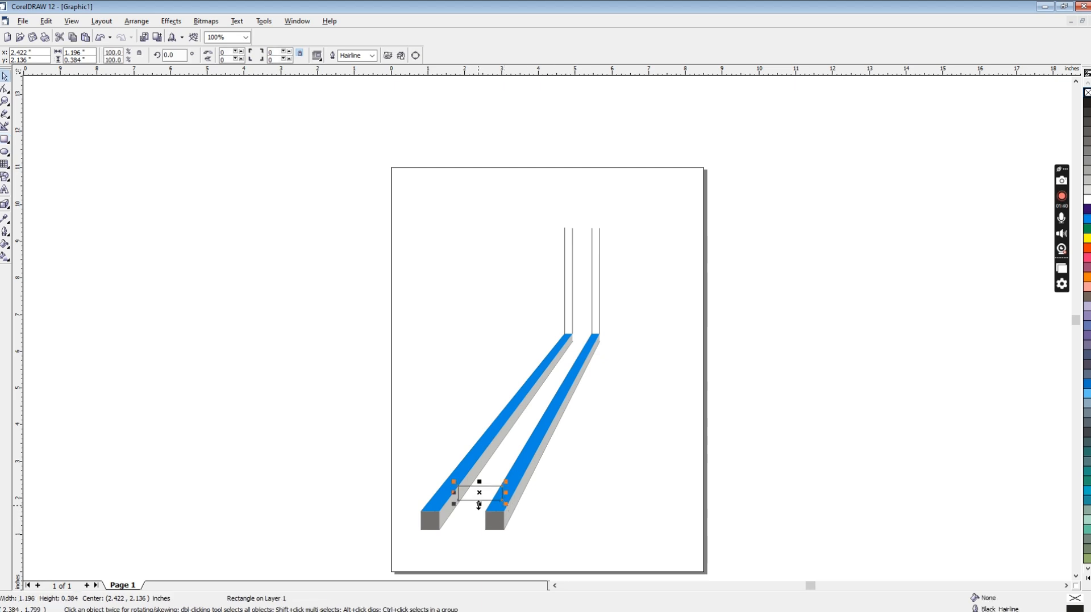
{"action": "left_click_drag", "start_coordinate": [479, 504], "coordinate": [488, 468]}
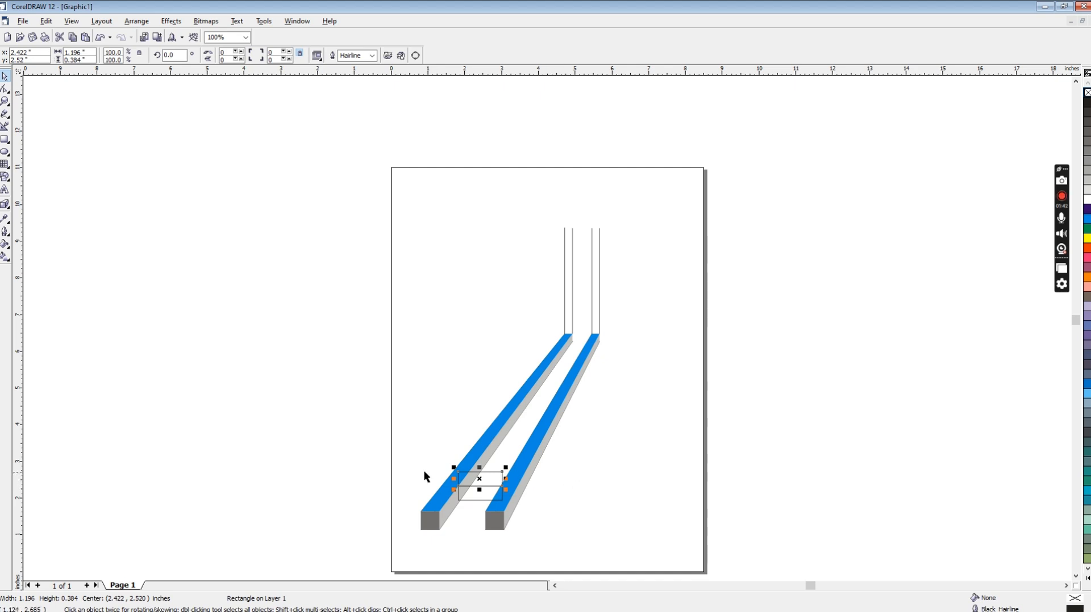
Step: Stretch the lower rectangle downward to about 0.46 inches high so its corner meets the lower edge of the left beam's side face
{"action": "key", "text": "z"}
{"action": "left_click_drag", "start_coordinate": [430, 446], "coordinate": [581, 534]}
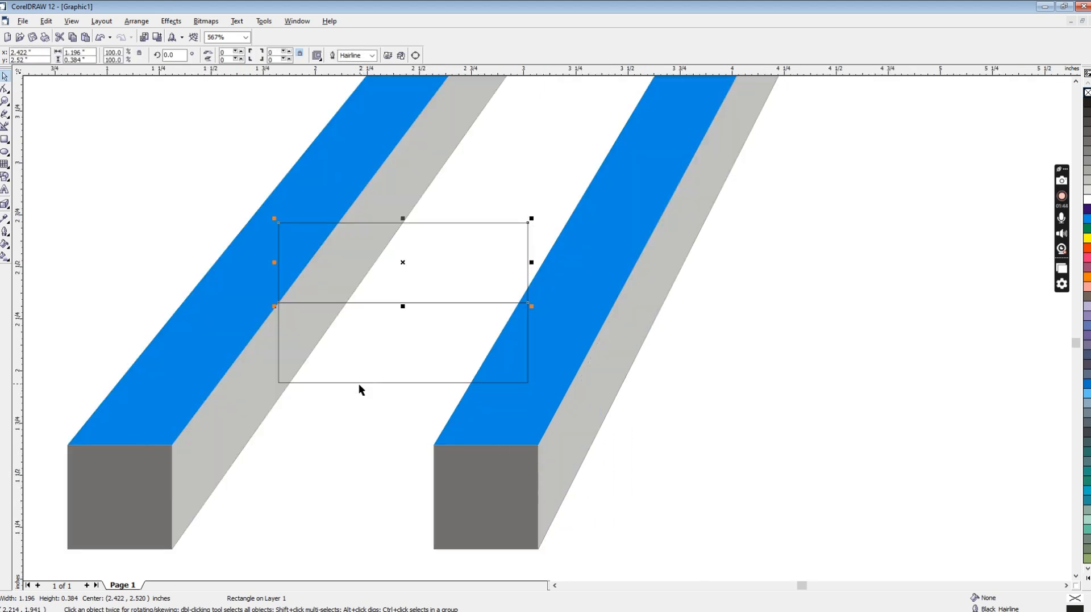
{"action": "left_click", "coordinate": [384, 383]}
{"action": "left_click_drag", "start_coordinate": [403, 386], "coordinate": [403, 400]}
Step: Skew the upper rectangle horizontally so its left side follows the edge of the left beam's top face
{"action": "left_click", "coordinate": [365, 223]}
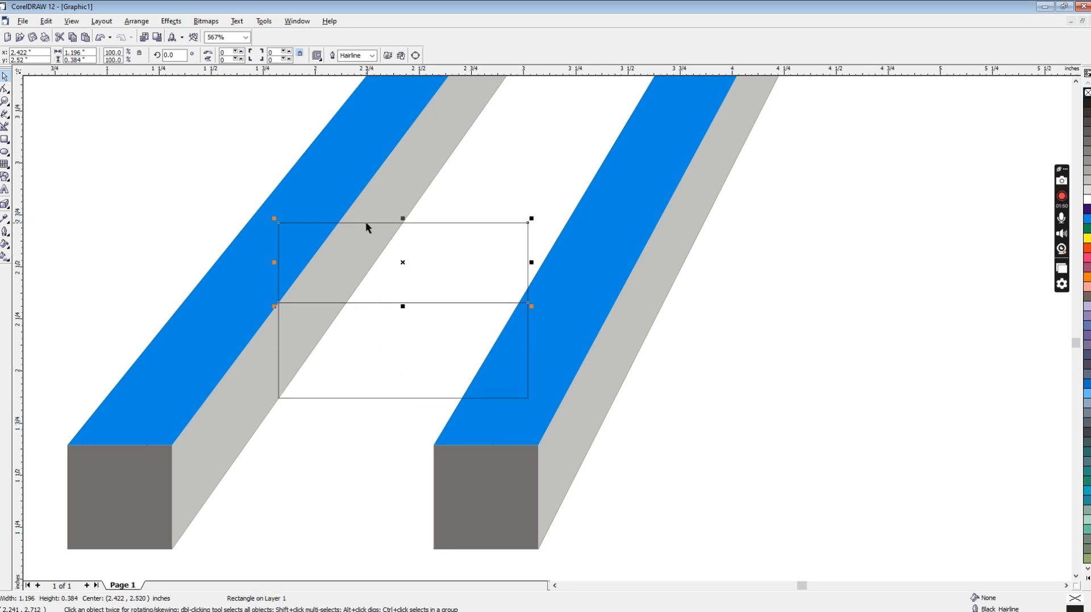
{"action": "left_click", "coordinate": [404, 222]}
{"action": "left_click_drag", "start_coordinate": [403, 220], "coordinate": [465, 229]}
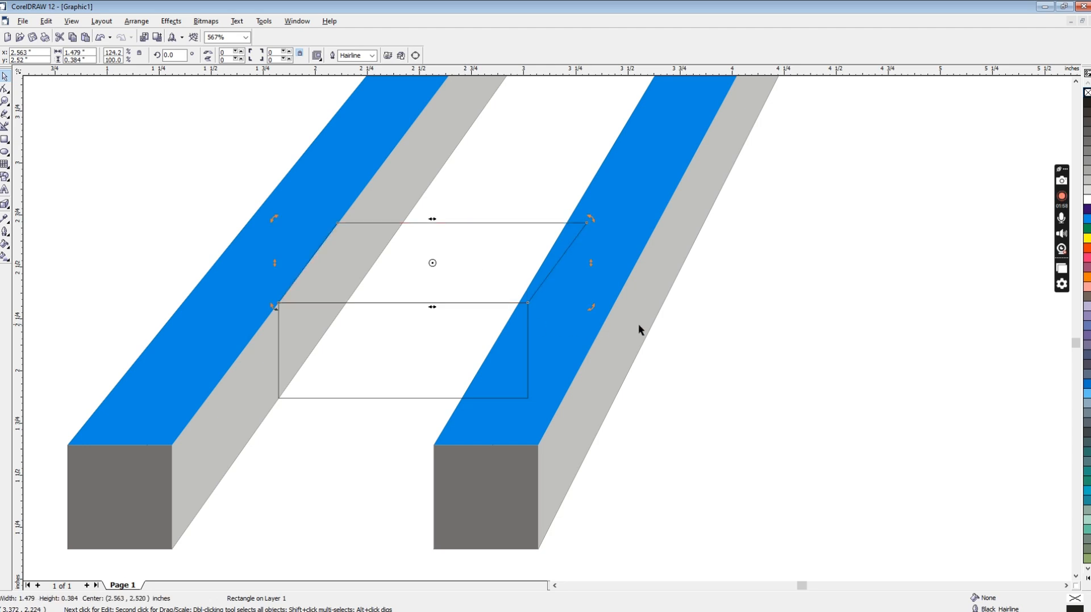
{"action": "key", "text": "Escape"}
Step: Convert the skewed rectangle to curves and move its two upper nodes down along the left beam's edge
{"action": "key", "text": "F3"}
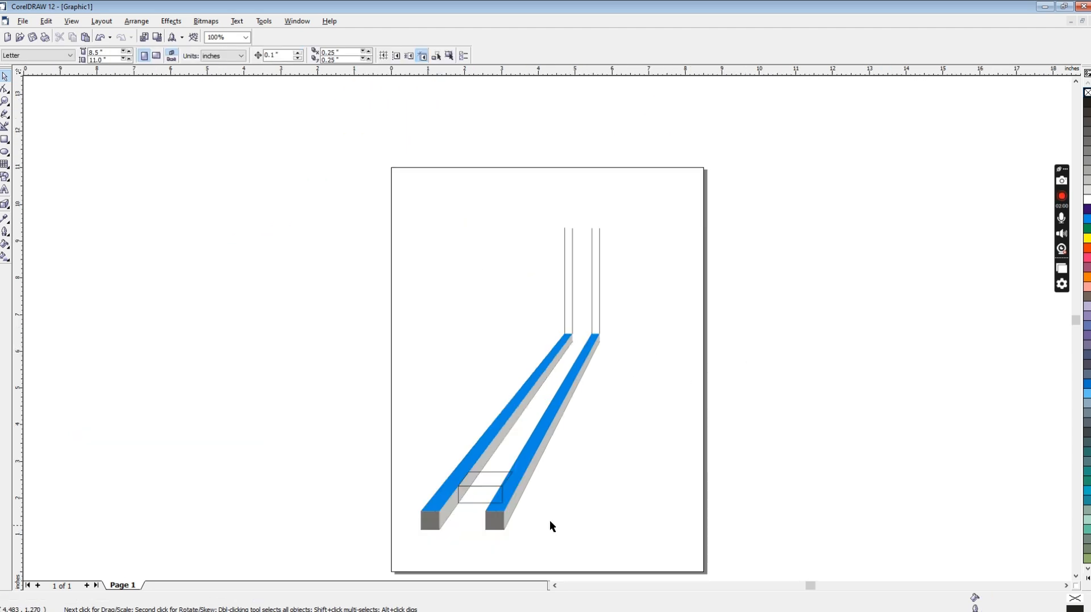
{"action": "key", "text": "F2"}
{"action": "left_click_drag", "start_coordinate": [409, 445], "coordinate": [584, 533]}
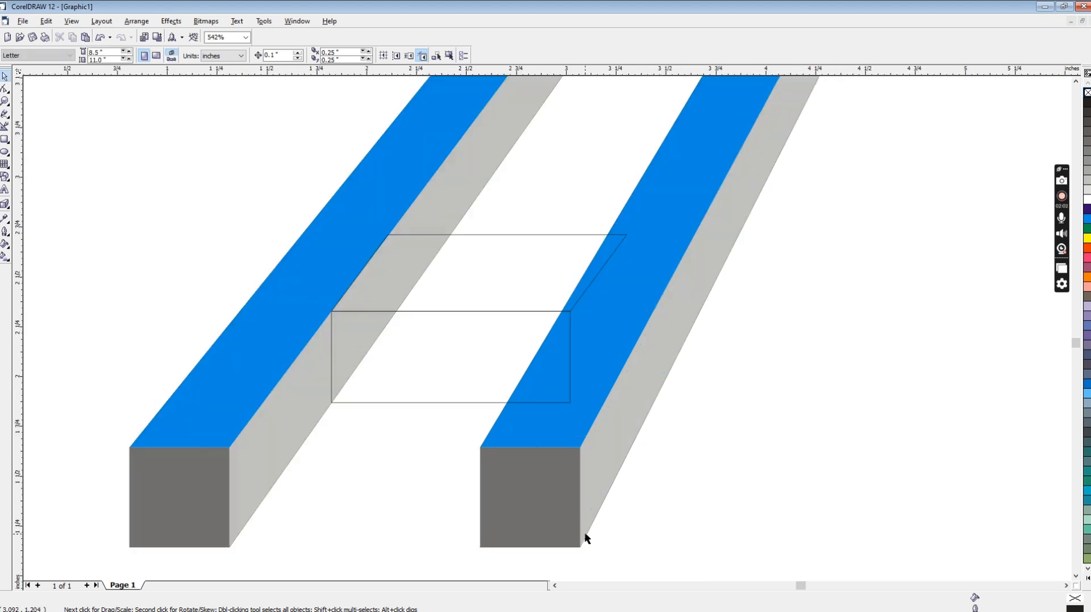
{"action": "left_click", "coordinate": [535, 235]}
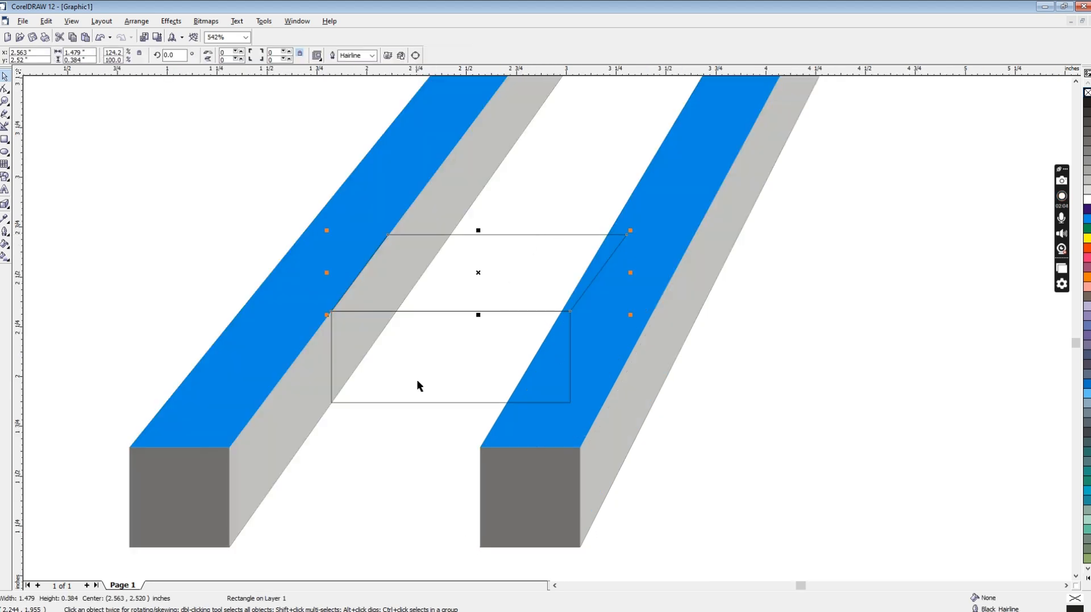
{"action": "key", "text": "F10"}
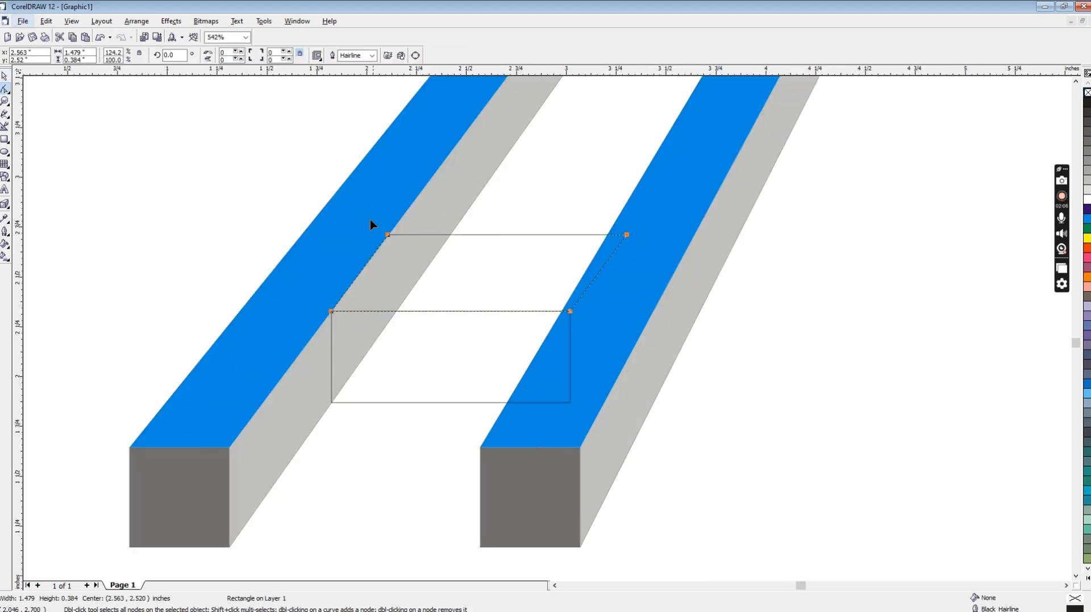
{"action": "left_click", "coordinate": [407, 214]}
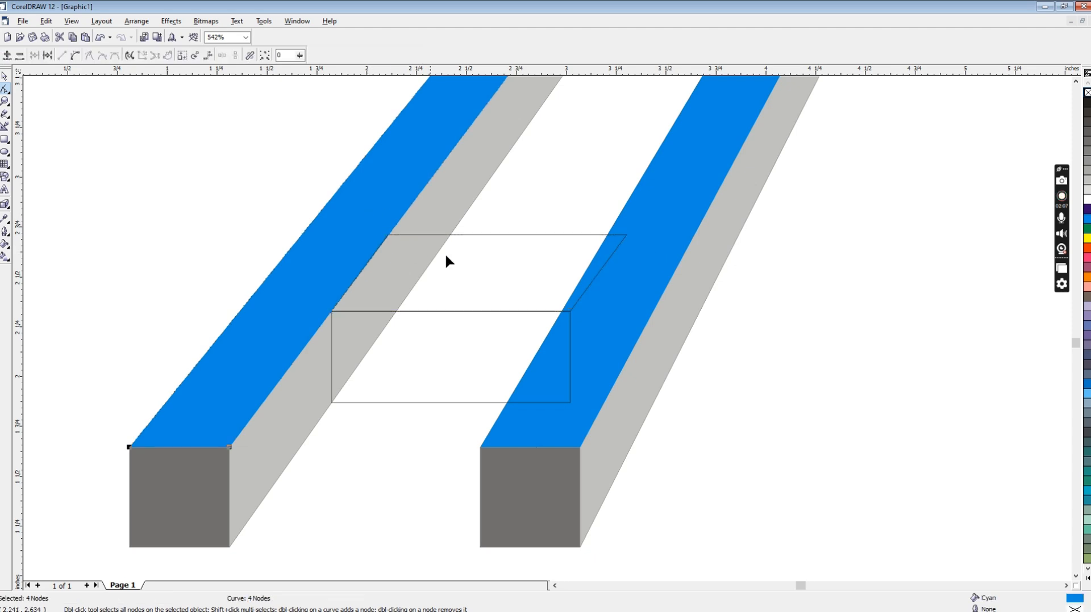
{"action": "left_click", "coordinate": [552, 235]}
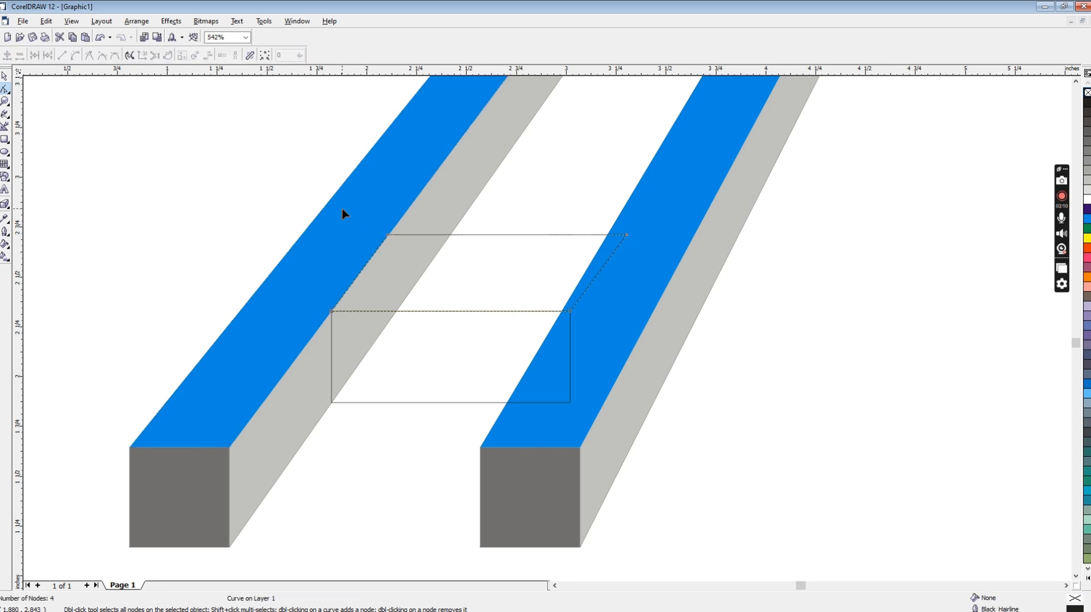
{"action": "left_click_drag", "start_coordinate": [343, 214], "coordinate": [654, 251]}
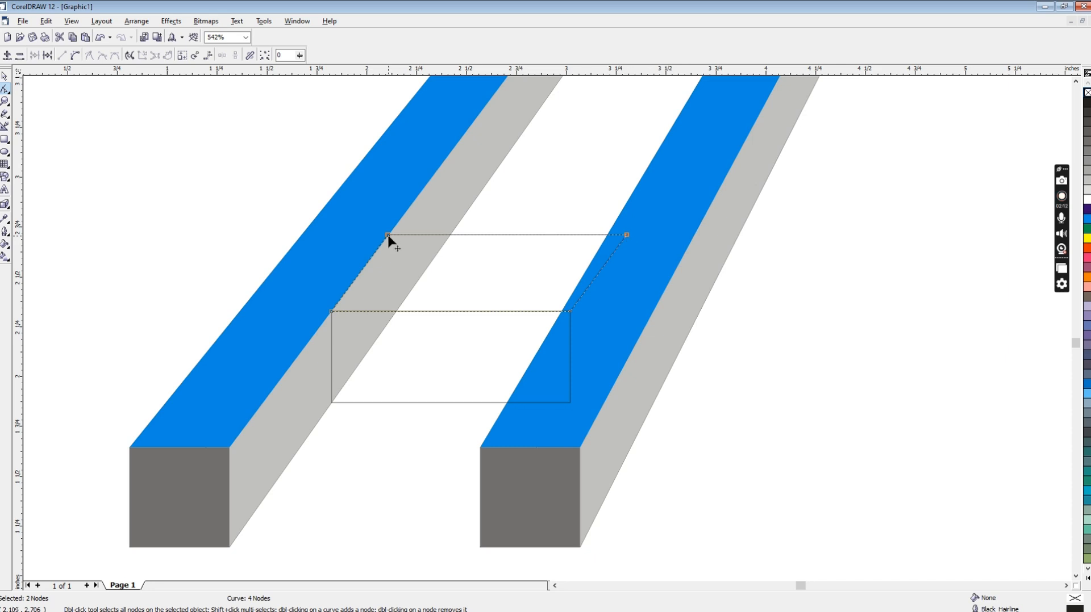
{"action": "left_click_drag", "start_coordinate": [388, 236], "coordinate": [368, 272]}
Step: Fine-tune the parallelogram's two upper nodes so its slanted left side lines up with the left beam's edge
{"action": "double_click", "coordinate": [426, 268]}
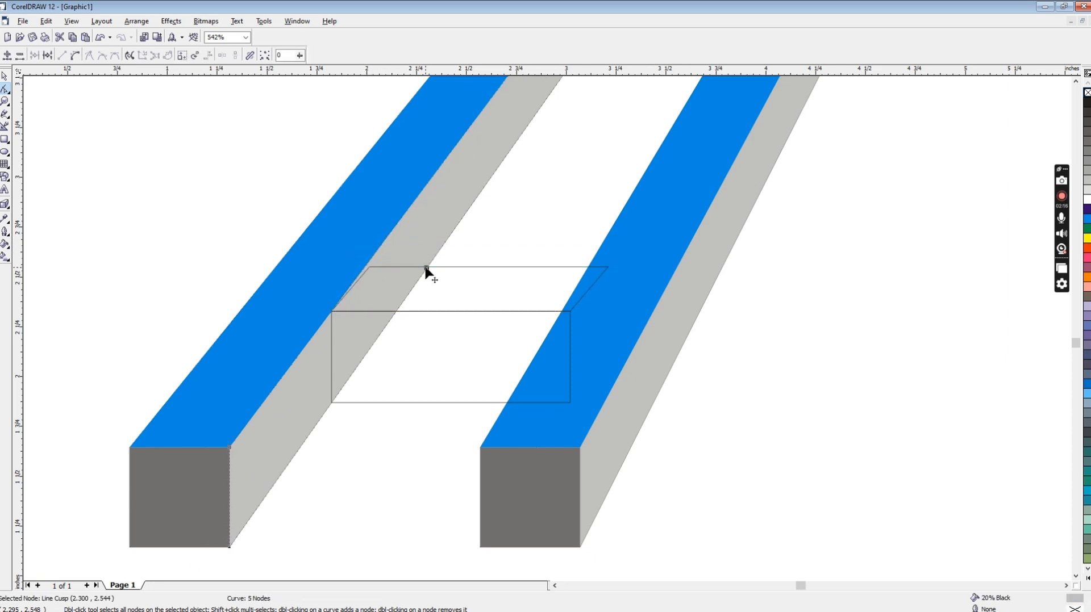
{"action": "key", "text": "Delete"}
{"action": "left_click_drag", "start_coordinate": [340, 254], "coordinate": [646, 287]}
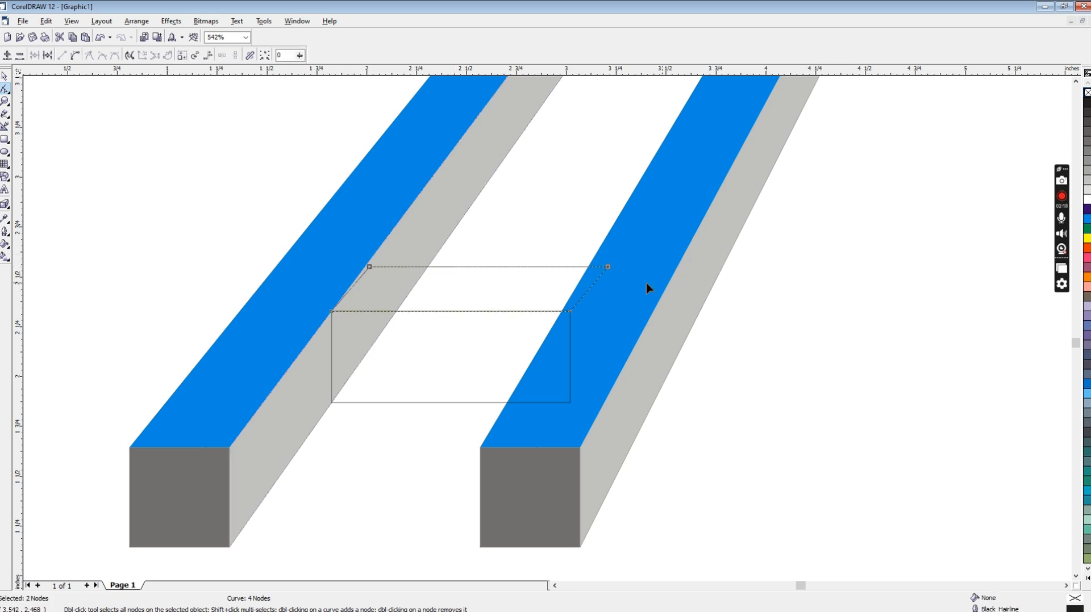
{"action": "left_click_drag", "start_coordinate": [369, 269], "coordinate": [366, 267]}
{"action": "key", "text": "Escape"}
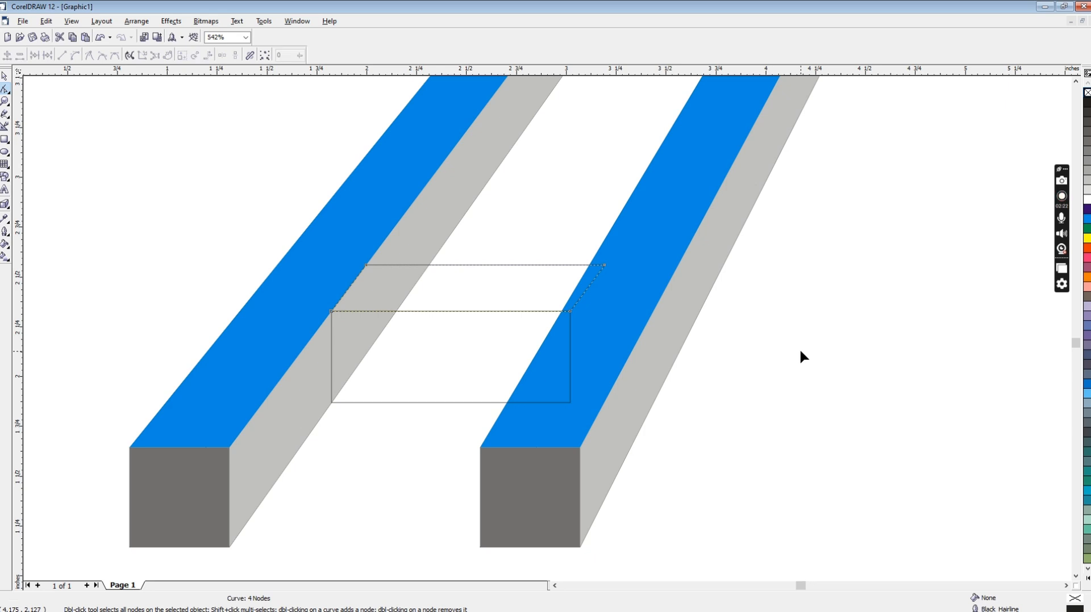
Step: Fill the parallelogram between the beams with Cyan and remove its outline
{"action": "key", "text": "shift+F4"}
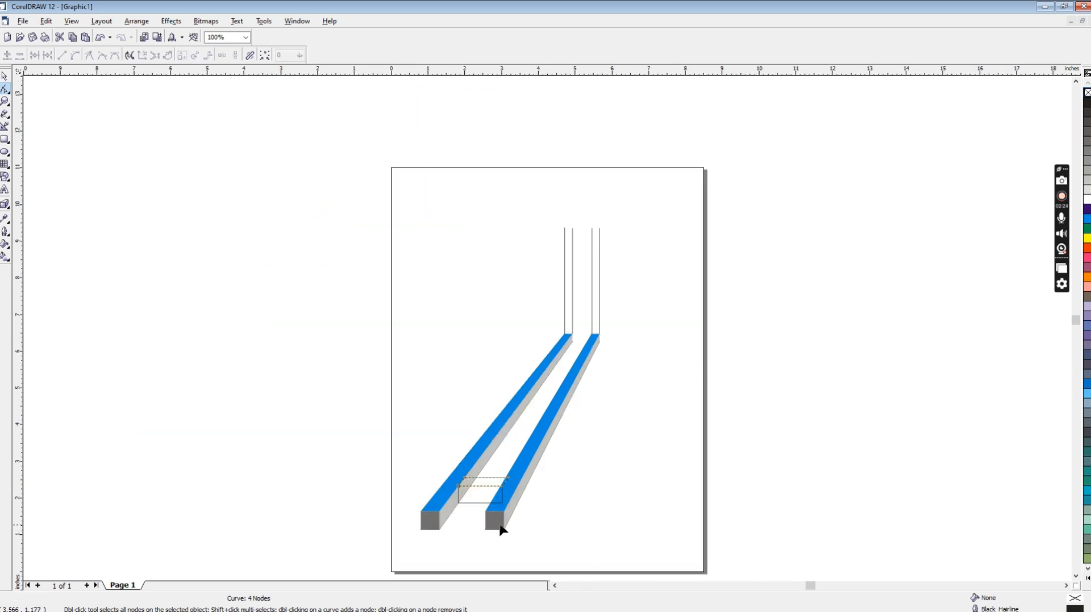
{"action": "key", "text": "z"}
{"action": "left_click_drag", "start_coordinate": [401, 407], "coordinate": [755, 532]}
{"action": "key", "text": "space"}
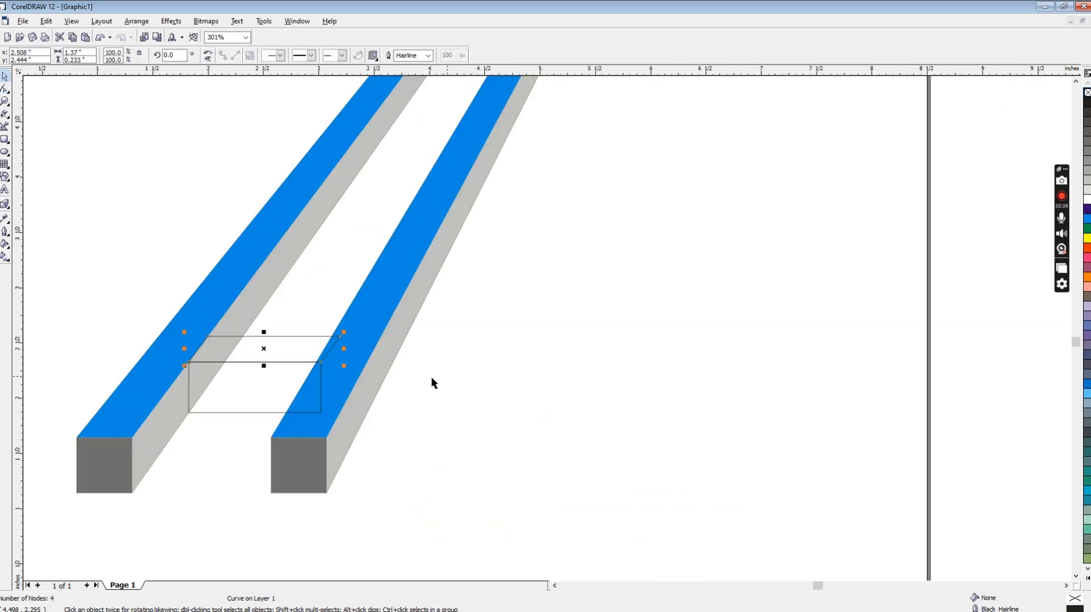
{"action": "left_click_drag", "start_coordinate": [554, 322], "coordinate": [64, 382]}
{"action": "left_click", "coordinate": [1085, 219]}
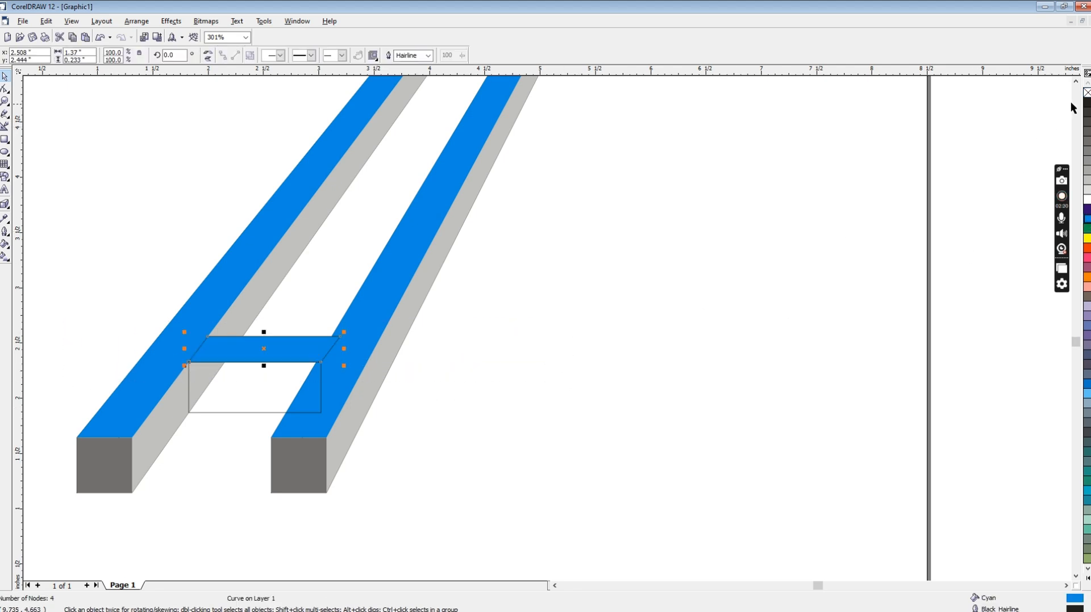
{"action": "right_click", "coordinate": [1086, 92]}
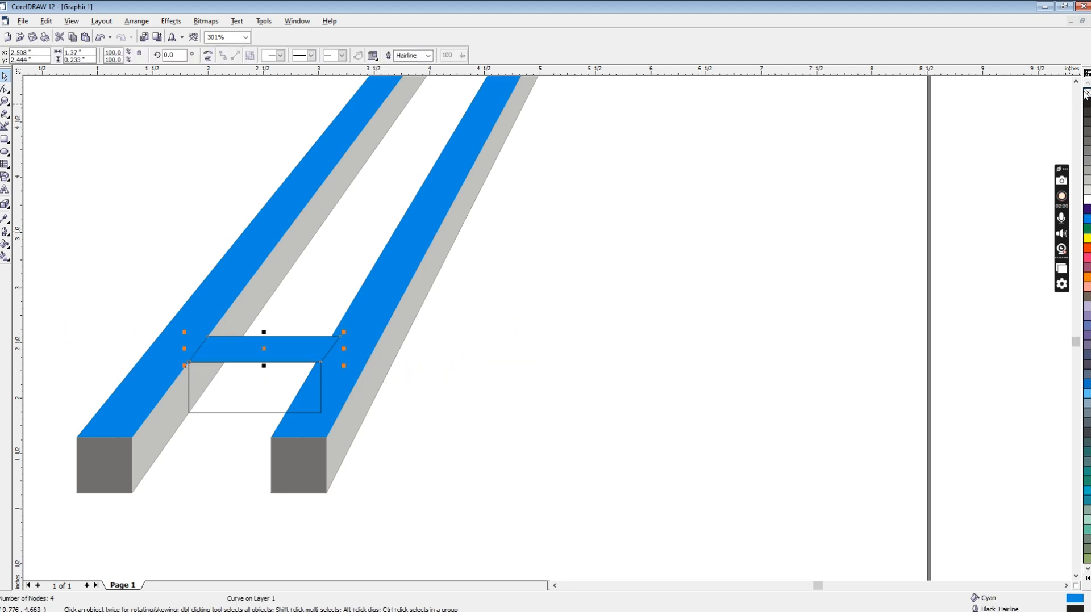
Step: Fill the rectangle below the cyan crosspiece with 20% Black and remove its outline
{"action": "left_click", "coordinate": [255, 412]}
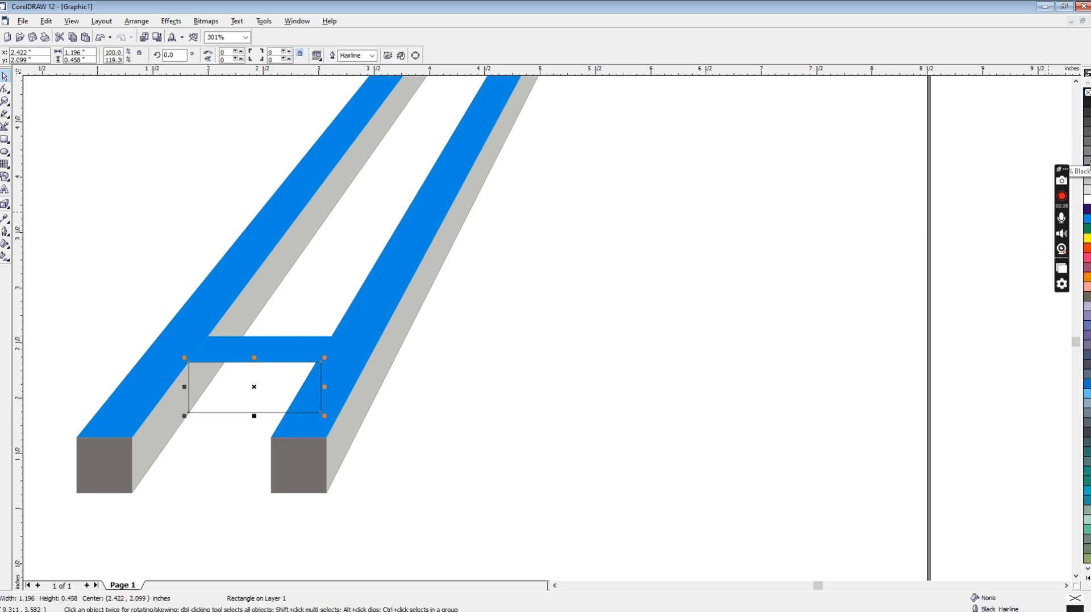
{"action": "left_click", "coordinate": [1086, 173]}
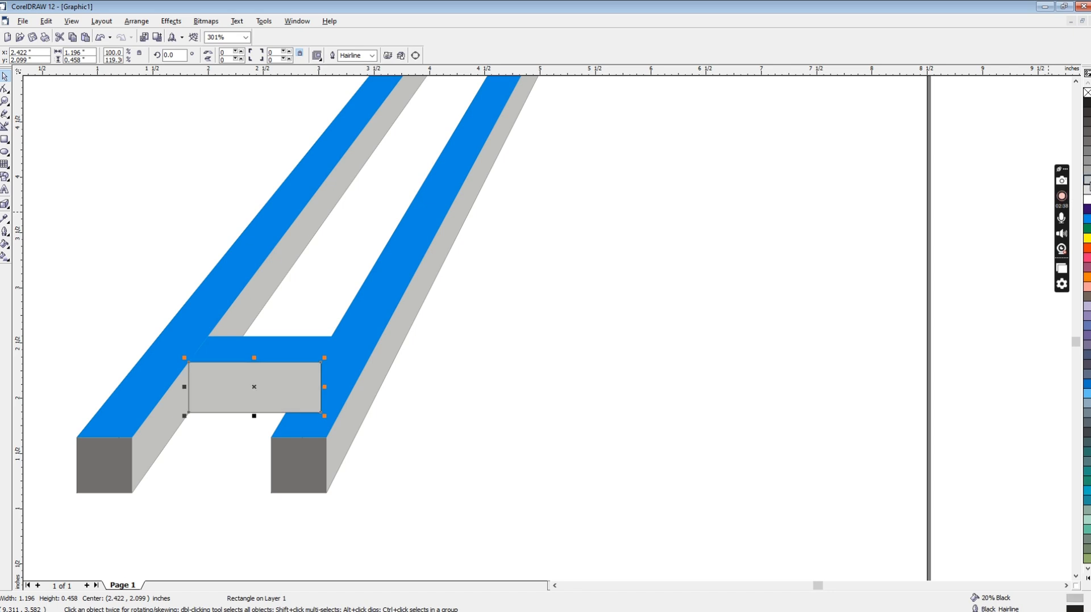
{"action": "right_click", "coordinate": [1086, 92]}
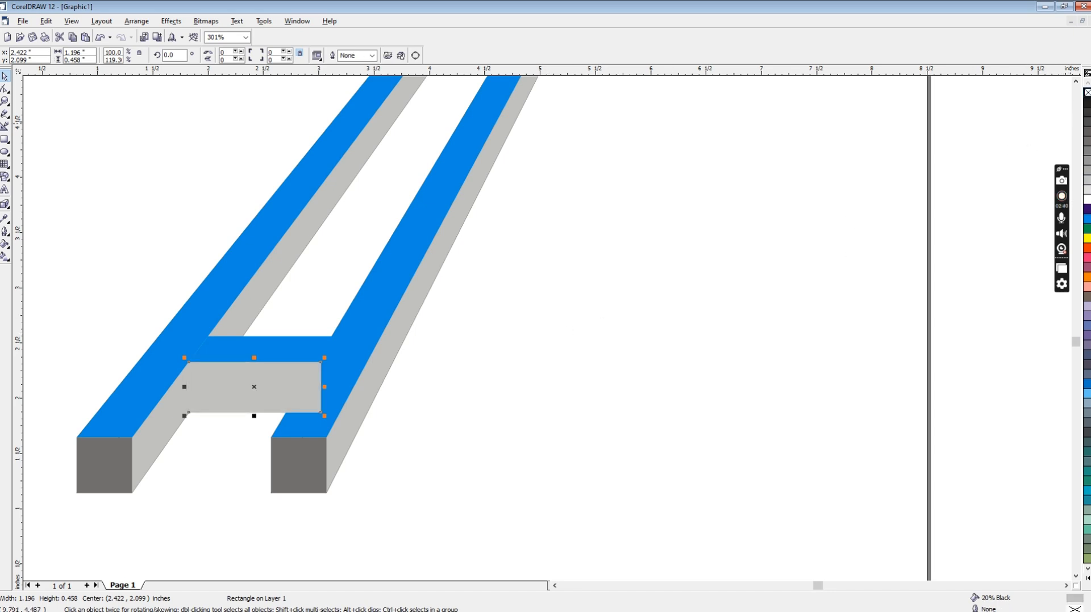
Step: Fill the crosspiece's front rectangle with 50% Black
{"action": "left_click", "coordinate": [1087, 151]}
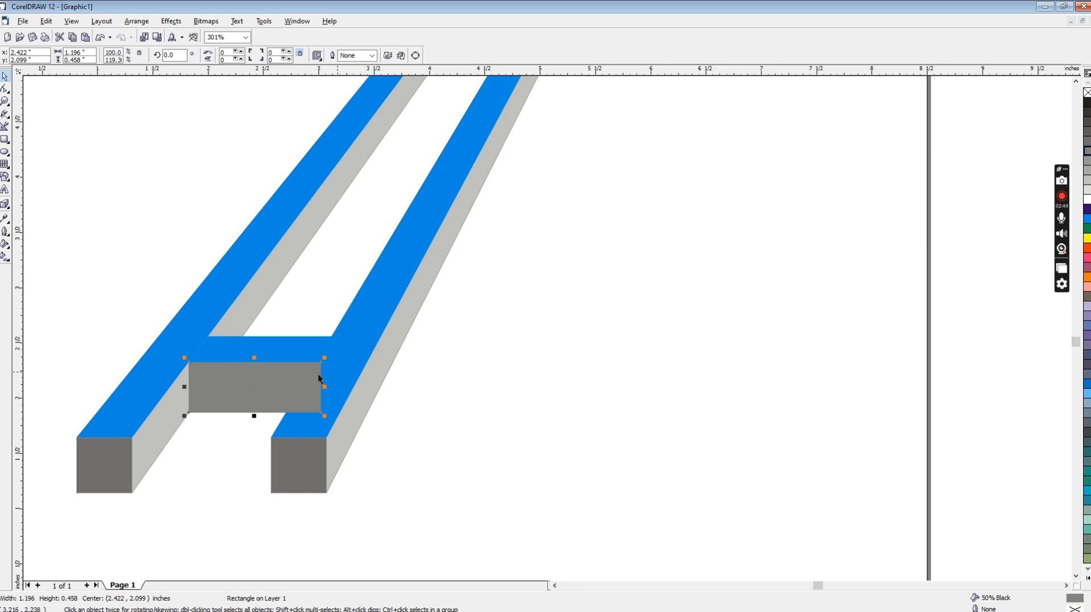
{"action": "left_click", "coordinate": [284, 347], "text": "shift"}
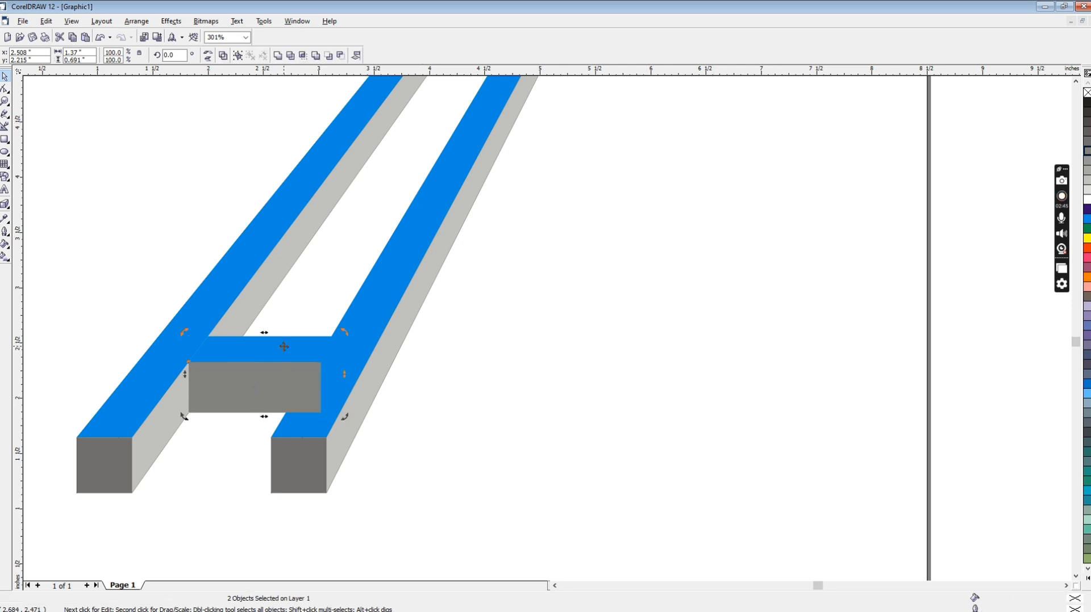
Step: Group the right beam with its front face and bring the group in front of the crosspiece
{"action": "left_click", "coordinate": [380, 362]}
{"action": "left_click", "coordinate": [366, 314]}
{"action": "left_click", "coordinate": [380, 352], "text": "shift"}
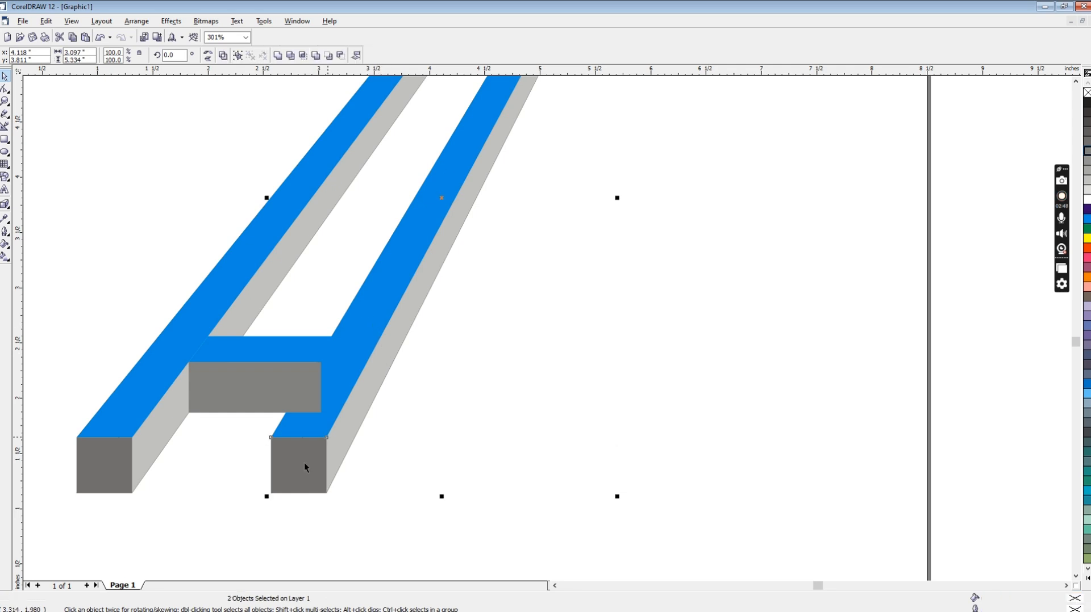
{"action": "key", "text": "ctrl+g"}
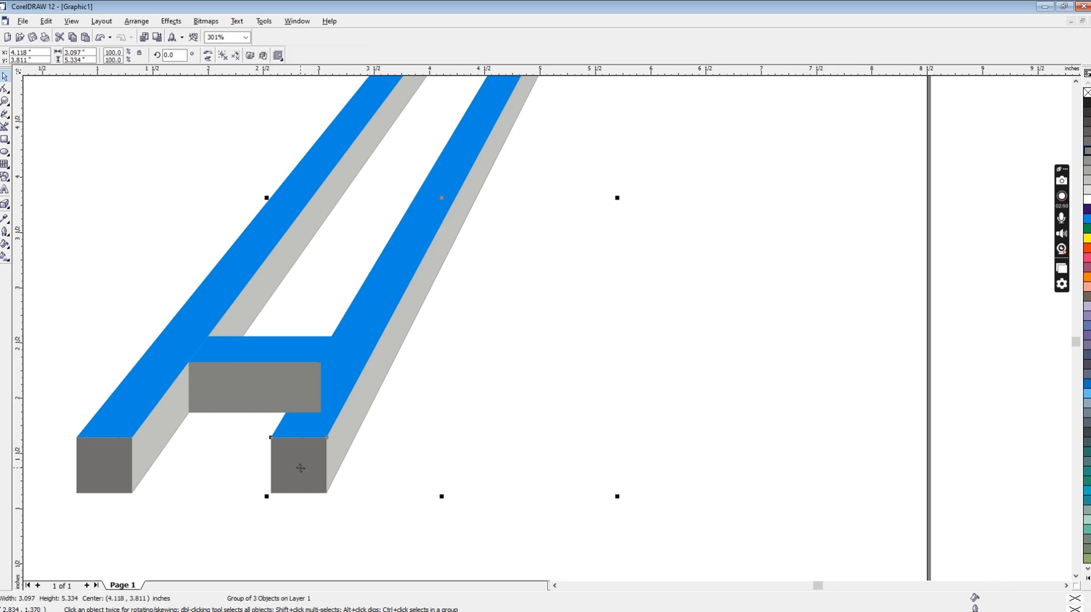
{"action": "key", "text": "shift+Page_Up"}
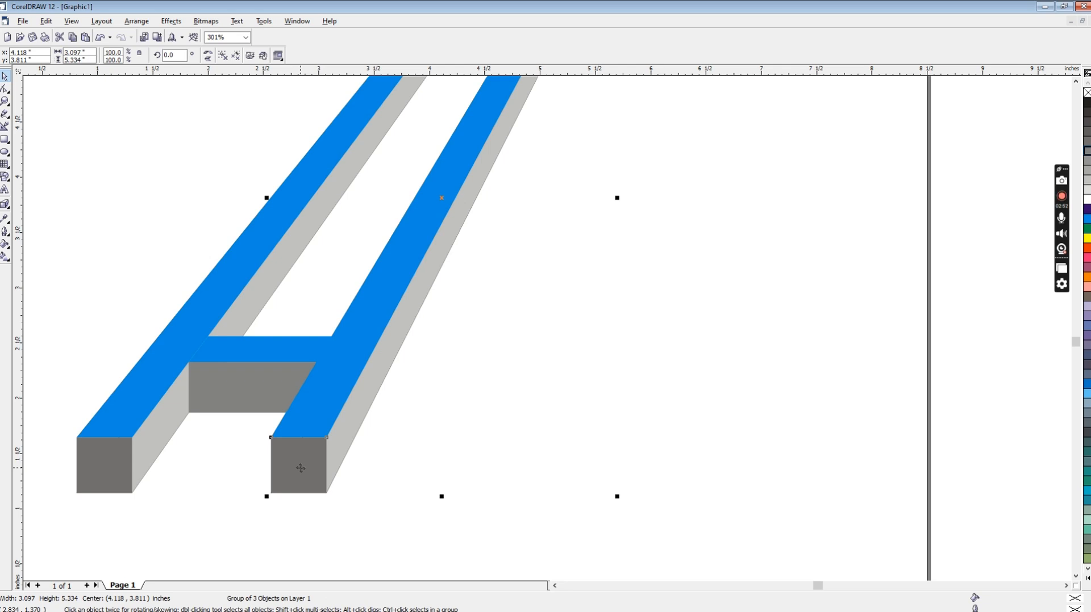
Step: Duplicate the crosspiece's blue top and grey front up along the beams, and repeat the duplication two more times at the same spacing
{"action": "key", "text": "F3"}
{"action": "left_click", "coordinate": [541, 483]}
{"action": "left_click_drag", "start_coordinate": [401, 442], "coordinate": [553, 509]}
{"action": "left_click_drag", "start_coordinate": [482, 489], "coordinate": [514, 446]}
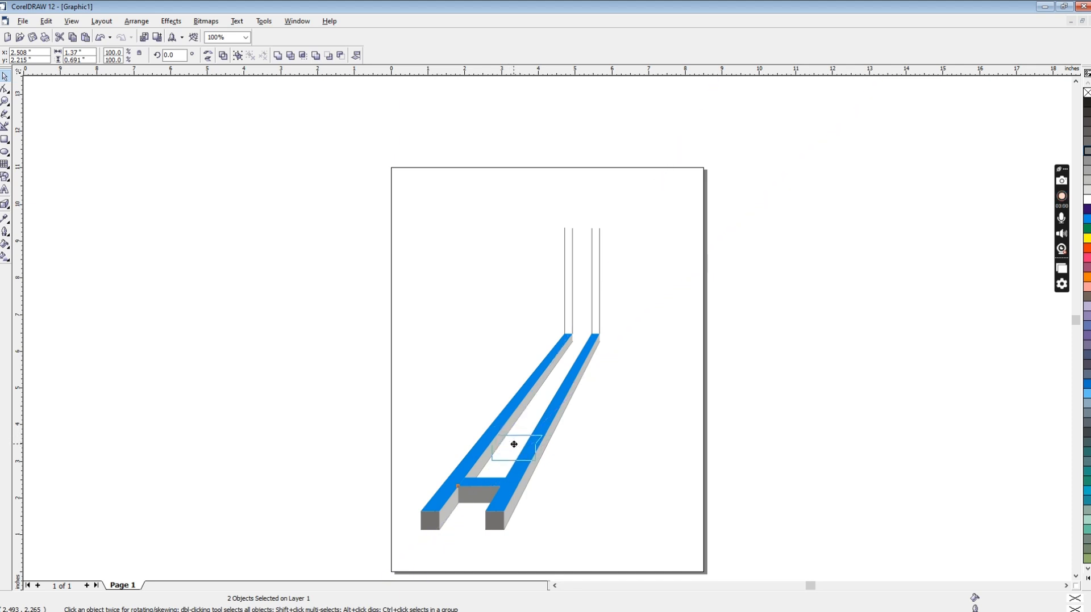
{"action": "key", "text": "ctrl+z"}
{"action": "left_click_drag", "start_coordinate": [514, 463], "coordinate": [620, 538]}
{"action": "left_click_drag", "start_coordinate": [393, 520], "coordinate": [449, 440]}
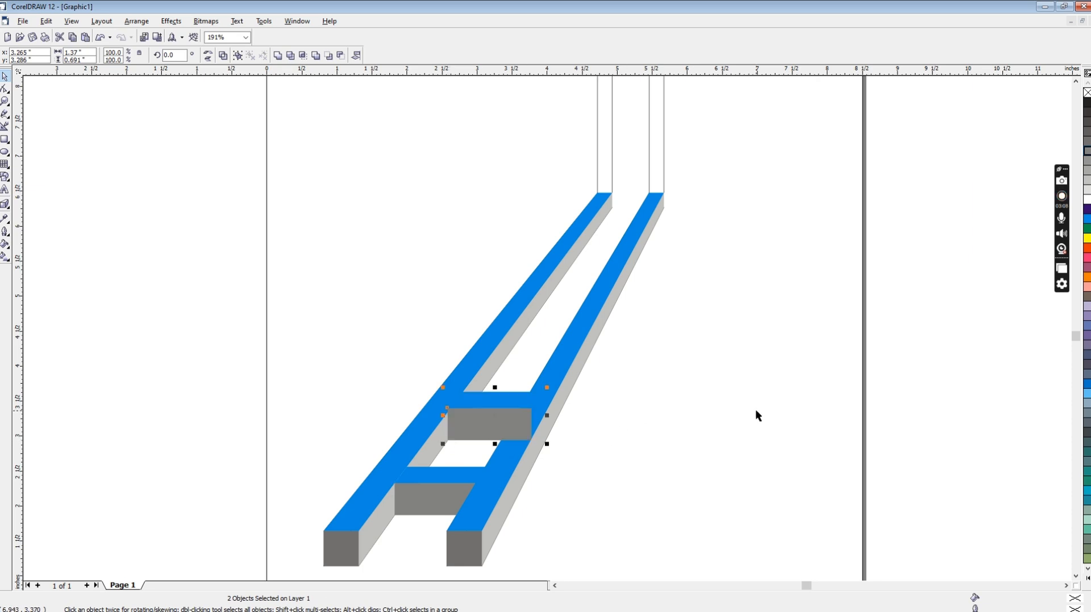
{"action": "key", "text": "ctrl+r"}
{"action": "key", "text": "ctrl+r"}
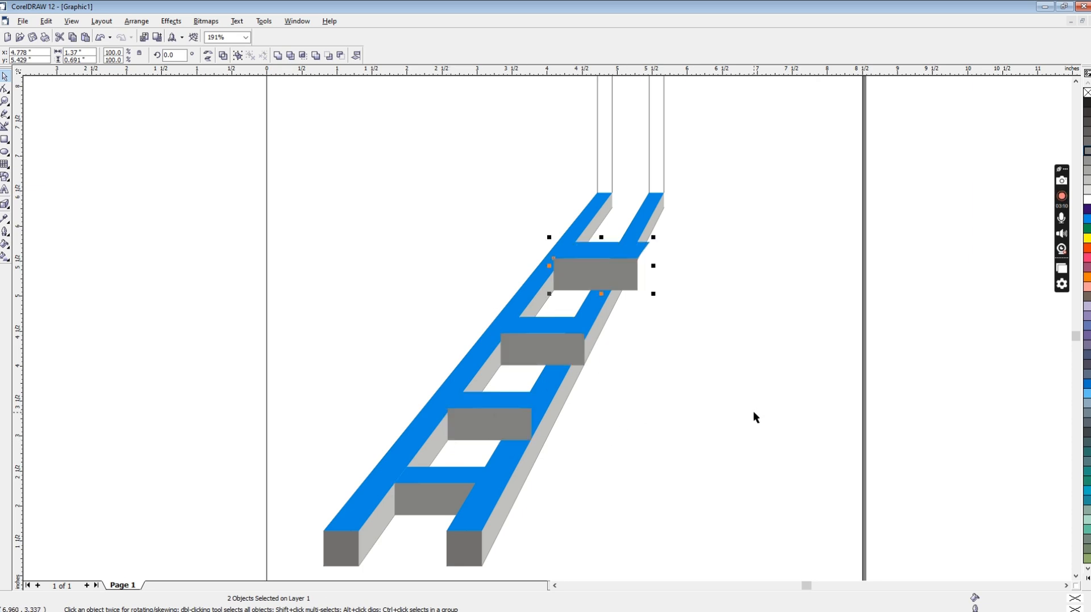
{"action": "left_click", "coordinate": [665, 393]}
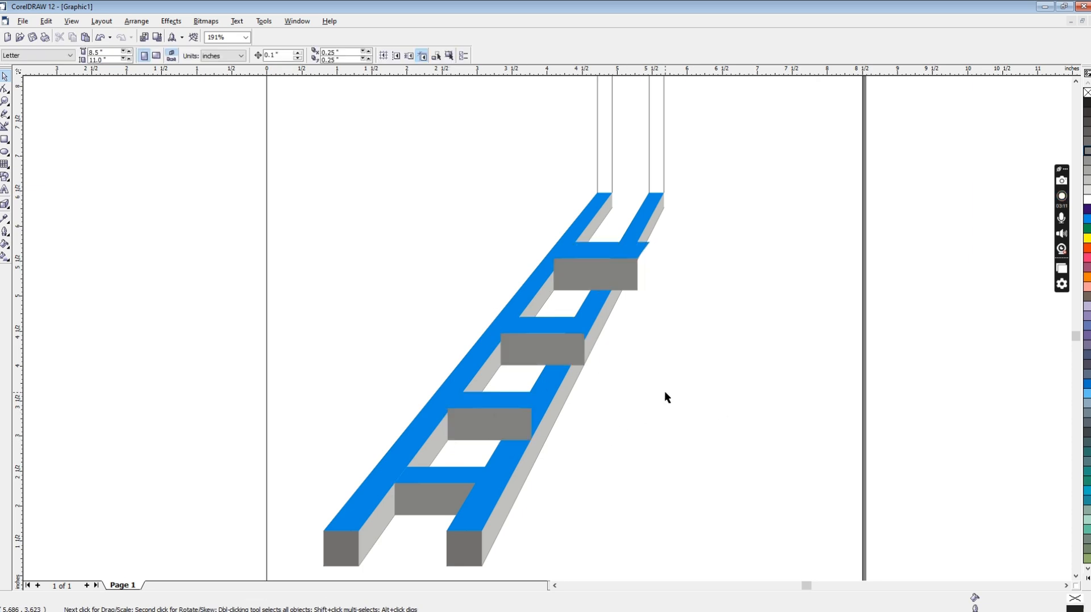
Step: Convert the grey front rectangles of all four crosspieces to curves
{"action": "left_click", "coordinate": [499, 414]}
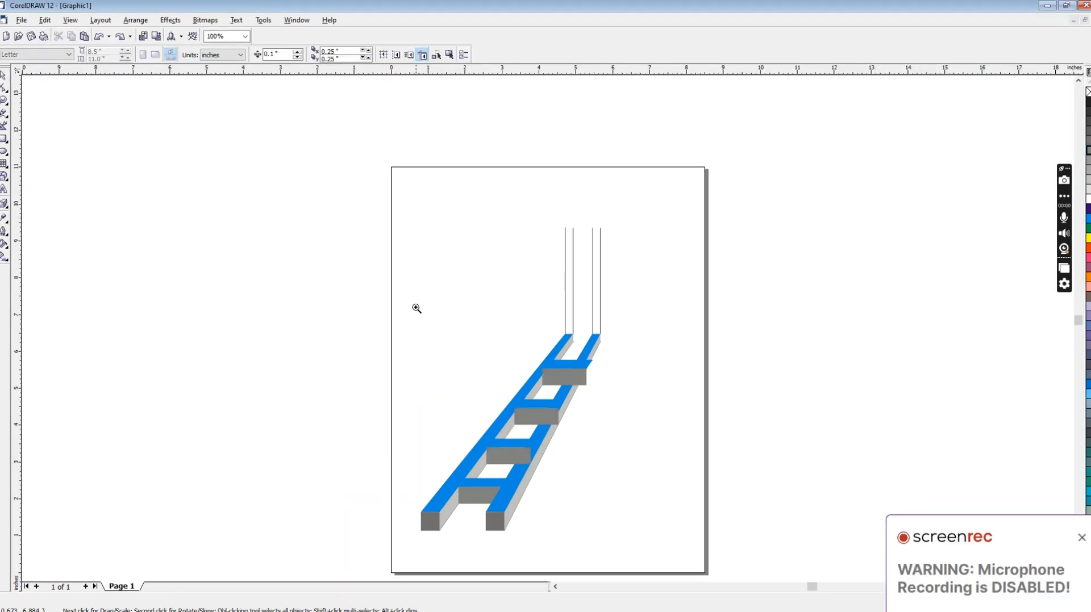
{"action": "left_click_drag", "start_coordinate": [416, 308], "coordinate": [664, 532]}
{"action": "left_click", "coordinate": [415, 503]}
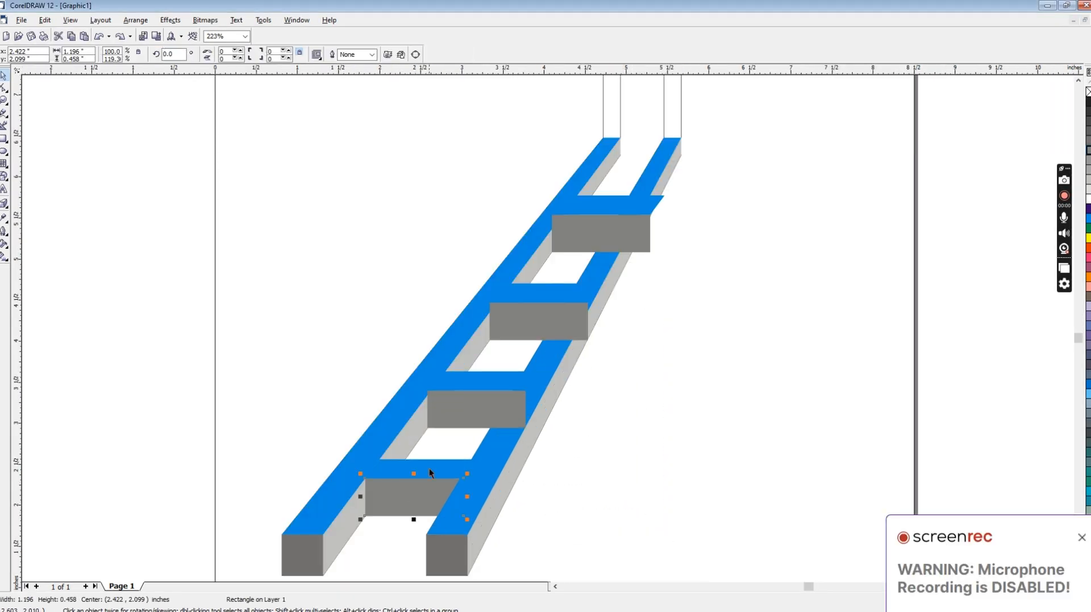
{"action": "left_click", "coordinate": [476, 418], "text": "shift"}
{"action": "left_click", "coordinate": [532, 318], "text": "shift"}
{"action": "left_click", "coordinate": [604, 246], "text": "shift"}
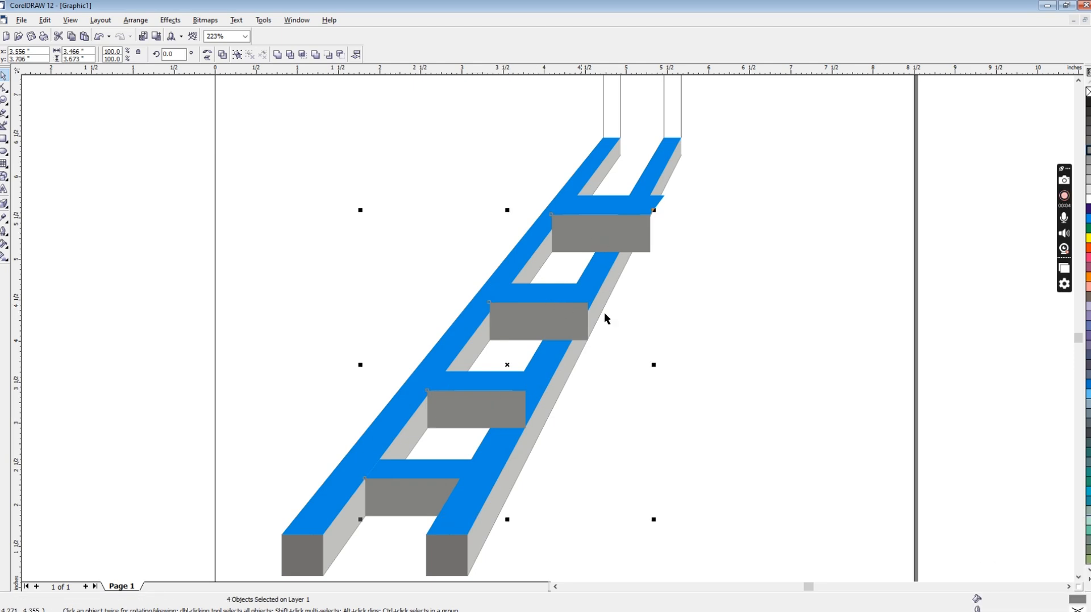
{"action": "left_click", "coordinate": [671, 294]}
Step: Move the two bottom nodes of the lowest crosspiece's grey front up, making it about 0.284 inches high
{"action": "left_click", "coordinate": [425, 498]}
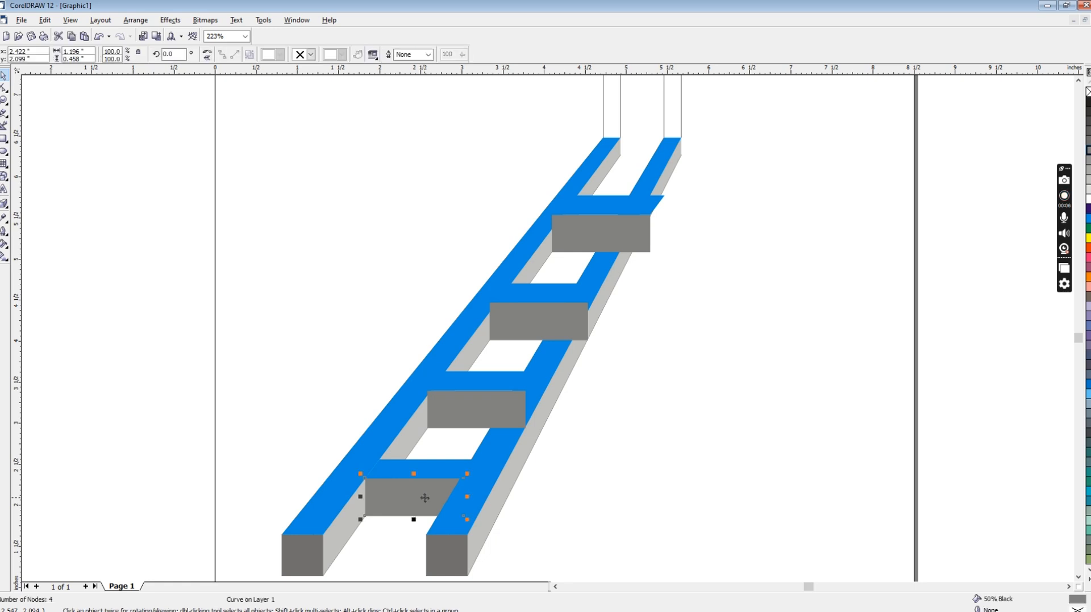
{"action": "key", "text": "F10"}
{"action": "left_click_drag", "start_coordinate": [406, 521], "coordinate": [475, 504]}
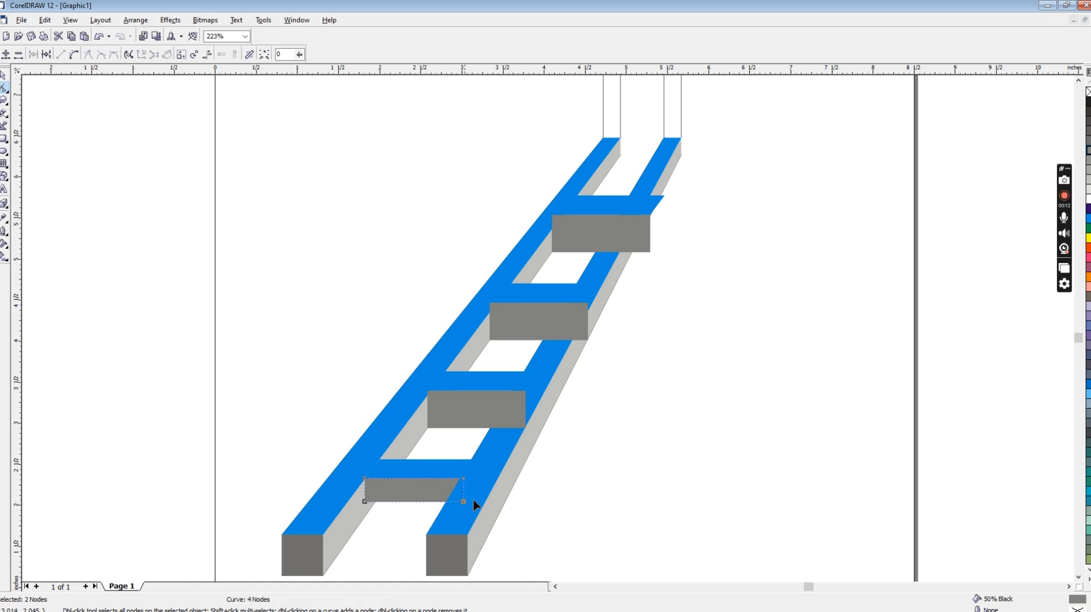
Step: Delete the grey fronts of the three upper crosspieces
{"action": "left_click", "coordinate": [487, 412]}
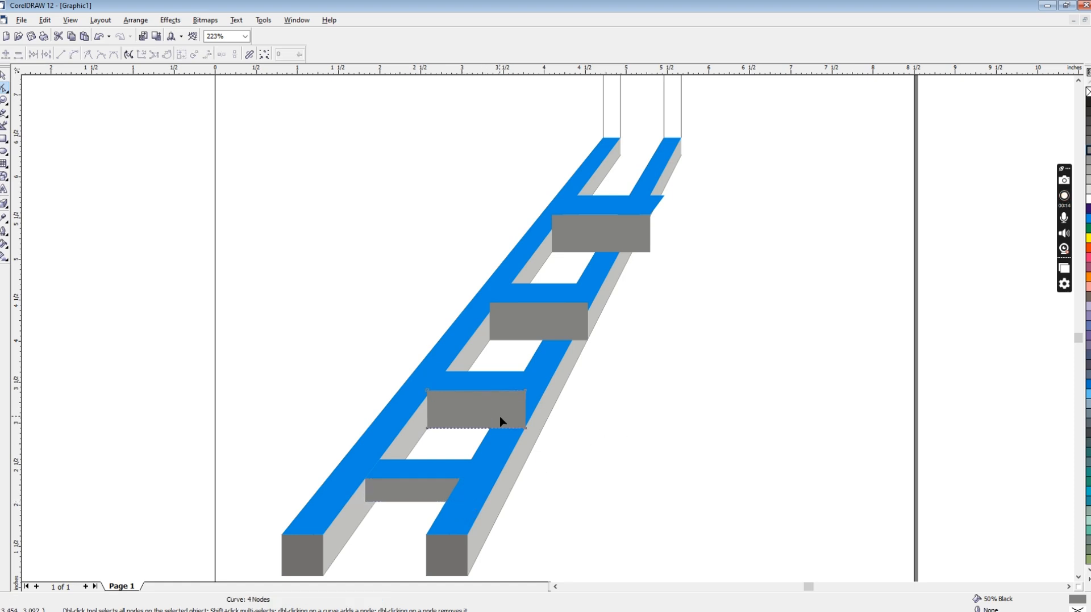
{"action": "key", "text": "space"}
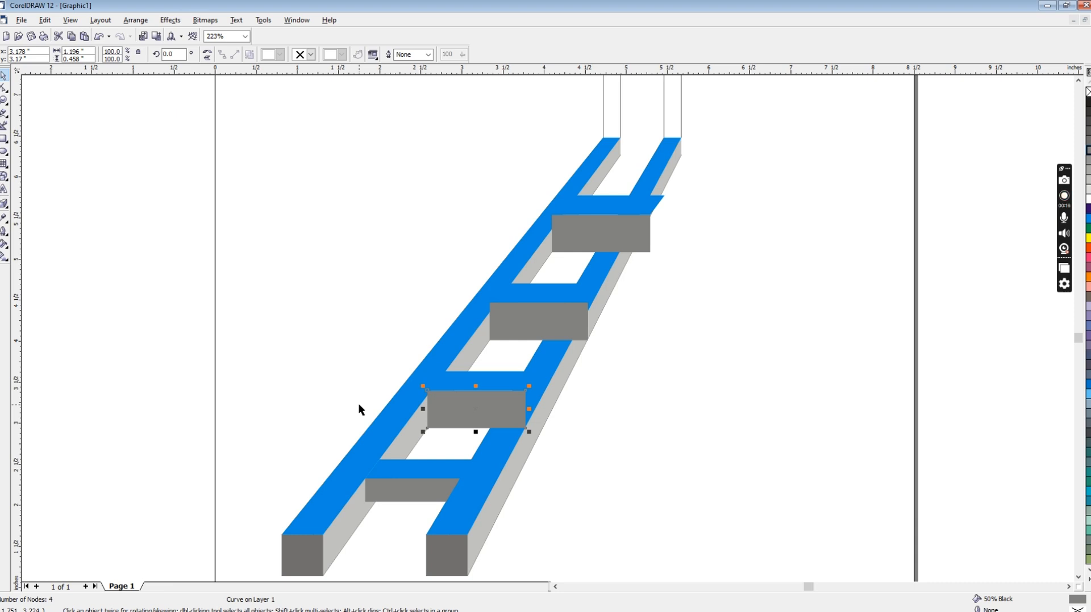
{"action": "key", "text": "space"}
{"action": "key", "text": "space"}
{"action": "key", "text": "Delete"}
{"action": "left_click", "coordinate": [518, 313]}
{"action": "key", "text": "Delete"}
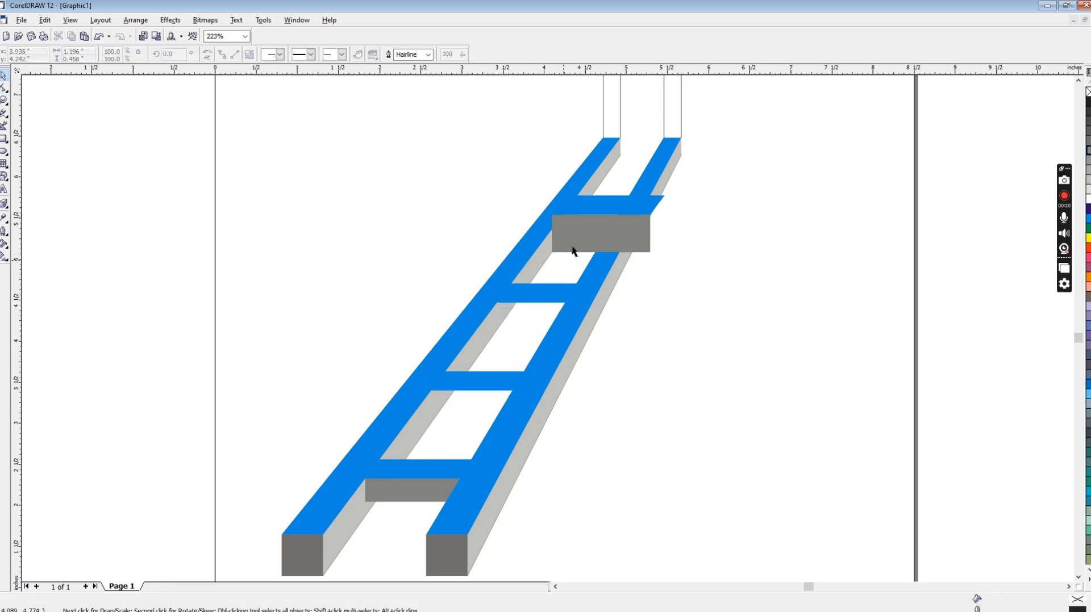
{"action": "left_click", "coordinate": [572, 241]}
{"action": "key", "text": "Delete"}
Step: Duplicate the shortened grey front under the second crosspiece, and repeat the duplication for the two crosspieces above it
{"action": "left_click", "coordinate": [393, 495]}
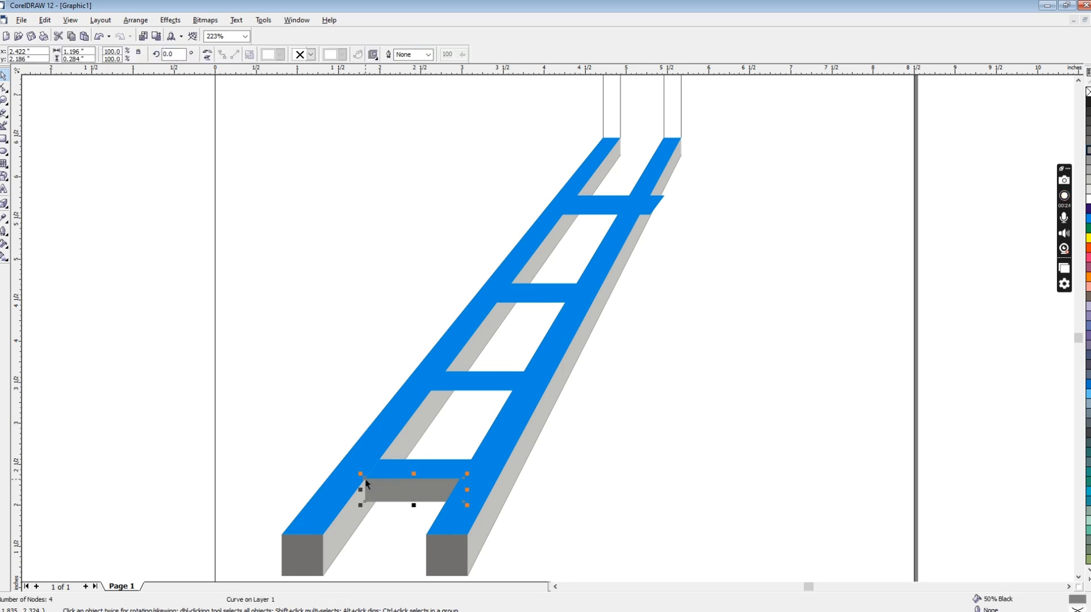
{"action": "left_click_drag", "start_coordinate": [365, 478], "coordinate": [432, 398]}
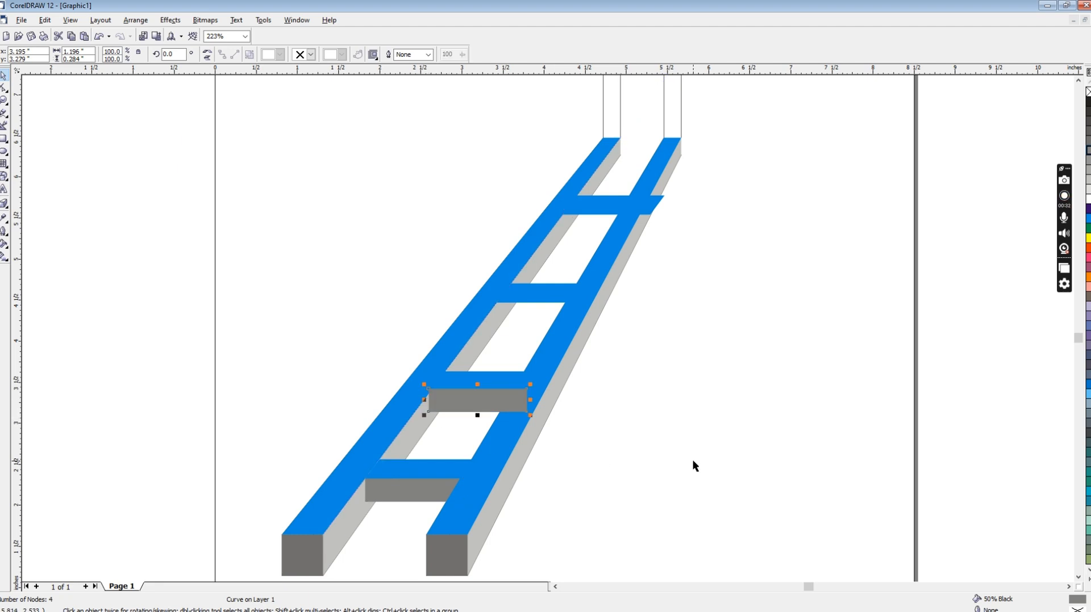
{"action": "key", "text": "ctrl+r"}
{"action": "key", "text": "ctrl+r"}
{"action": "left_click", "coordinate": [610, 325]}
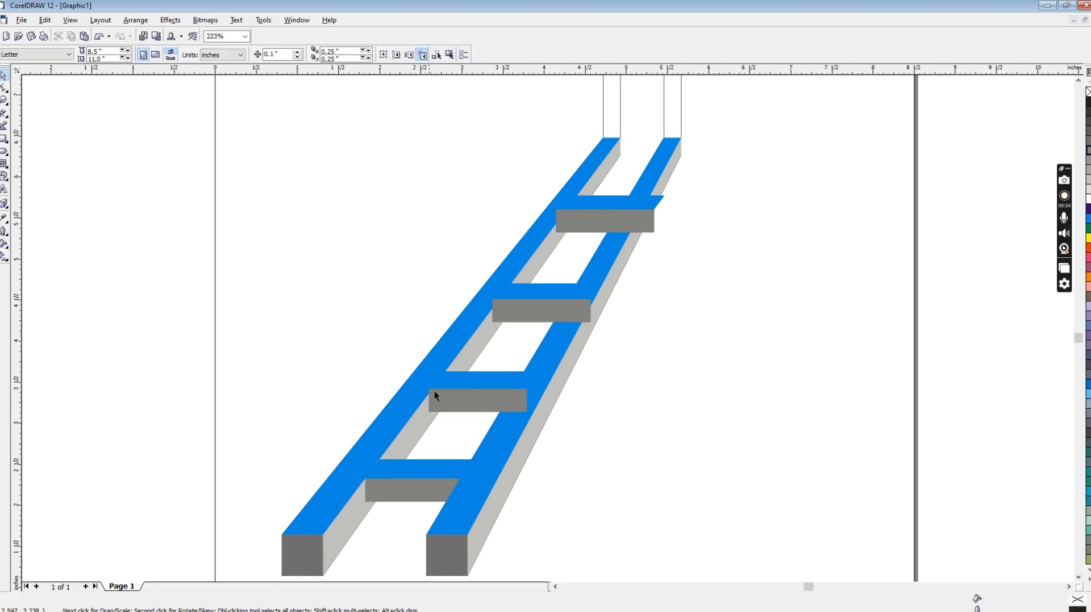
Step: Align the second crosspiece's grey front with the bottom of its blue top and the left beam's inner edge
{"action": "key", "text": "F2"}
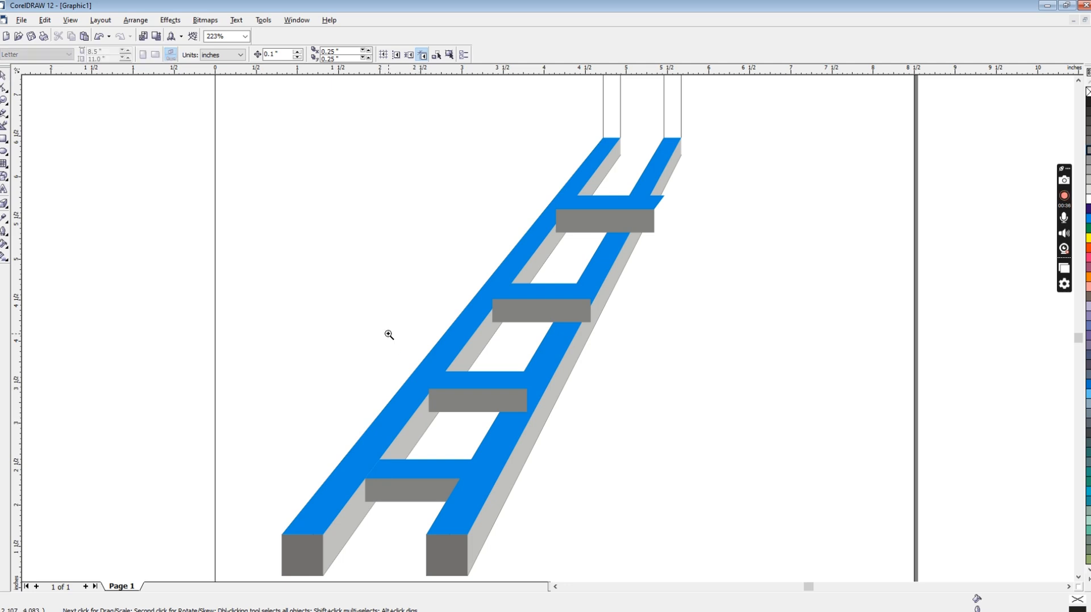
{"action": "left_click_drag", "start_coordinate": [385, 336], "coordinate": [568, 451]}
{"action": "left_click", "coordinate": [342, 341]}
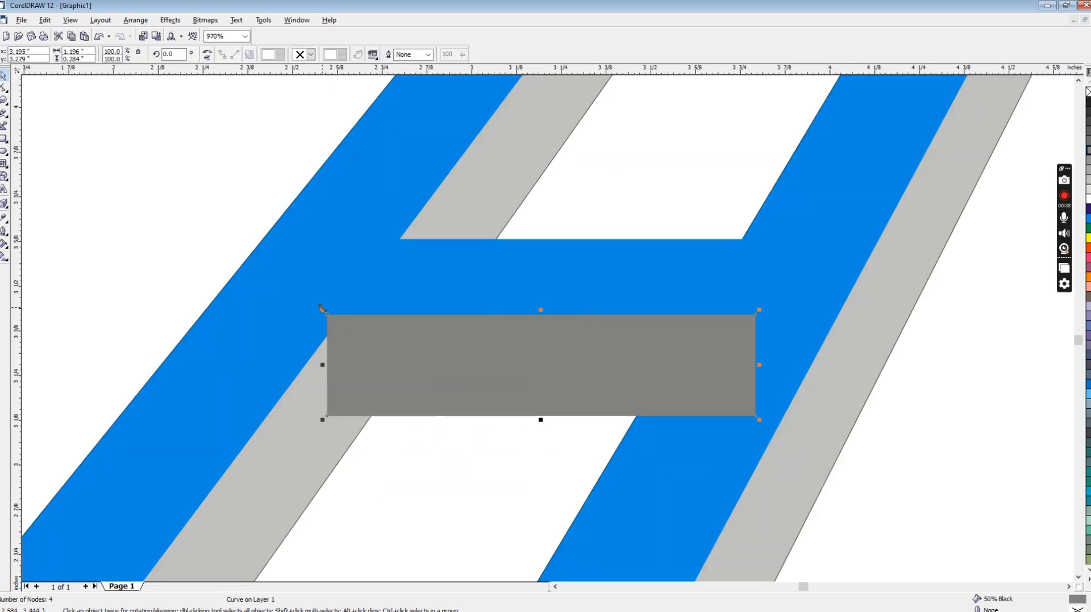
{"action": "mouse_move", "coordinate": [328, 313]}
{"action": "left_mouse_down"}
{"action": "mouse_move", "coordinate": [340, 349]}
{"action": "mouse_move", "coordinate": [341, 329]}
{"action": "left_mouse_up"}
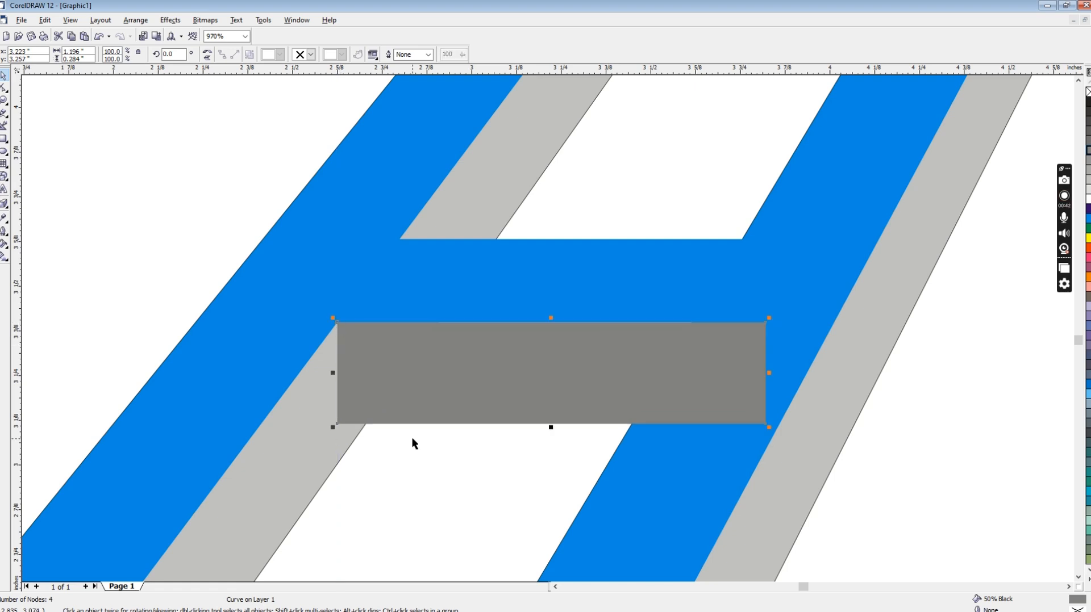
Step: Align the third crosspiece's grey front with its blue top and the left beam's inner edge
{"action": "key", "text": "F3"}
{"action": "key", "text": "F2"}
{"action": "left_click_drag", "start_coordinate": [463, 262], "coordinate": [562, 331]}
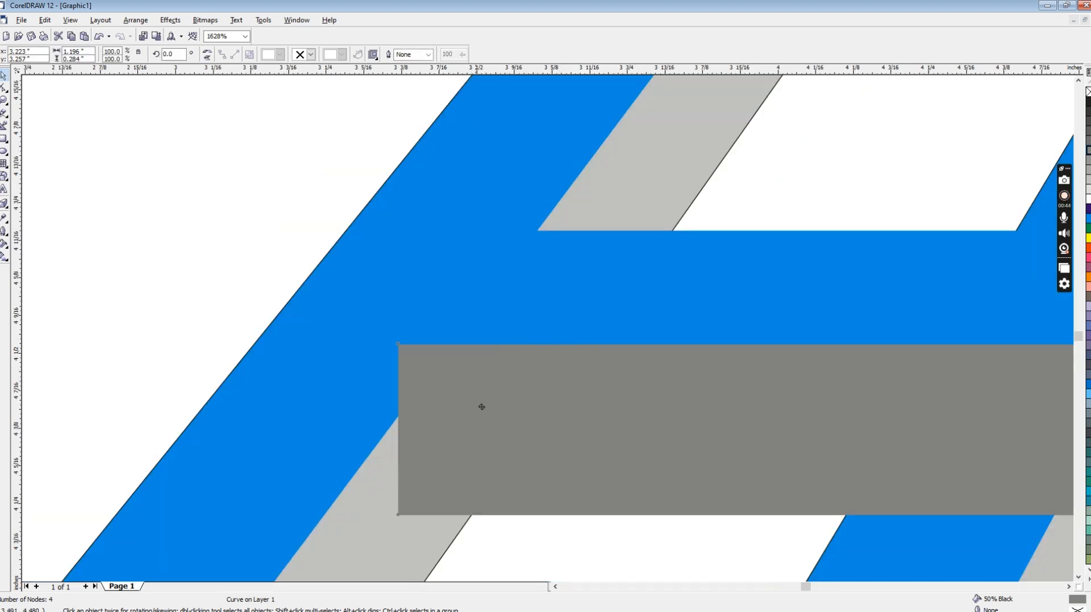
{"action": "left_click_drag", "start_coordinate": [482, 406], "coordinate": [443, 386]}
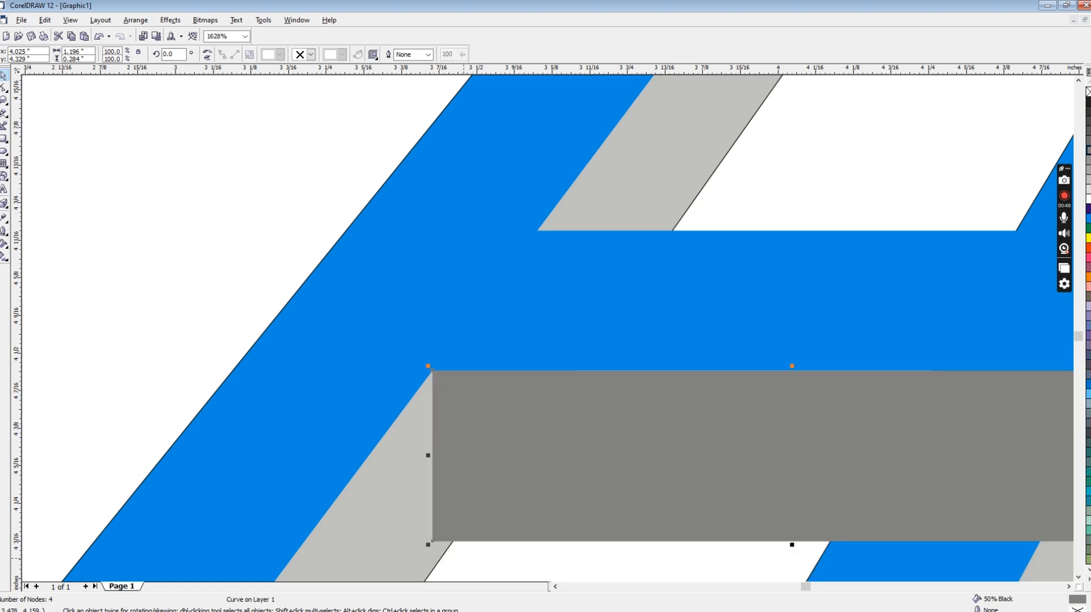
Step: Align the uppermost crosspiece's grey front with its blue top and the left beam's inner edge
{"action": "key", "text": "F3"}
{"action": "key", "text": "F2"}
{"action": "left_click_drag", "start_coordinate": [549, 165], "coordinate": [641, 295]}
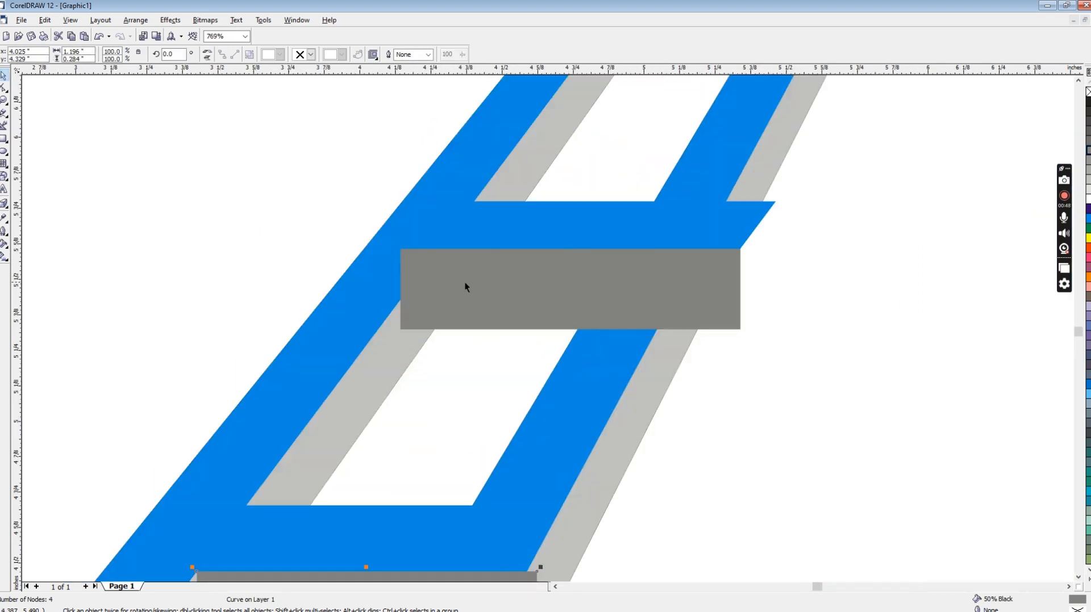
{"action": "left_click", "coordinate": [574, 220]}
{"action": "left_click_drag", "start_coordinate": [404, 248], "coordinate": [425, 268]}
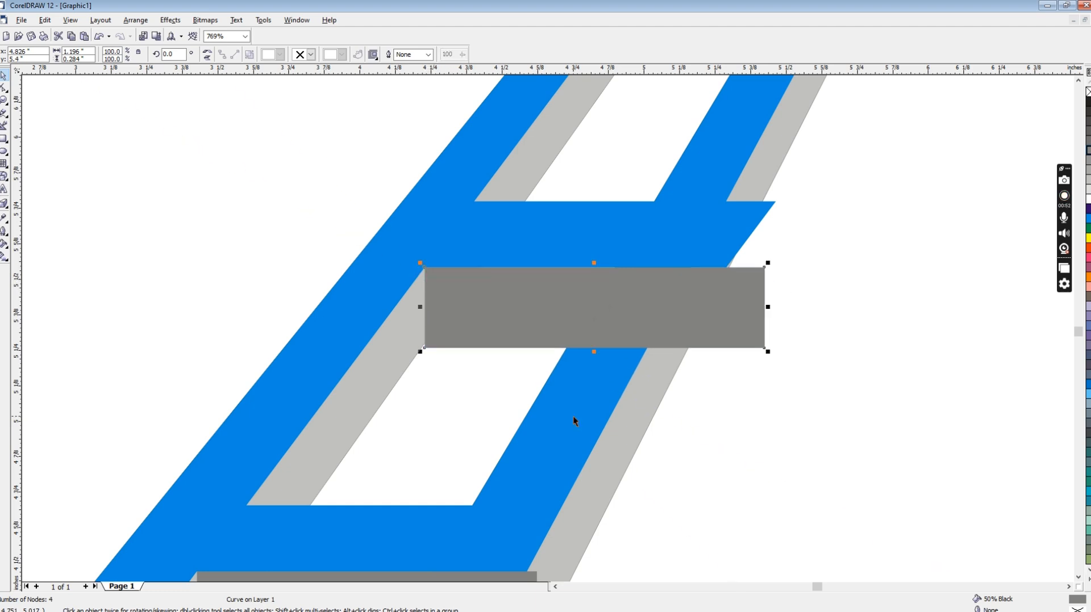
{"action": "key", "text": "F3"}
{"action": "key", "text": "F2"}
{"action": "left_click_drag", "start_coordinate": [540, 178], "coordinate": [636, 272]}
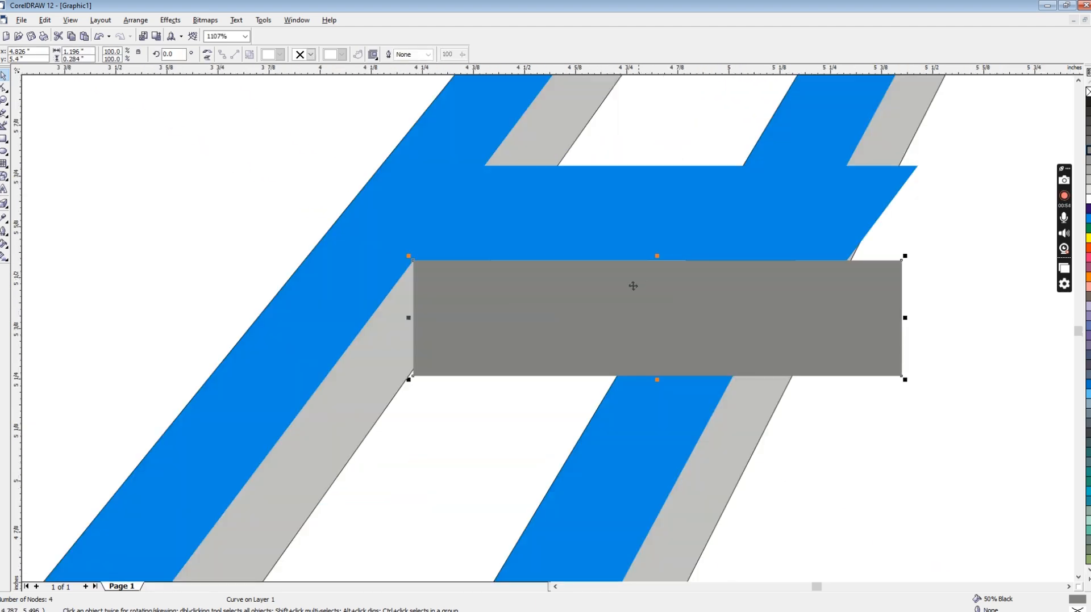
{"action": "key", "text": "F3"}
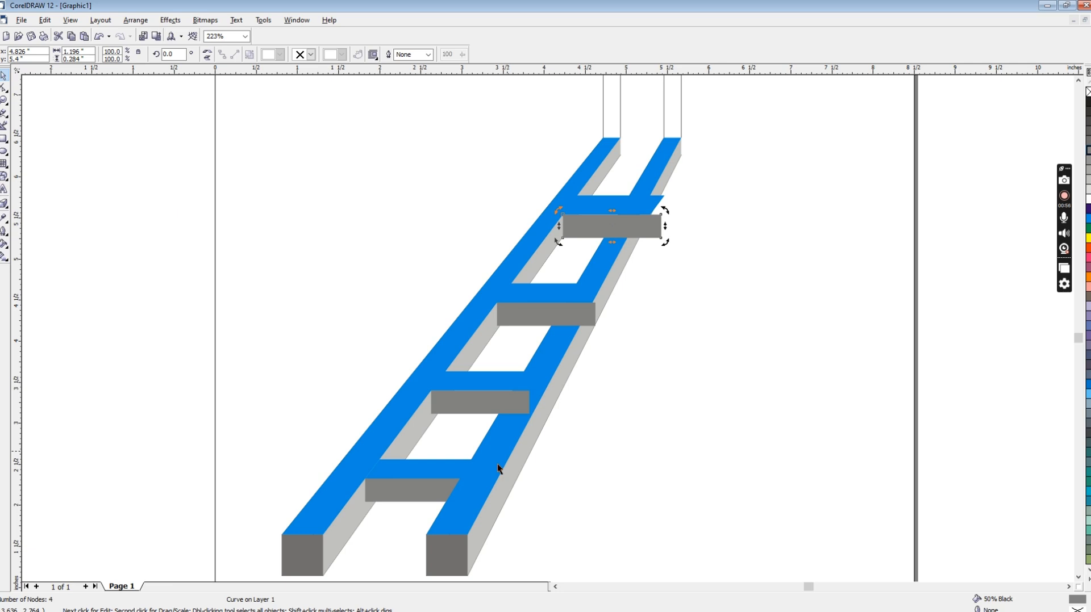
Step: Reduce the grey fronts of the three upper crosspieces to about 0.197 inches high, keeping their top edges in place
{"action": "left_click", "coordinate": [458, 410]}
{"action": "left_click_drag", "start_coordinate": [481, 416], "coordinate": [482, 409]}
{"action": "left_click", "coordinate": [543, 325]}
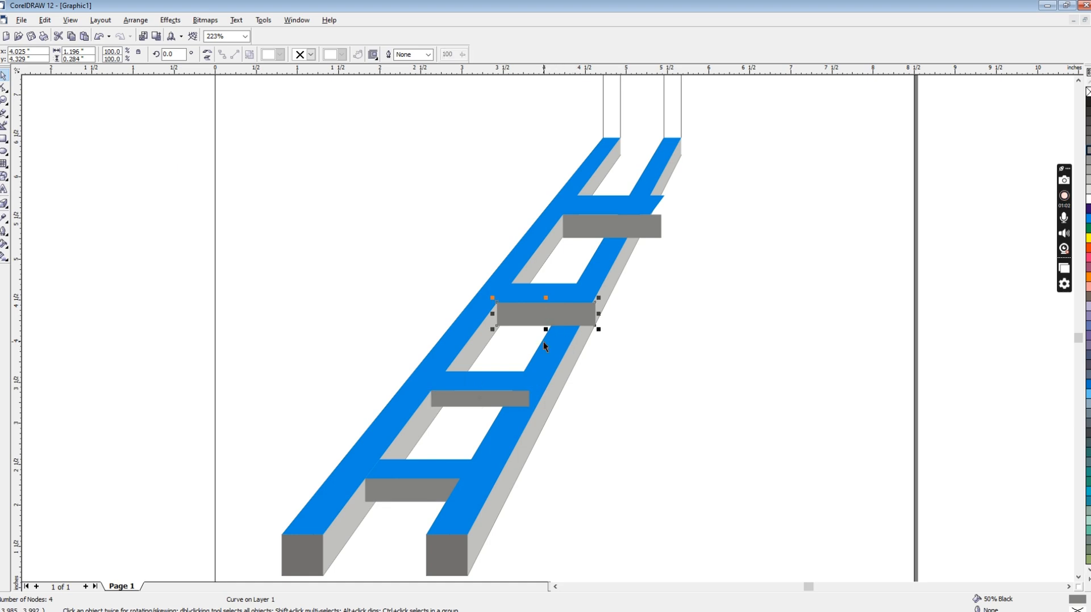
{"action": "key", "text": "ctrl+r"}
{"action": "left_click", "coordinate": [593, 226]}
{"action": "key", "text": "ctrl+r"}
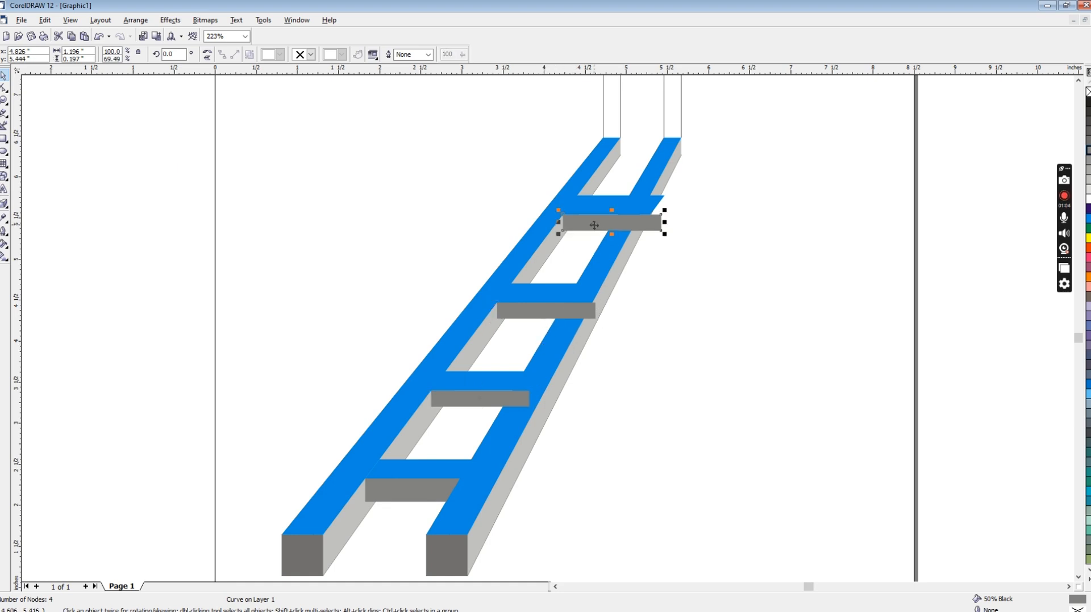
Step: Repeat the height reduction on the uppermost and third crosspieces' grey fronts, making them about 0.137 inches high
{"action": "key", "text": "ctrl+r"}
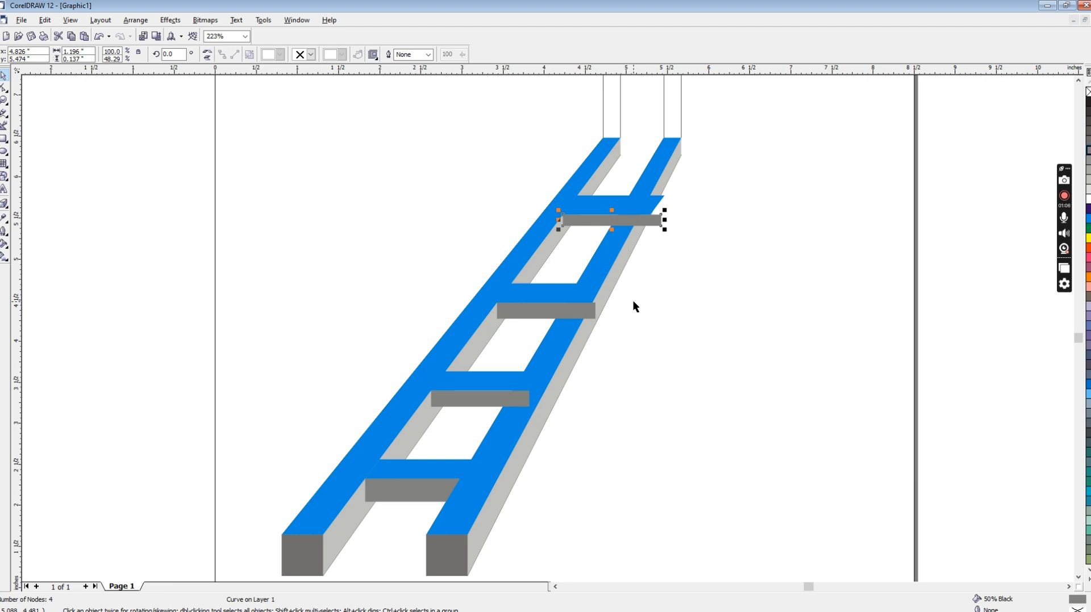
{"action": "left_click", "coordinate": [635, 307]}
{"action": "left_click", "coordinate": [534, 312]}
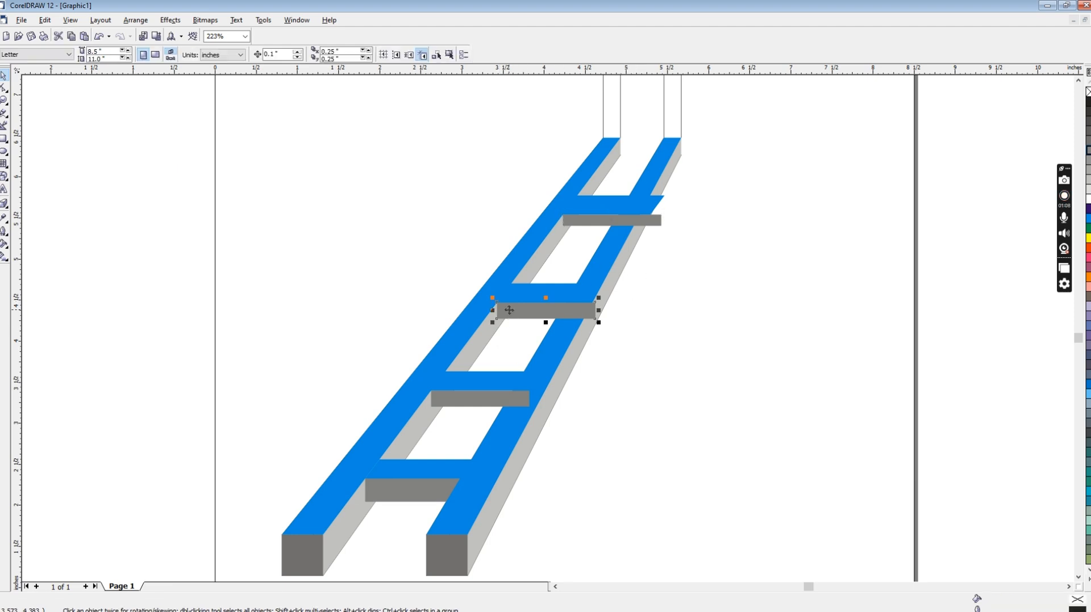
{"action": "key", "text": "ctrl+r"}
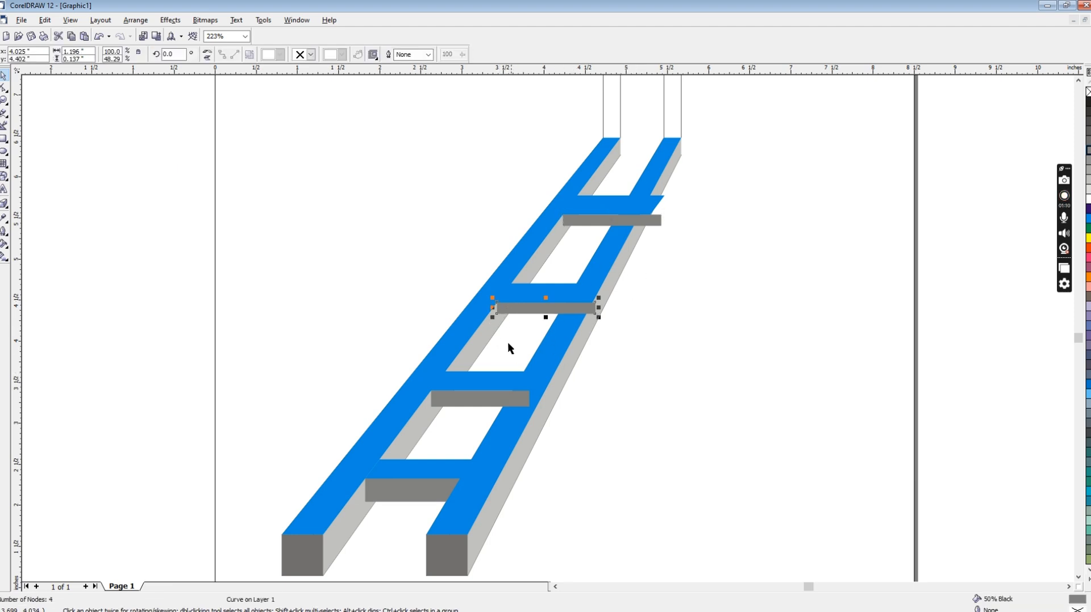
{"action": "left_click", "coordinate": [500, 347]}
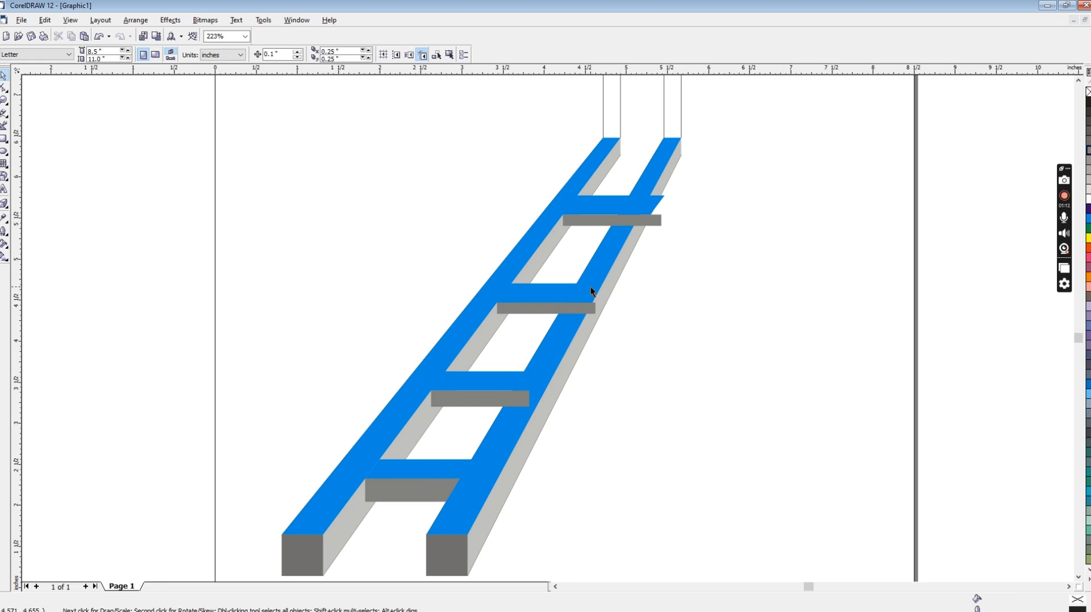
Step: Lower the back edges of the second and third crosspieces' blue tops by the same proportion, keeping their front edges in place
{"action": "left_click", "coordinate": [469, 381]}
{"action": "left_click_drag", "start_coordinate": [484, 368], "coordinate": [483, 372]}
{"action": "left_click", "coordinate": [537, 290]}
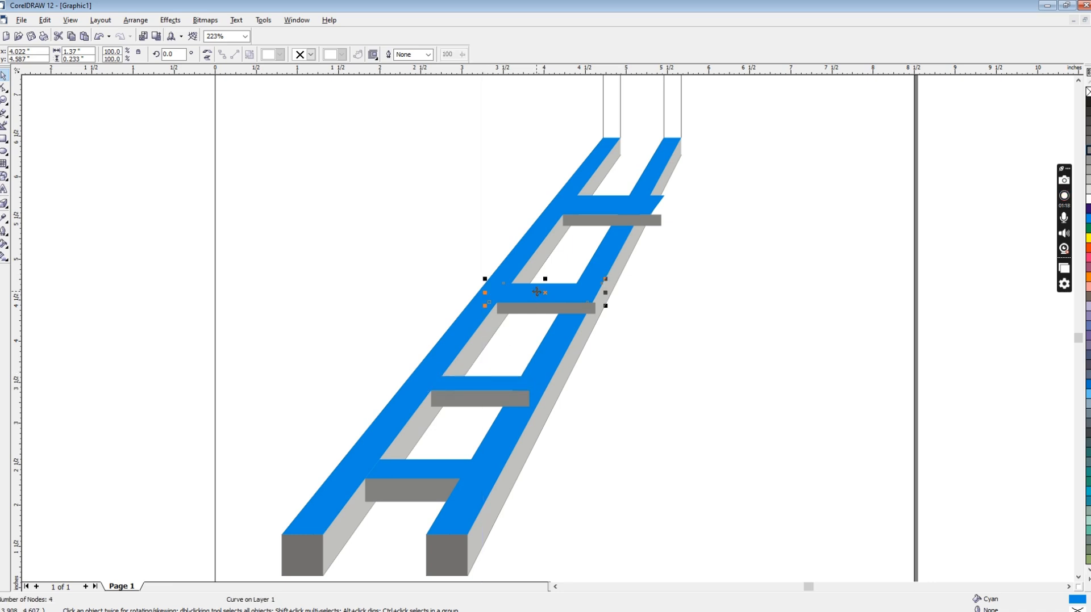
{"action": "key", "text": "ctrl+r"}
Step: Reduce the uppermost crosspiece's blue top to about 0.097 inches high and the third one's to about 0.13 inches, keeping their front edges in place
{"action": "left_click", "coordinate": [643, 207]}
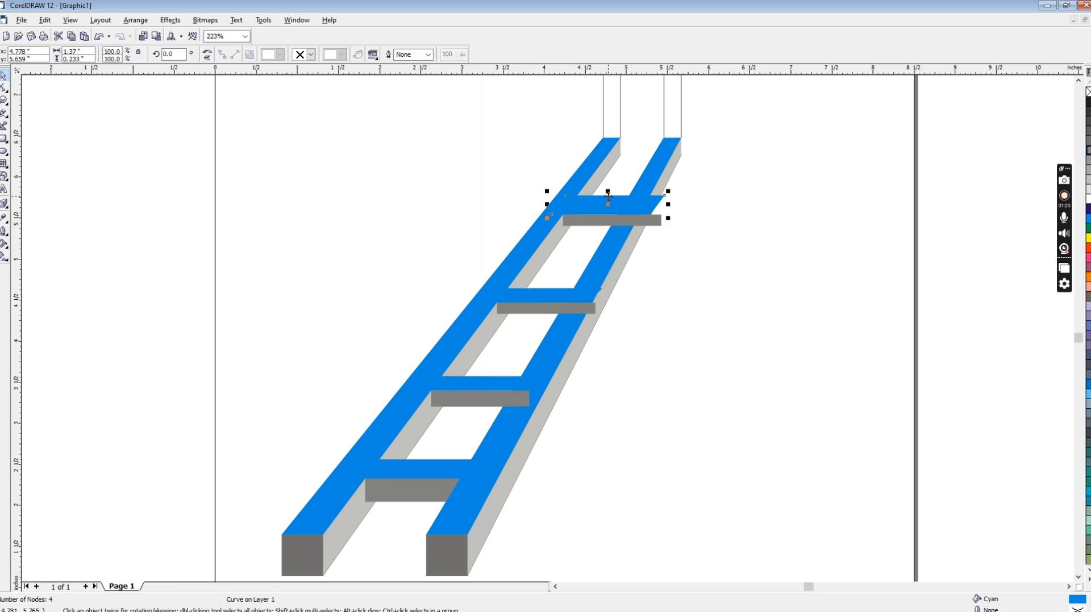
{"action": "key", "text": "ctrl+r"}
{"action": "key", "text": "ctrl+r"}
{"action": "left_click", "coordinate": [567, 292]}
{"action": "key", "text": "ctrl+r"}
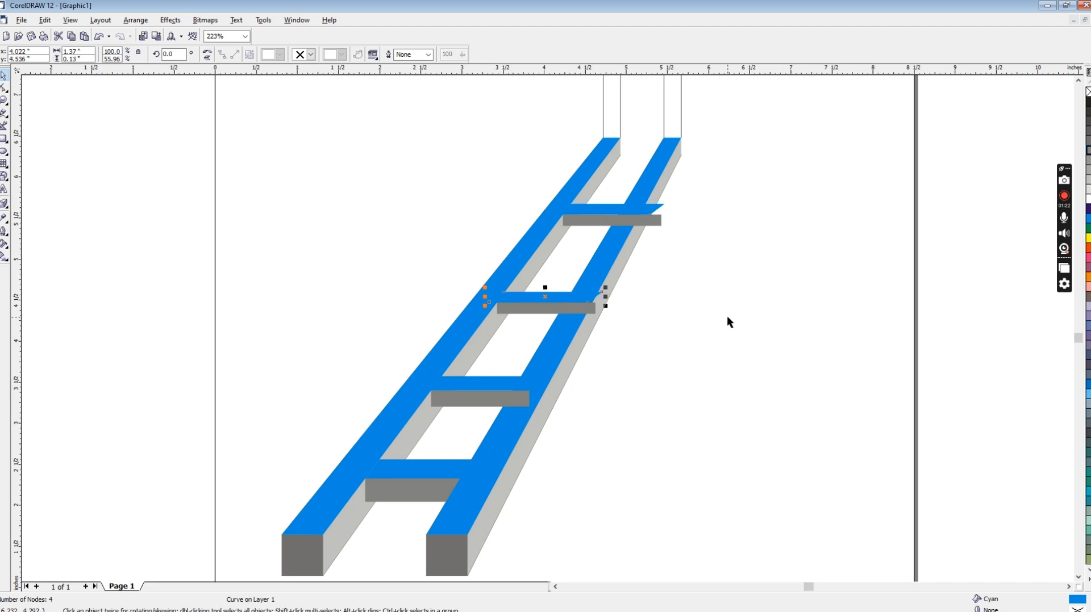
{"action": "left_click", "coordinate": [715, 318]}
{"action": "left_click", "coordinate": [606, 210]}
{"action": "left_click", "coordinate": [710, 300]}
Step: Shorten the second crosspiece's grey front and blue top from the right so both end within the right beam
{"action": "key", "text": "z"}
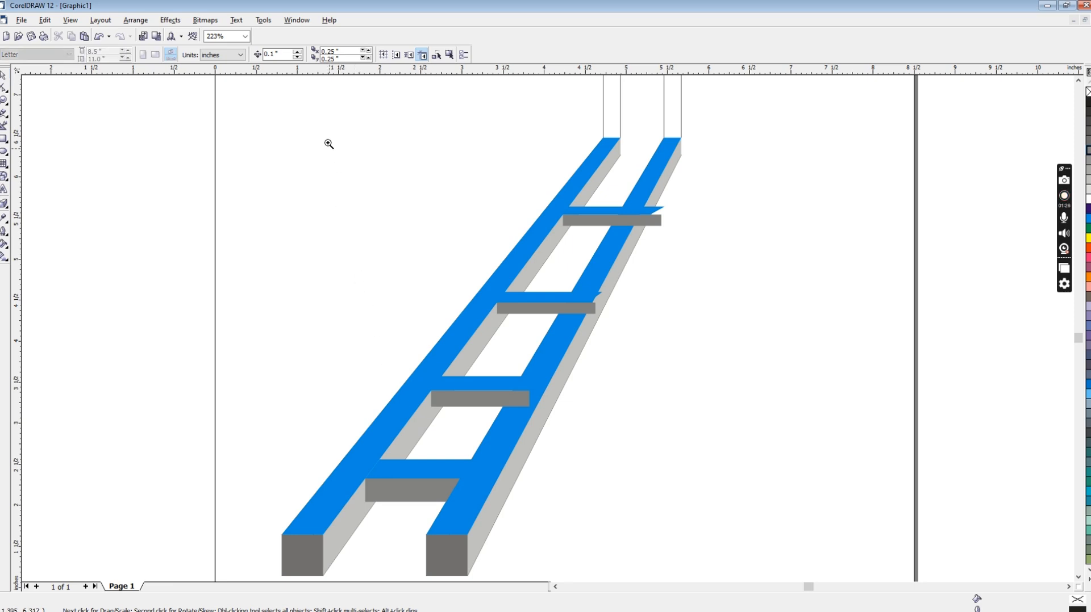
{"action": "left_click_drag", "start_coordinate": [328, 144], "coordinate": [708, 552]}
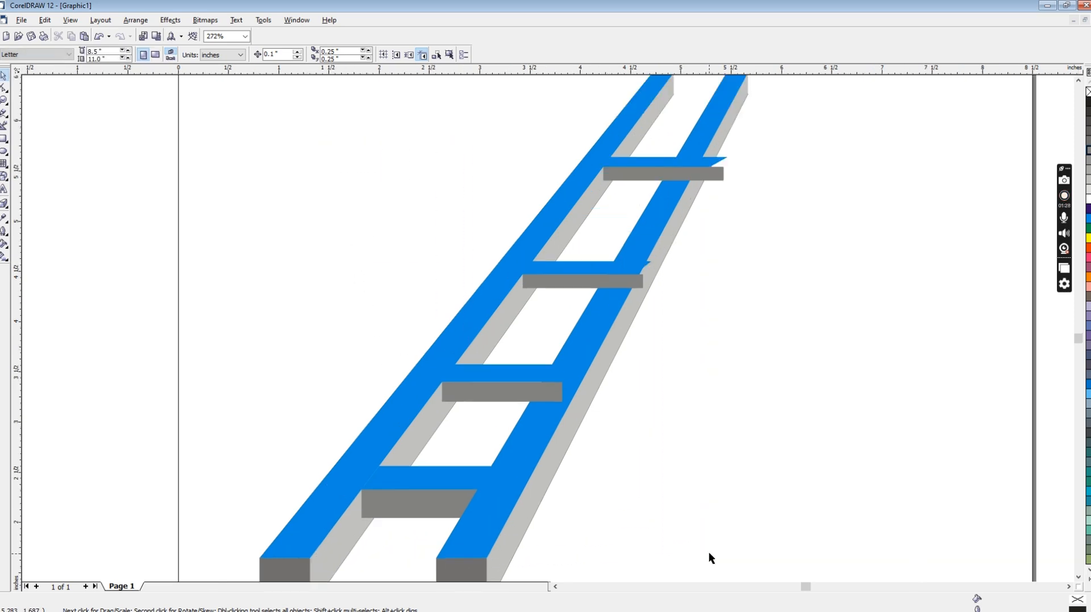
{"action": "left_click", "coordinate": [441, 509]}
{"action": "left_click", "coordinate": [523, 392]}
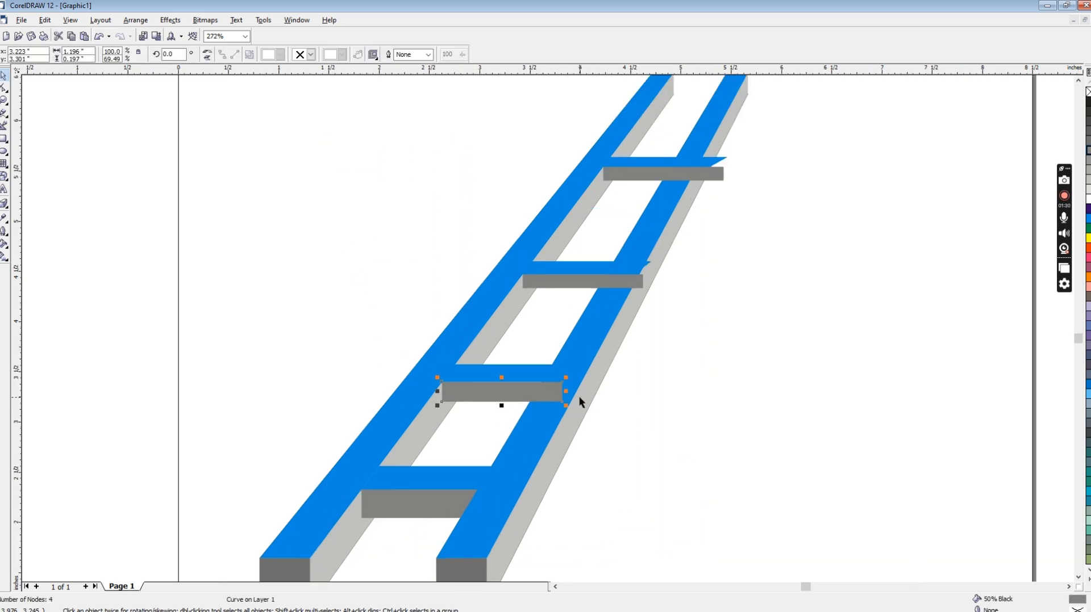
{"action": "mouse_move", "coordinate": [566, 391]}
{"action": "left_mouse_down"}
{"action": "mouse_move", "coordinate": [548, 392]}
{"action": "mouse_move", "coordinate": [566, 372]}
{"action": "left_mouse_up"}
{"action": "left_click", "coordinate": [550, 375]}
Step: Shorten the third and uppermost crosspieces from the right to end within the right beam, with blue tops about 1.151 and 1.088 inches wide
{"action": "left_click", "coordinate": [625, 282]}
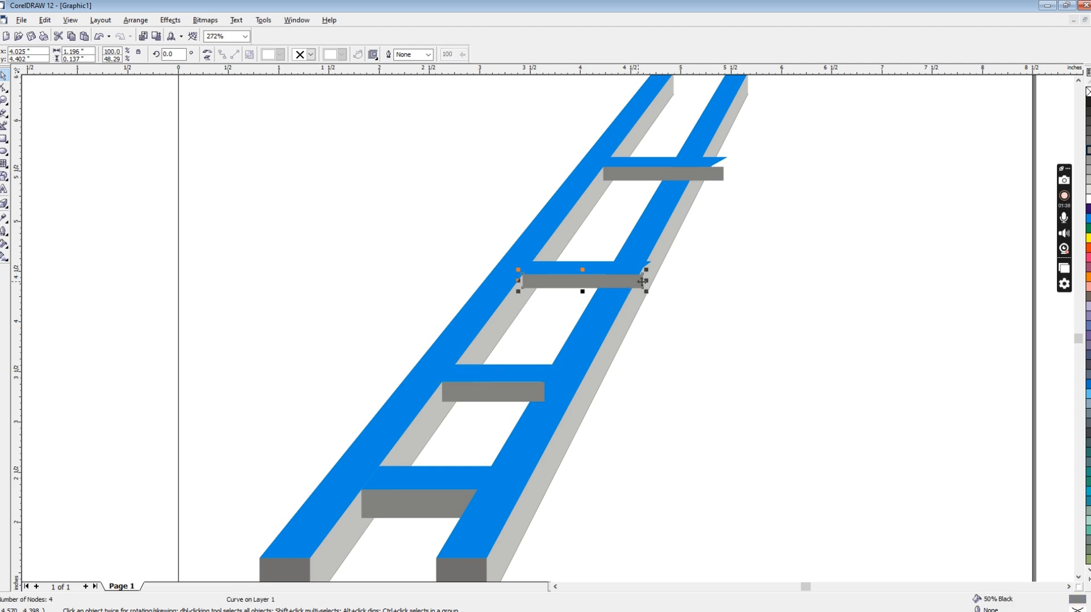
{"action": "mouse_move", "coordinate": [645, 281]}
{"action": "left_mouse_down"}
{"action": "mouse_move", "coordinate": [621, 282]}
{"action": "mouse_move", "coordinate": [631, 266]}
{"action": "left_mouse_up"}
{"action": "left_click", "coordinate": [625, 263]}
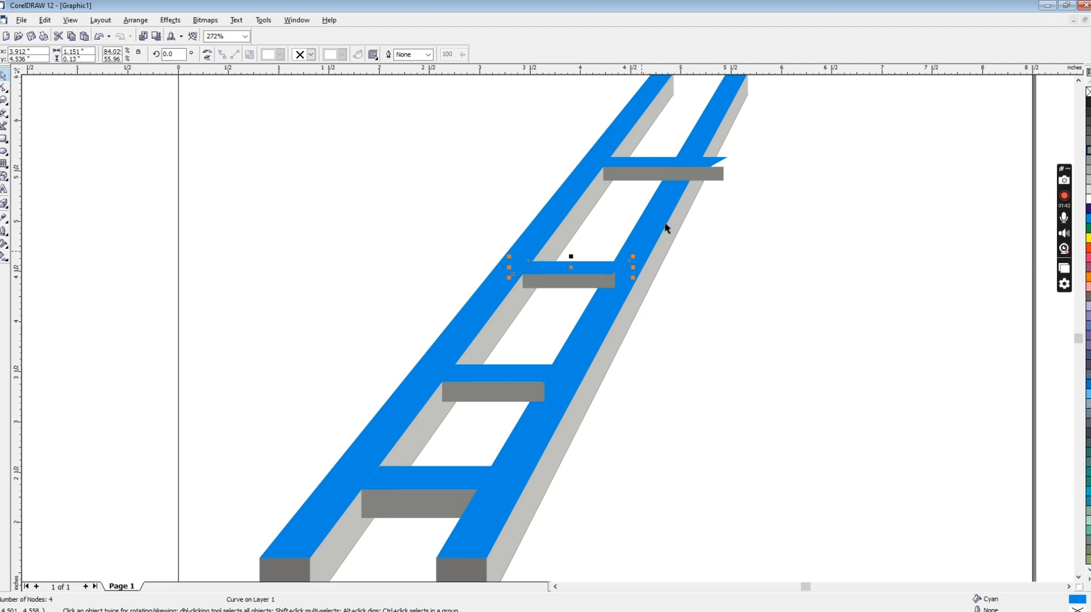
{"action": "left_click", "coordinate": [670, 175]}
{"action": "left_click_drag", "start_coordinate": [727, 176], "coordinate": [700, 162]}
{"action": "left_click", "coordinate": [687, 163]}
{"action": "left_click", "coordinate": [726, 228]}
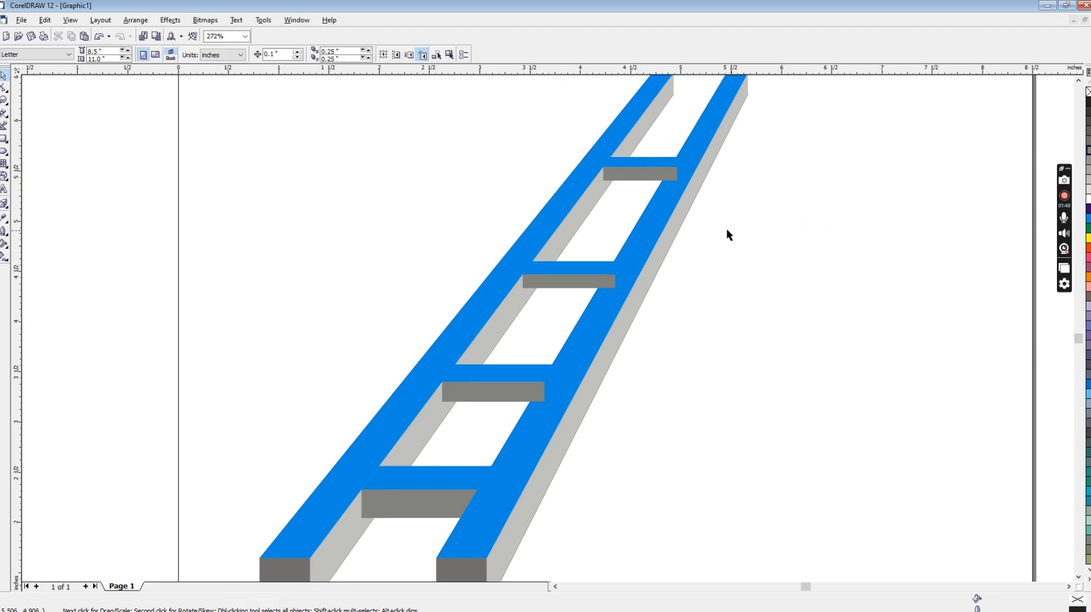
Step: Bring the right beam's group in front of the crosspieces so it covers their overlapping grey ends
{"action": "left_click", "coordinate": [687, 163]}
{"action": "left_click", "coordinate": [707, 129]}
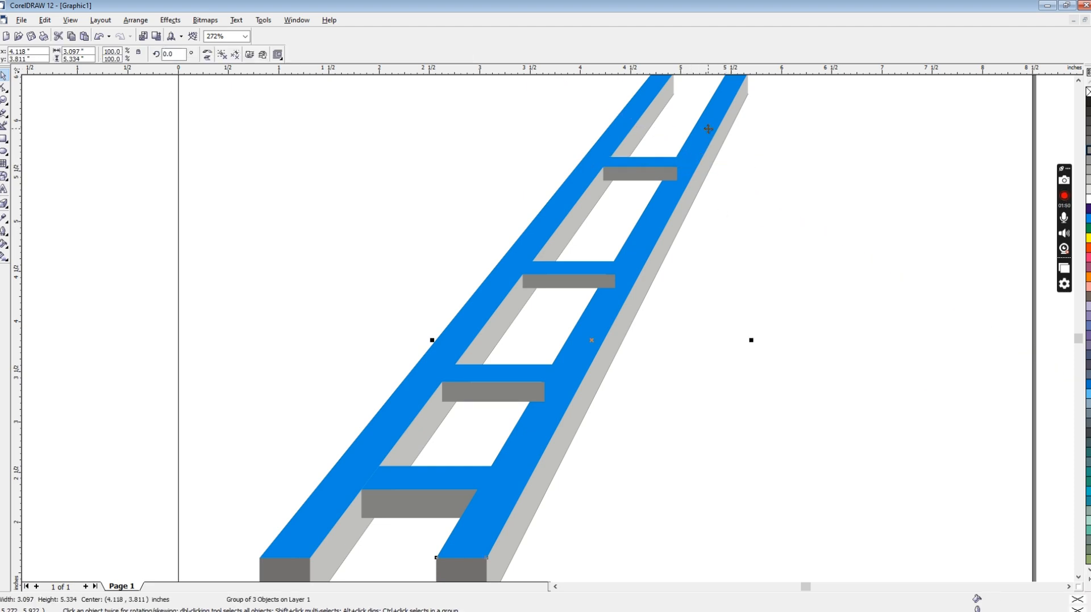
{"action": "left_click", "coordinate": [772, 285]}
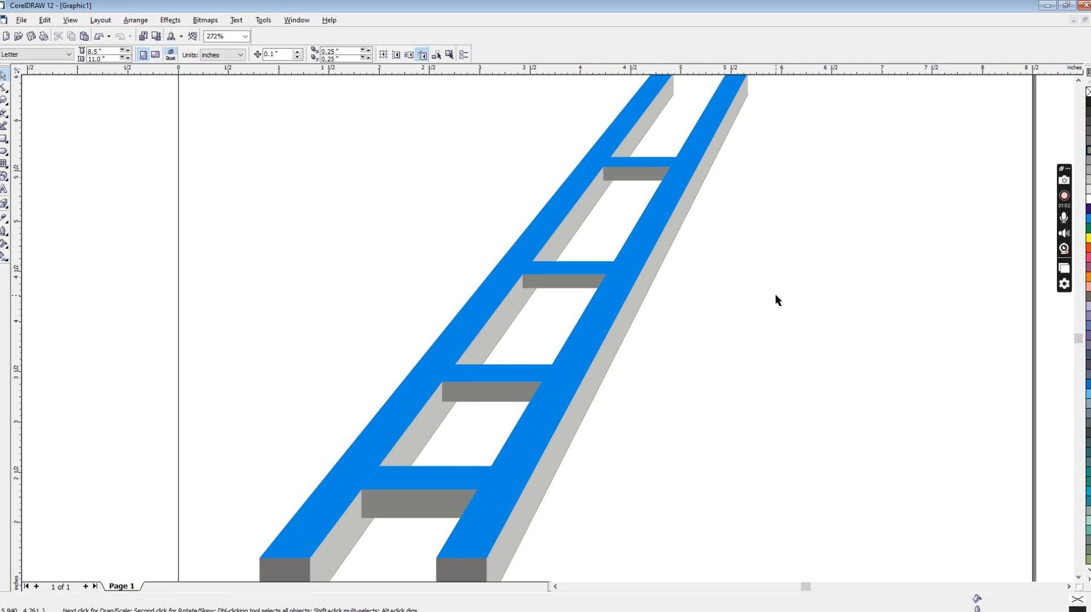
Step: Move the uppermost crosspiece's blue top and grey front together down along the beams, to about x 4.466, y 5.237 inches
{"action": "scroll", "coordinate": [761, 294], "scroll_direction": "down", "scroll_amount": 1}
{"action": "scroll", "coordinate": [620, 392], "scroll_direction": "down", "scroll_amount": 4}
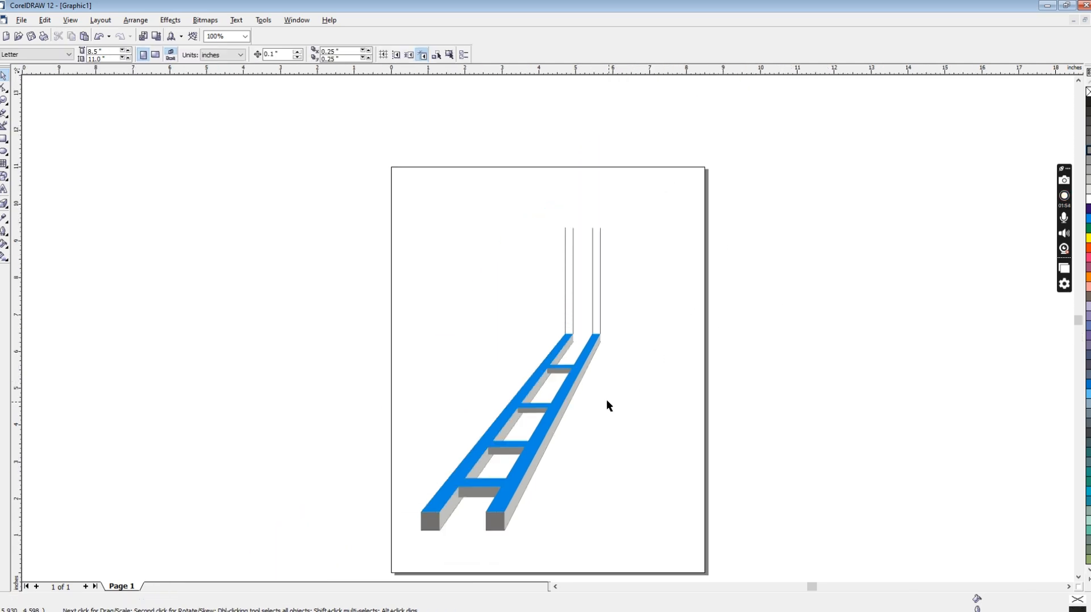
{"action": "key", "text": "F2"}
{"action": "left_click_drag", "start_coordinate": [483, 314], "coordinate": [668, 465]}
{"action": "left_click_drag", "start_coordinate": [386, 210], "coordinate": [639, 295]}
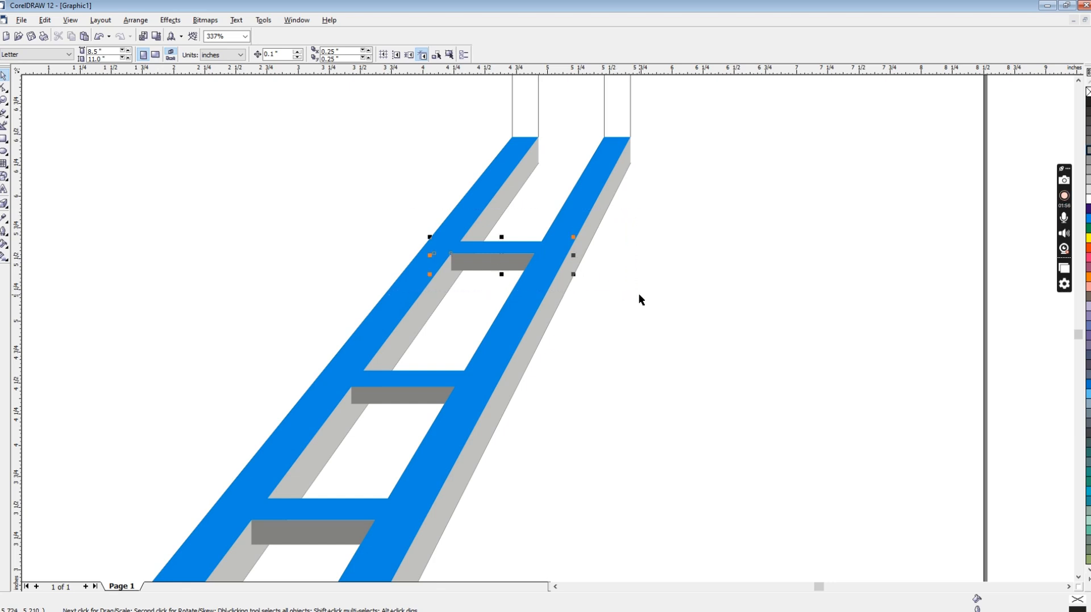
{"action": "left_click_drag", "start_coordinate": [502, 257], "coordinate": [486, 288]}
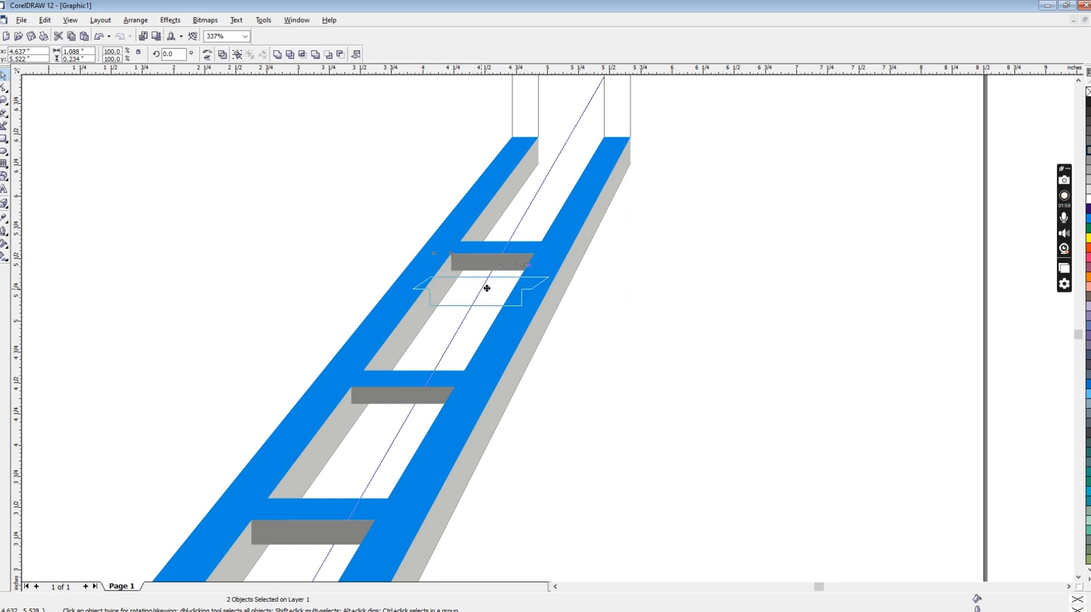
{"action": "left_click", "coordinate": [654, 319]}
Step: Align the moved crosspiece's grey front with its blue top and the left beam's inner edge
{"action": "left_click", "coordinate": [453, 284]}
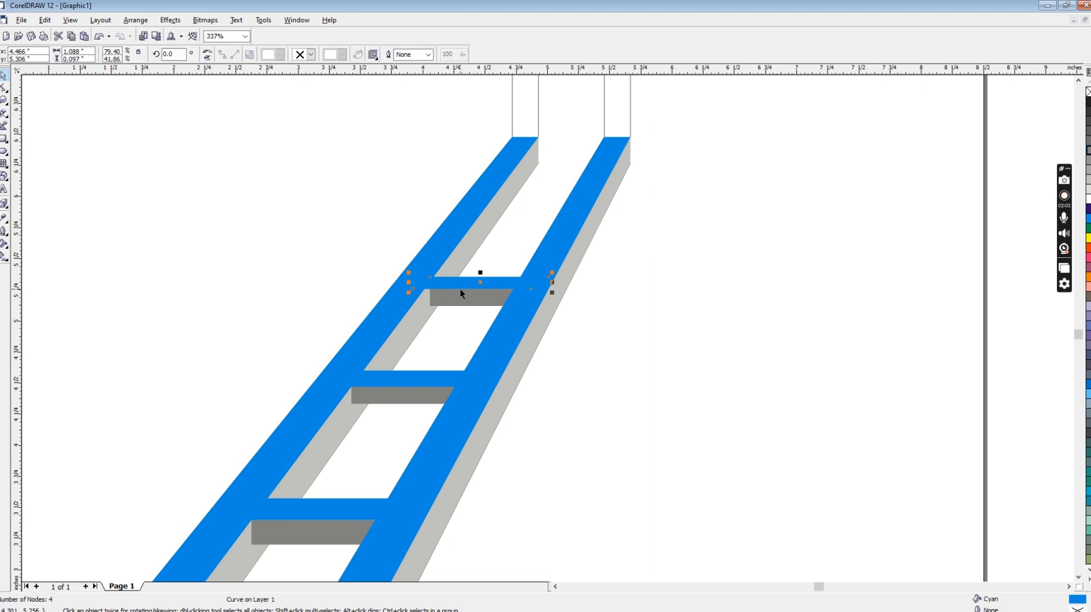
{"action": "left_click", "coordinate": [458, 298]}
{"action": "key", "text": "F2"}
{"action": "left_click_drag", "start_coordinate": [393, 248], "coordinate": [502, 340]}
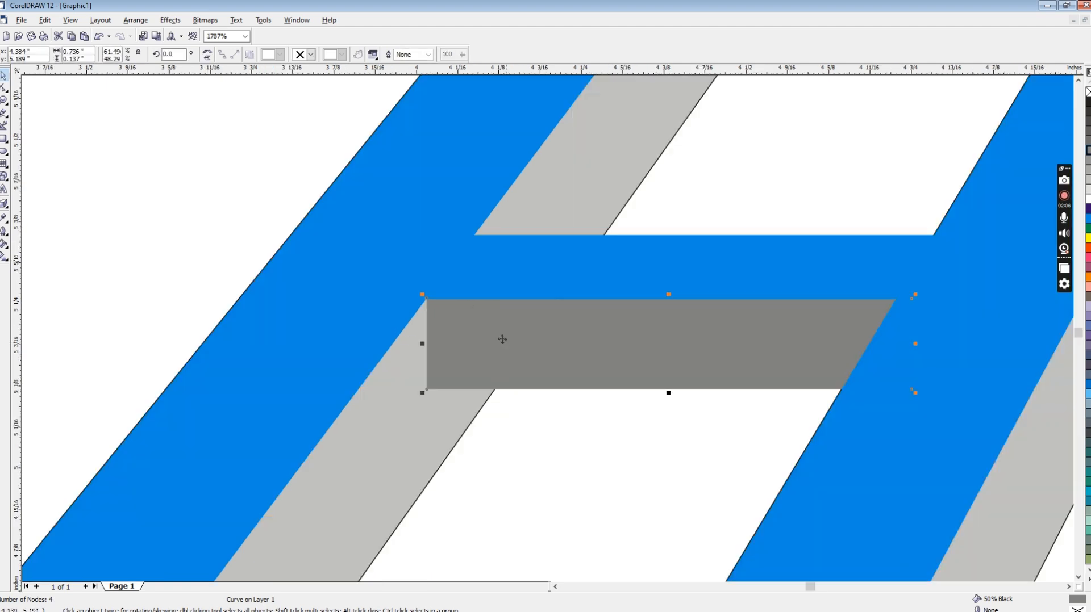
{"action": "key", "text": "F3"}
{"action": "left_click", "coordinate": [442, 342]}
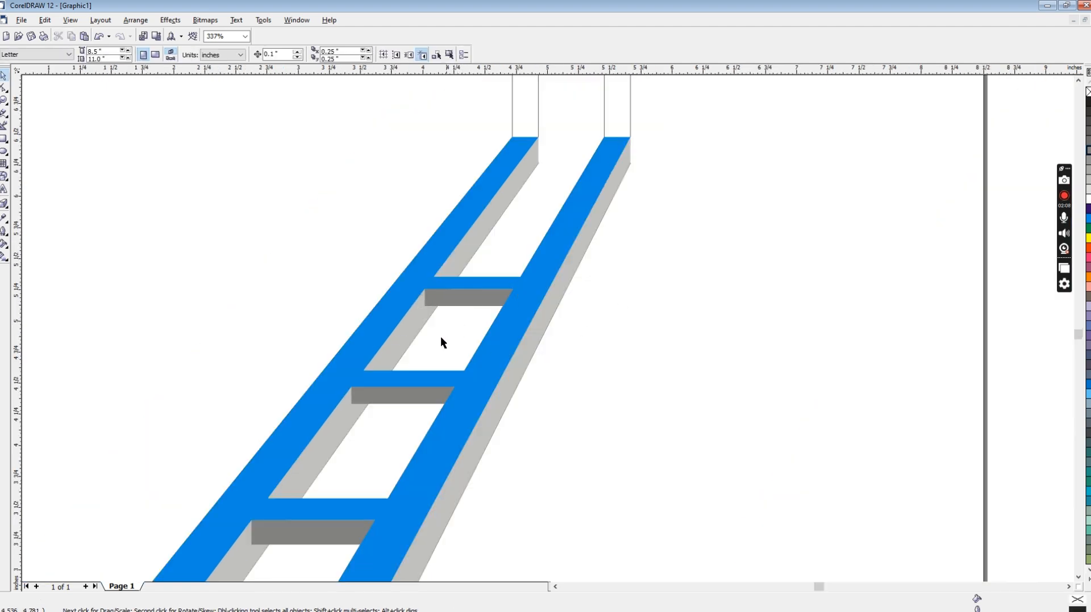
Step: Copy the uppermost crosspiece farther up between the beams, centred at about x 4.925, y 5.89 inches
{"action": "left_click_drag", "start_coordinate": [380, 248], "coordinate": [562, 322]}
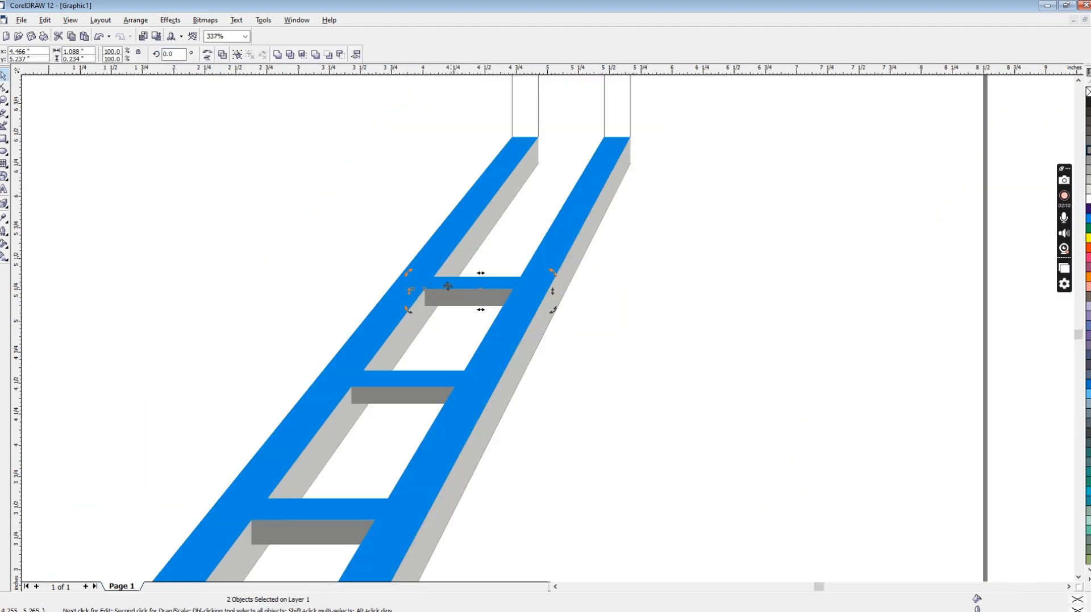
{"action": "left_click_drag", "start_coordinate": [431, 282], "coordinate": [489, 196]}
{"action": "right_click", "coordinate": [488, 196]}
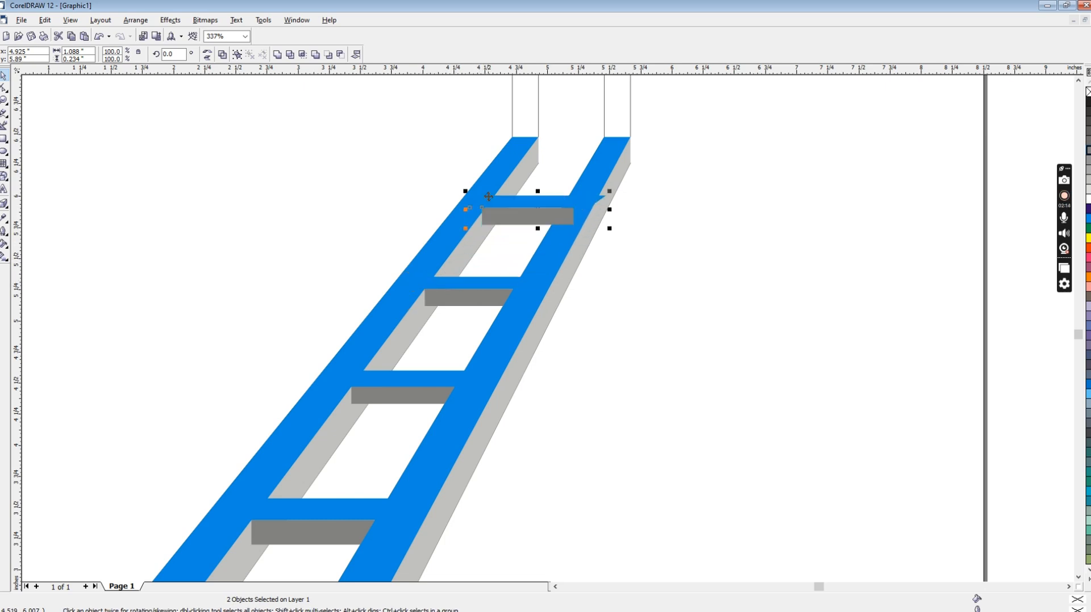
{"action": "left_click", "coordinate": [666, 268]}
Step: Lower the new crosspiece's blue top and grey front slightly and align the front with the left beam's inner edge
{"action": "key", "text": "F2"}
{"action": "left_click_drag", "start_coordinate": [443, 145], "coordinate": [616, 273]}
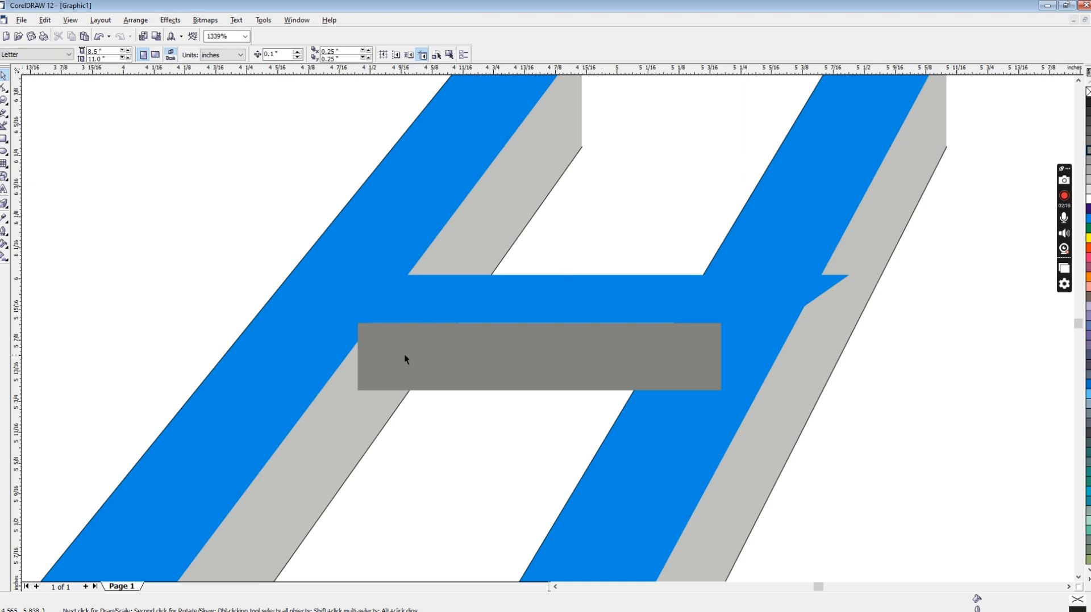
{"action": "left_click_drag", "start_coordinate": [404, 354], "coordinate": [406, 368]}
{"action": "left_click_drag", "start_coordinate": [419, 301], "coordinate": [419, 315]}
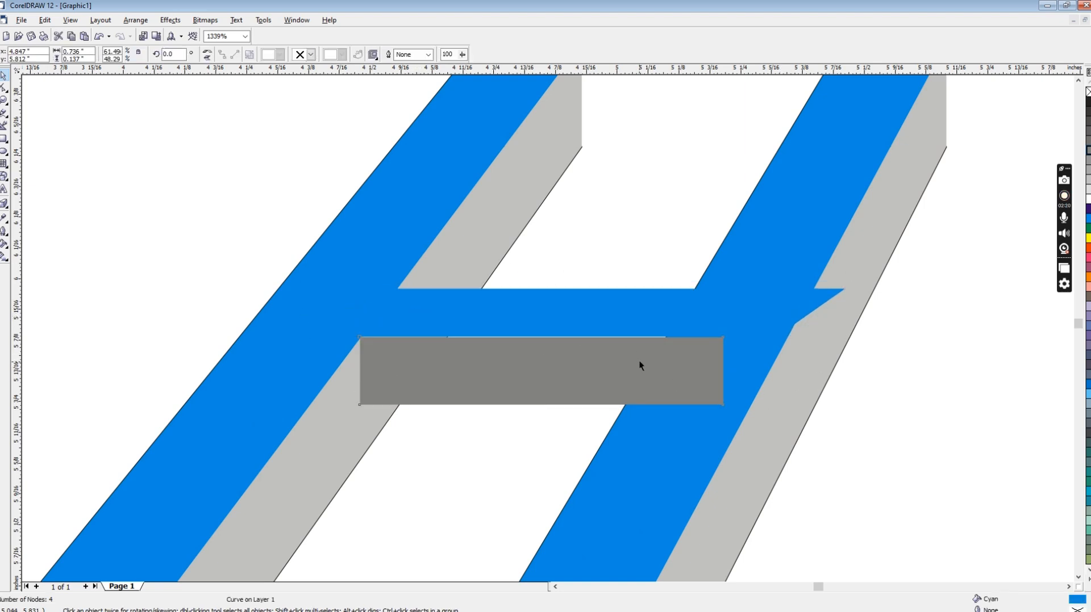
{"action": "left_click_drag", "start_coordinate": [639, 360], "coordinate": [642, 361]}
{"action": "key", "text": "F3"}
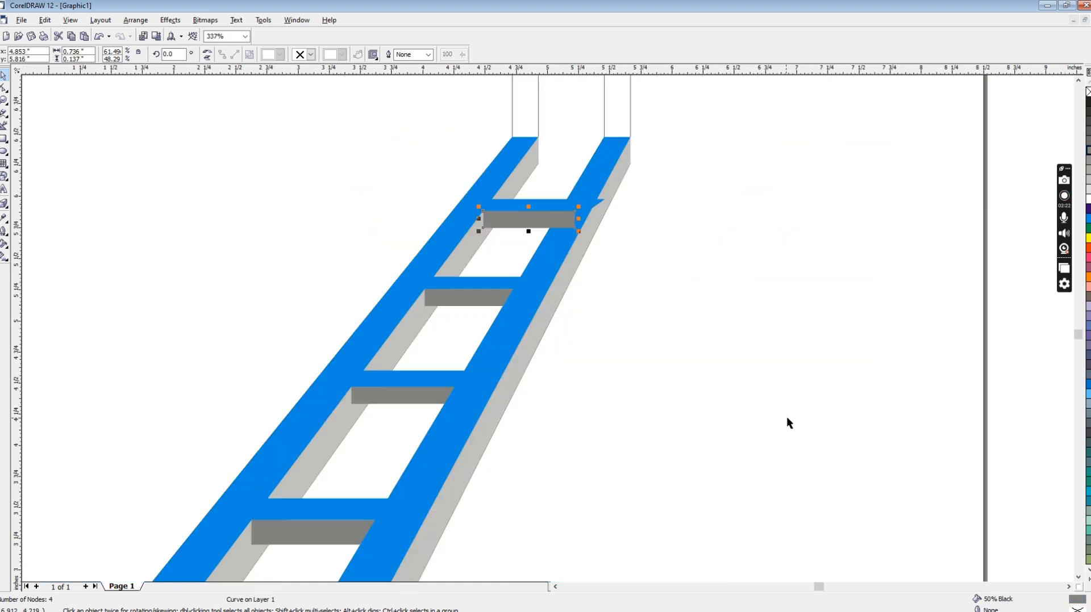
Step: Bring the right beam's group in front of the new crosspiece to hide its protruding right end
{"action": "left_click", "coordinate": [659, 274]}
{"action": "left_click", "coordinate": [612, 175]}
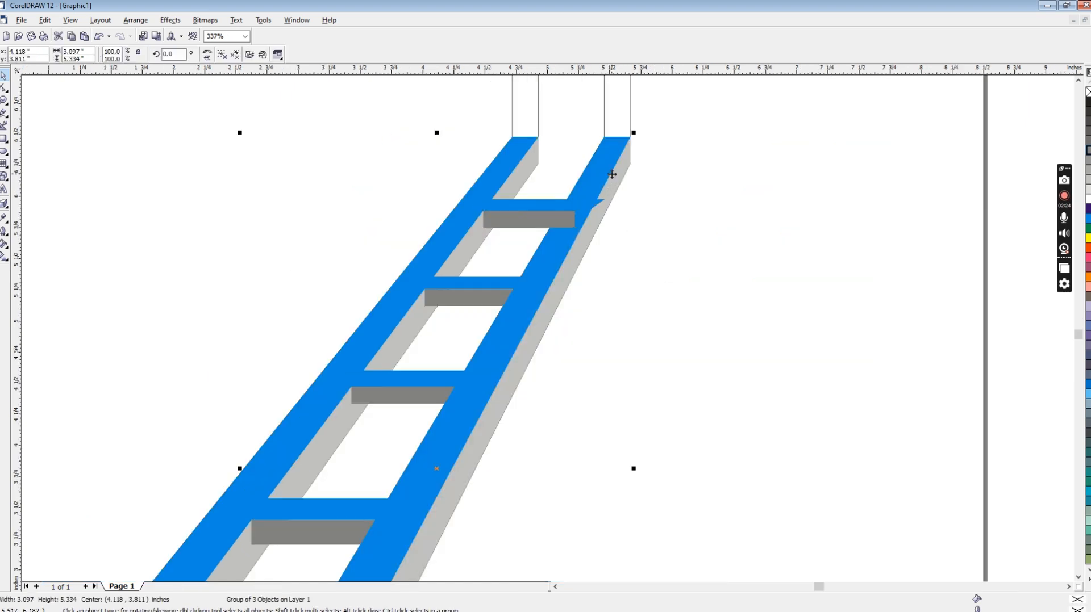
{"action": "left_click", "coordinate": [715, 315]}
{"action": "key", "text": "F3"}
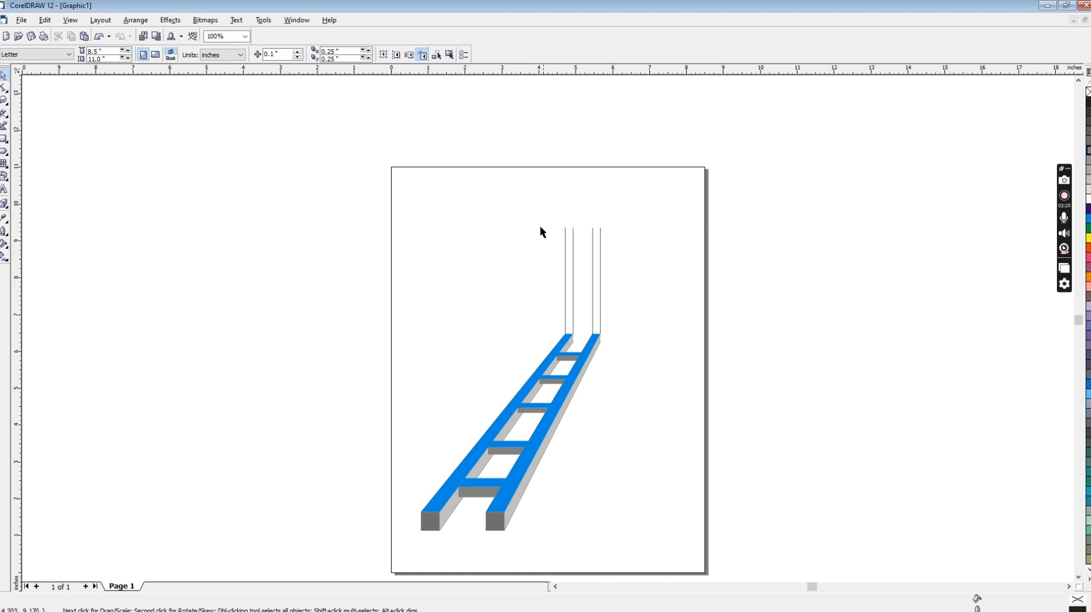
Step: Draw a rectangle about 0.21 by 2.907 inches over the left pair of vertical lines, starting at the left beam's far end
{"action": "key", "text": "F2"}
{"action": "left_click_drag", "start_coordinate": [506, 188], "coordinate": [644, 389]}
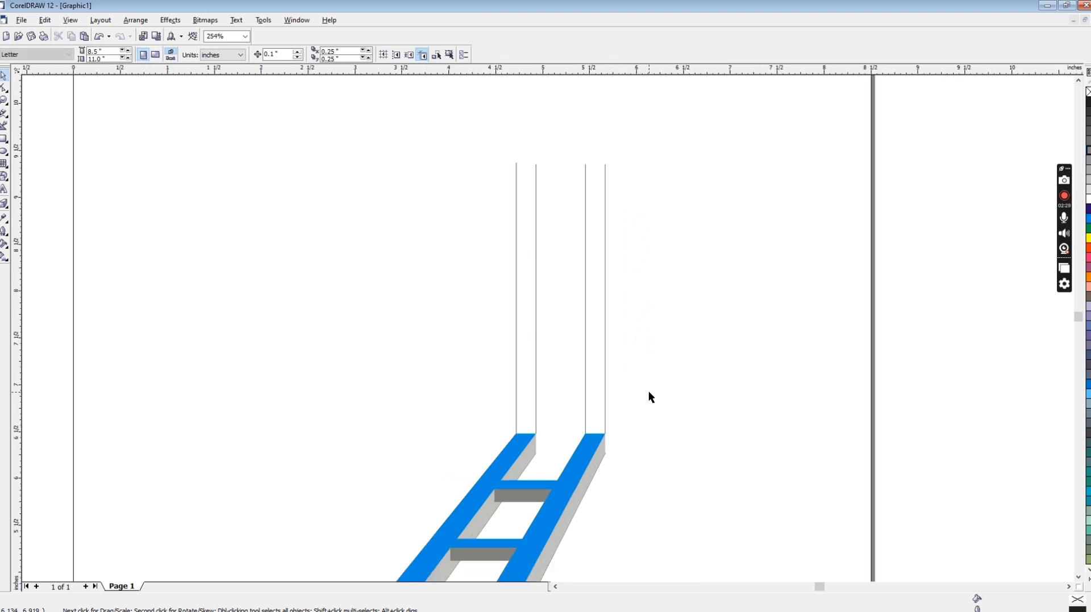
{"action": "left_click", "coordinate": [605, 370]}
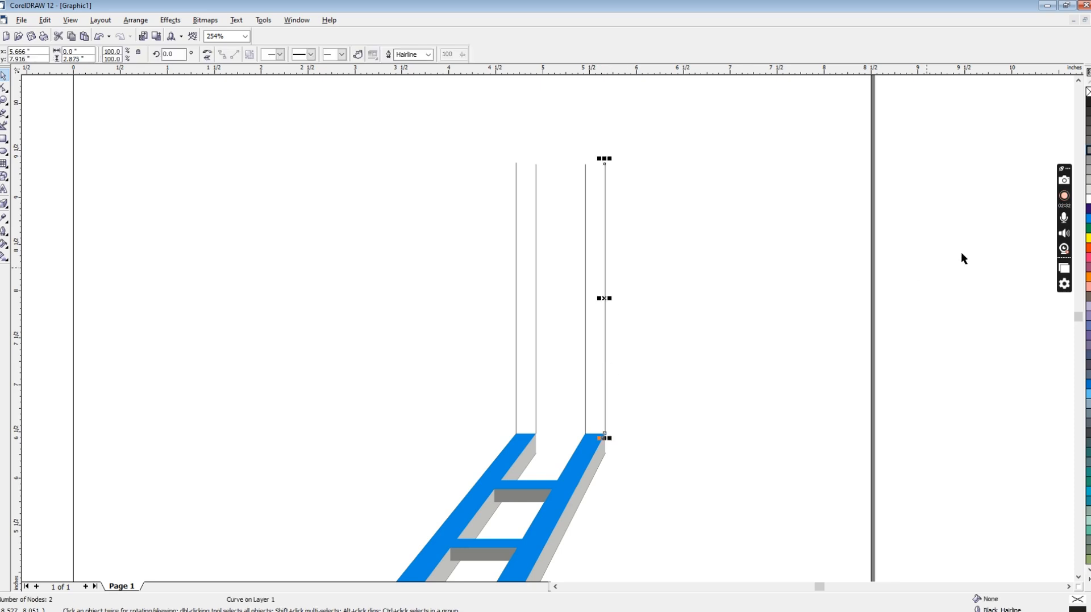
{"action": "left_click", "coordinate": [434, 152]}
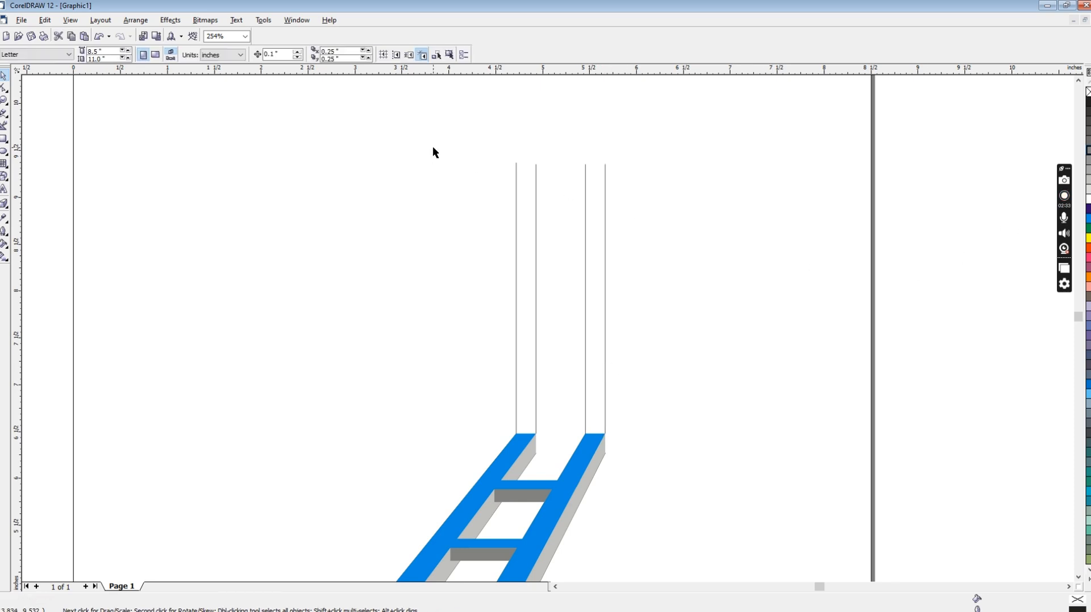
{"action": "left_click", "coordinate": [3, 139]}
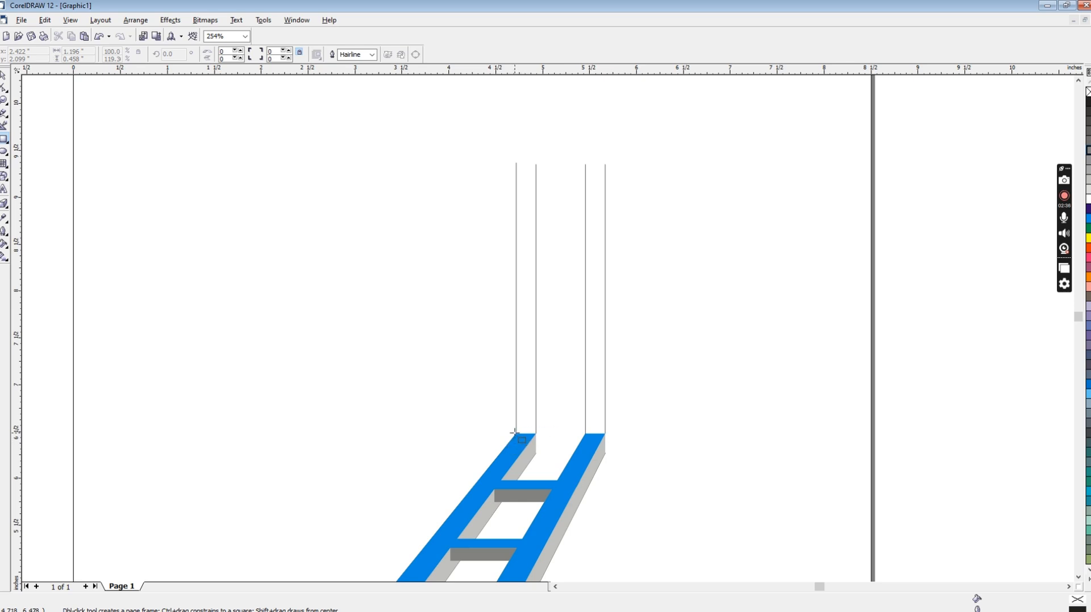
{"action": "left_click_drag", "start_coordinate": [516, 434], "coordinate": [537, 161]}
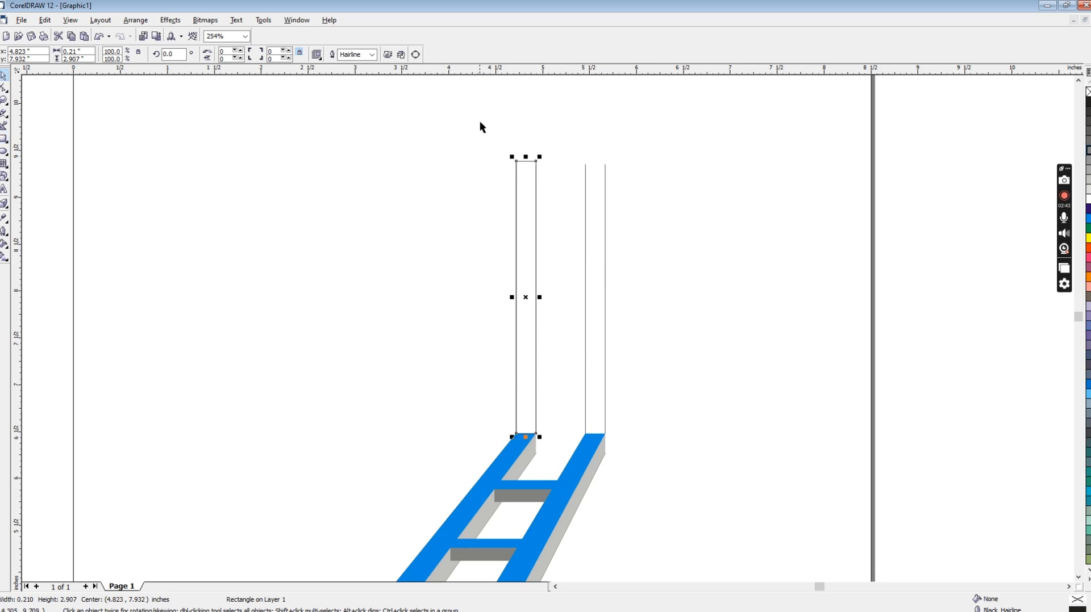
{"action": "left_click", "coordinate": [500, 292]}
Step: Copy the upright rectangle onto the right pair of vertical lines, aligned with the right beam's far end
{"action": "left_click", "coordinate": [536, 315]}
{"action": "left_click_drag", "start_coordinate": [536, 426], "coordinate": [605, 432]}
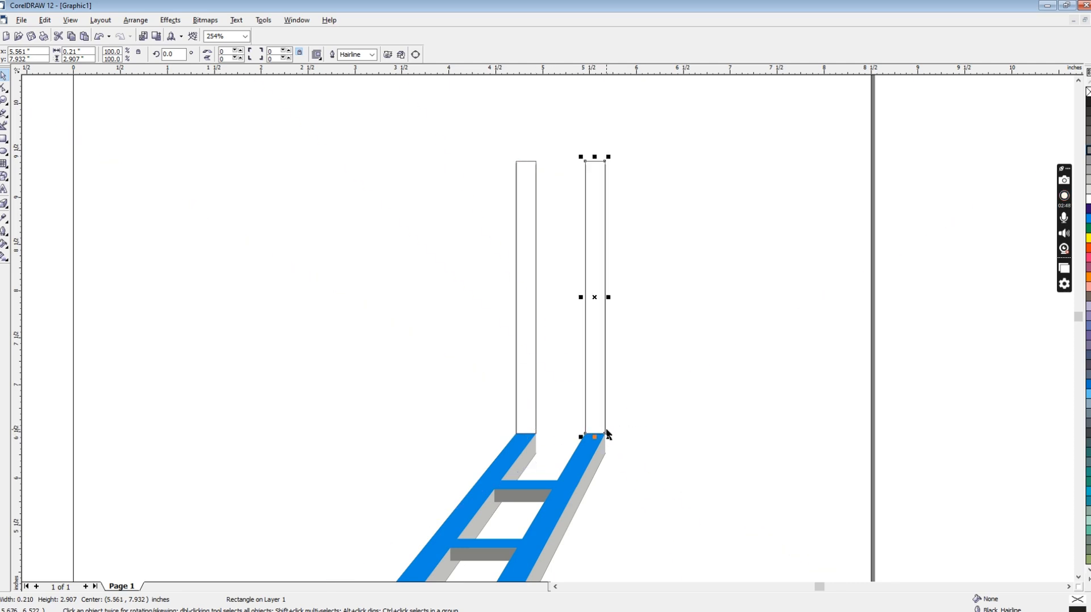
{"action": "left_click", "coordinate": [580, 292]}
Step: Delete the four original vertical lines underneath the two upright rectangles
{"action": "left_click_drag", "start_coordinate": [489, 336], "coordinate": [526, 455]}
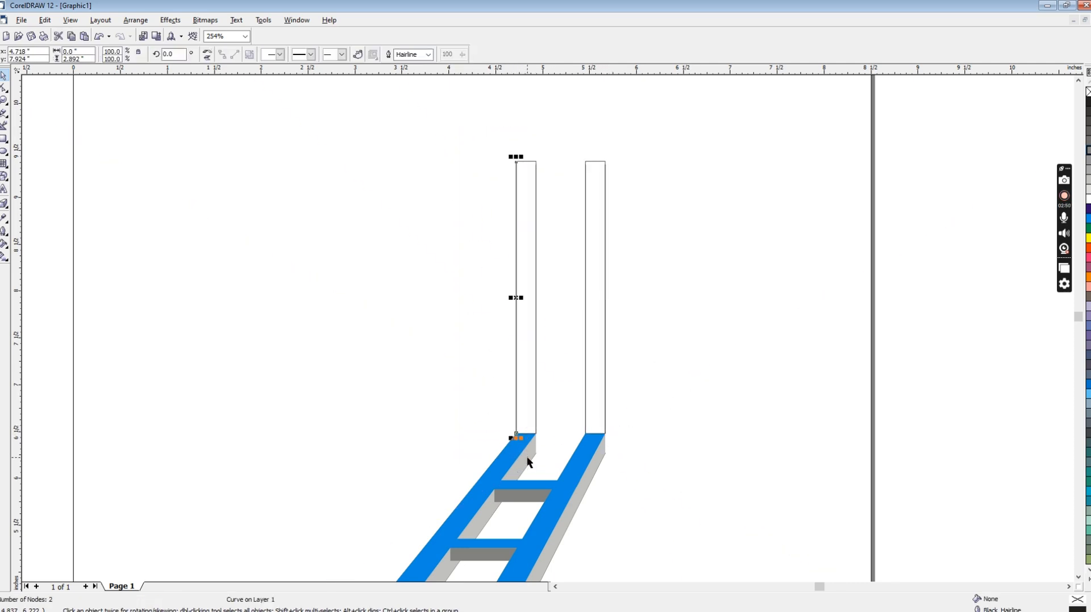
{"action": "left_click", "coordinate": [579, 438]}
{"action": "left_click_drag", "start_coordinate": [581, 149], "coordinate": [534, 468]}
{"action": "left_click", "coordinate": [581, 445]}
{"action": "left_click_drag", "start_coordinate": [673, 148], "coordinate": [596, 451]}
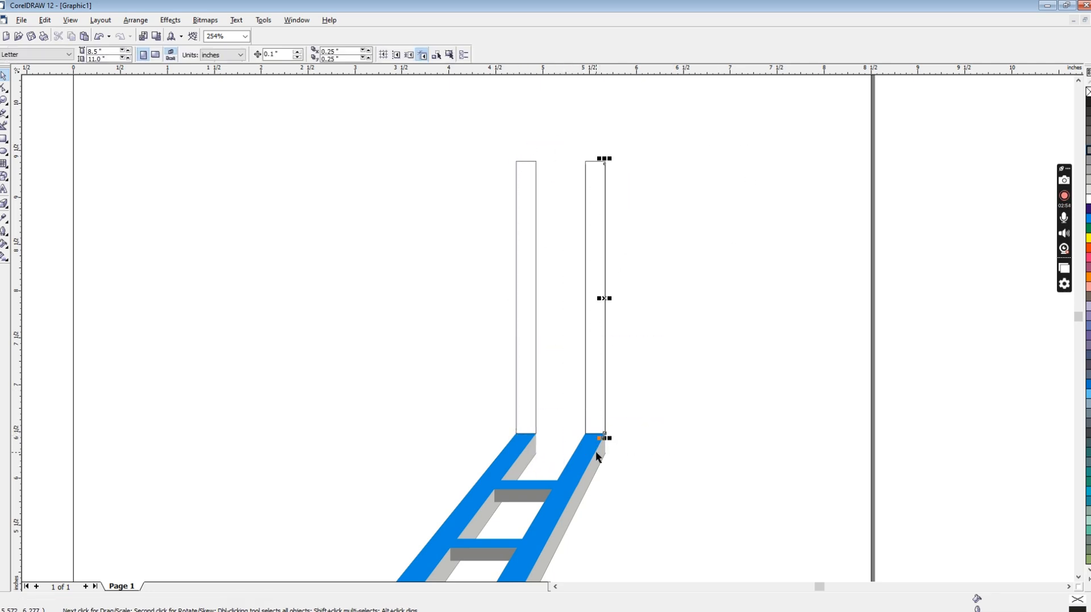
{"action": "left_click", "coordinate": [594, 448]}
{"action": "left_click_drag", "start_coordinate": [573, 149], "coordinate": [595, 445]}
{"action": "left_click", "coordinate": [586, 444]}
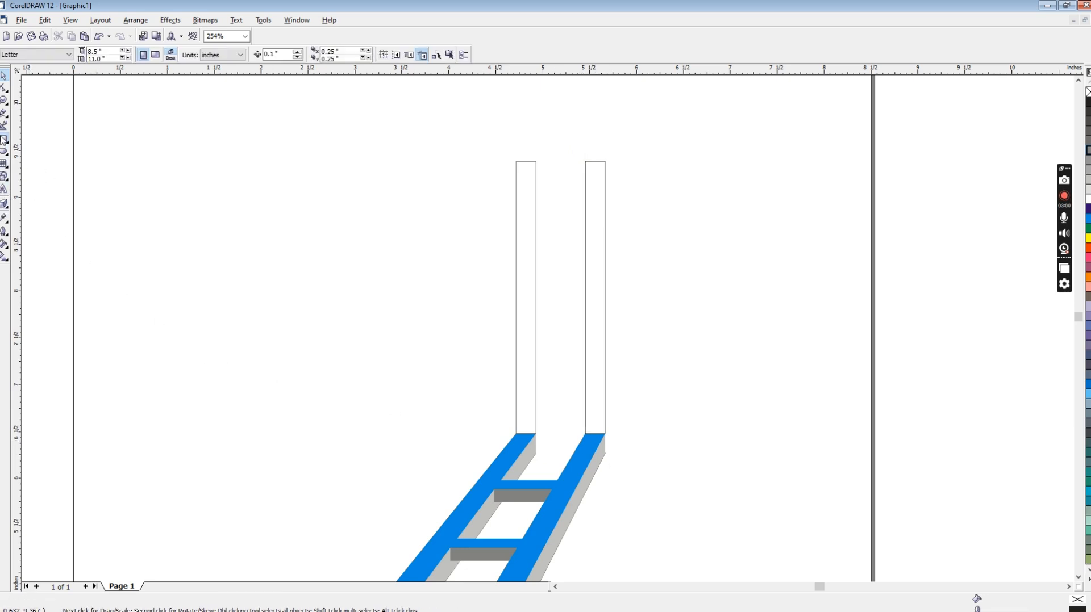
Step: Draw a rung about 0.528 by 0.159 inches between the two uprights and duplicate it upward twice at equal spacing
{"action": "left_click", "coordinate": [4, 140]}
{"action": "mouse_move", "coordinate": [538, 378]}
{"action": "left_mouse_down"}
{"action": "mouse_move", "coordinate": [587, 381]}
{"action": "mouse_move", "coordinate": [586, 392]}
{"action": "left_mouse_up"}
{"action": "key", "text": "space"}
{"action": "left_click_drag", "start_coordinate": [561, 385], "coordinate": [557, 303]}
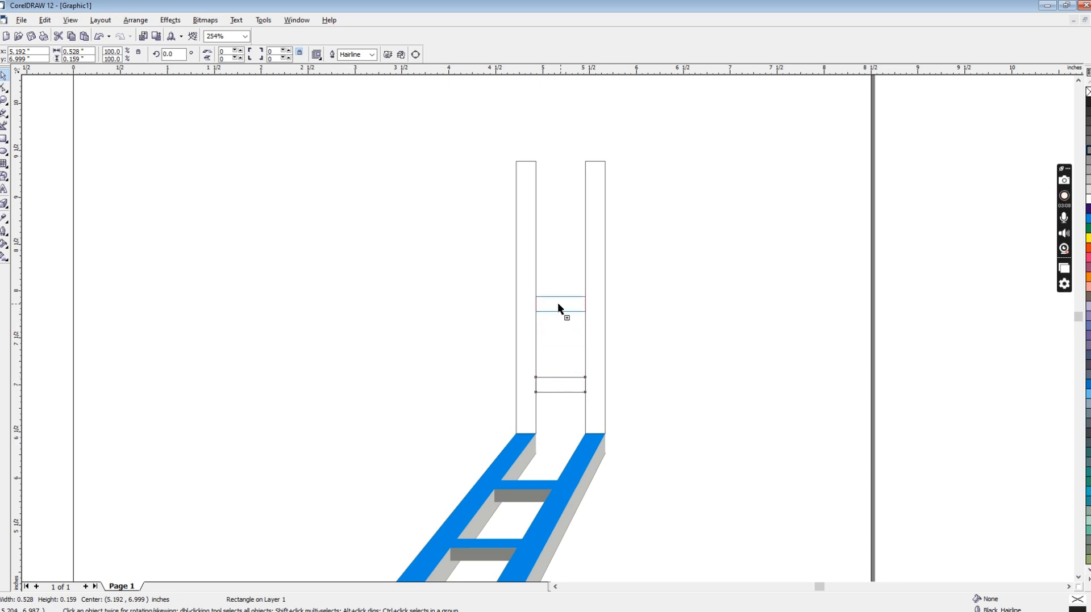
{"action": "key", "text": "ctrl+r"}
Step: Give the two uprights and three rungs of the upright ladder section a medium grey fill and matching outline
{"action": "left_click", "coordinate": [668, 379]}
{"action": "left_click_drag", "start_coordinate": [453, 132], "coordinate": [673, 445]}
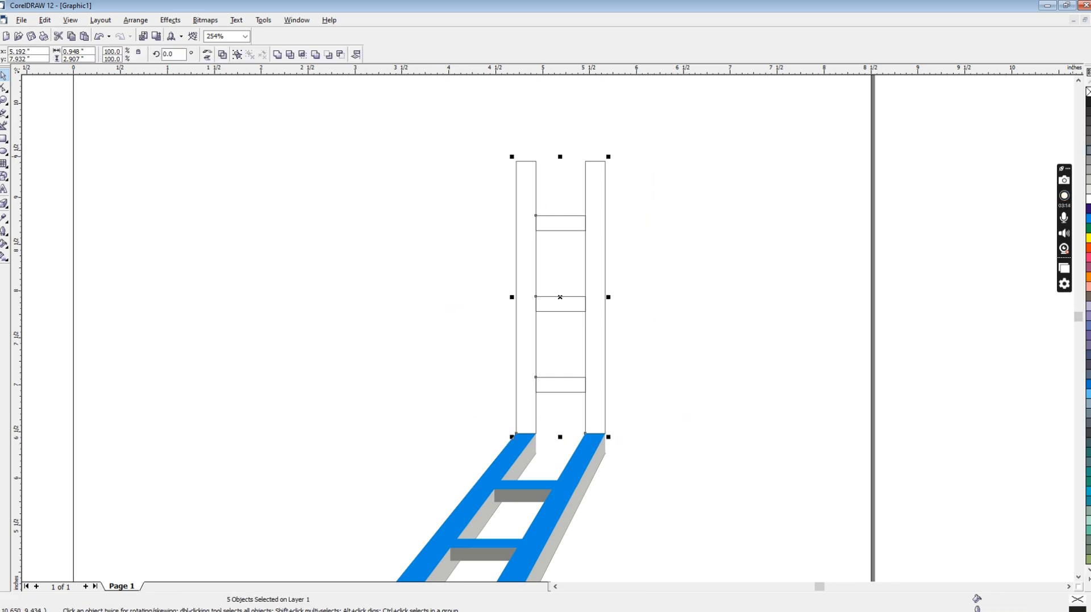
{"action": "left_click", "coordinate": [1088, 150]}
{"action": "right_click", "coordinate": [1087, 150]}
{"action": "left_click", "coordinate": [646, 370]}
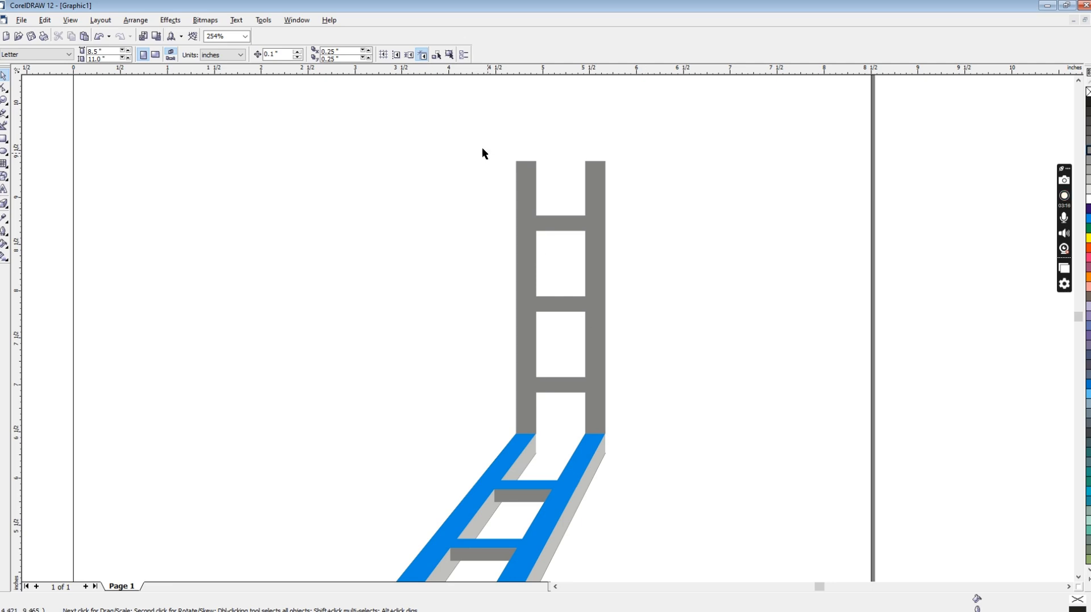
Step: Try to group the five grey pieces of the upright ladder section
{"action": "left_click_drag", "start_coordinate": [458, 122], "coordinate": [710, 466]}
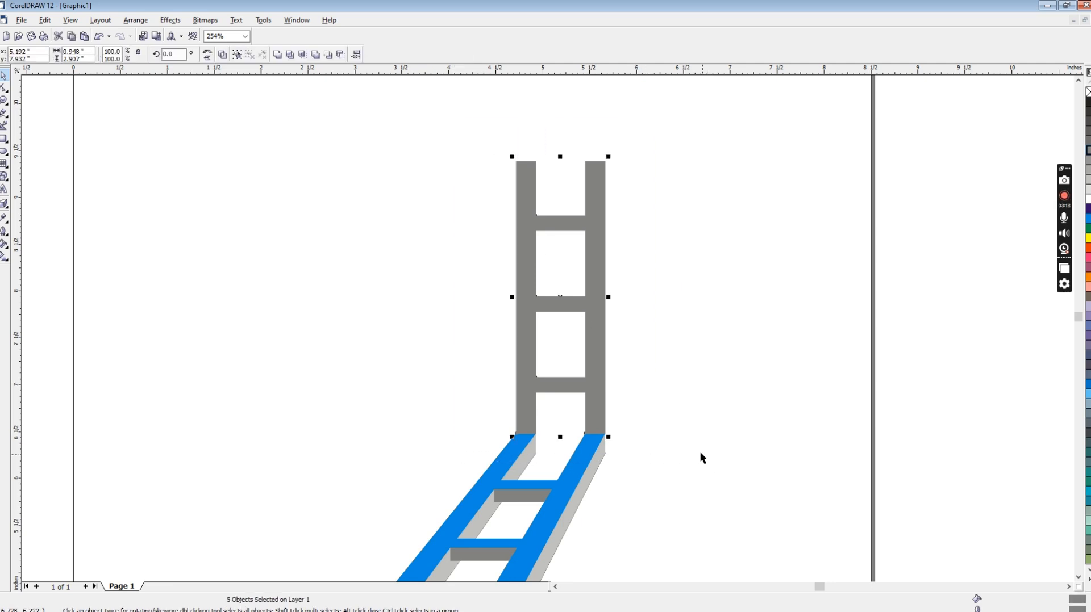
{"action": "key", "text": "ctrl+g"}
{"action": "right_click", "coordinate": [594, 286]}
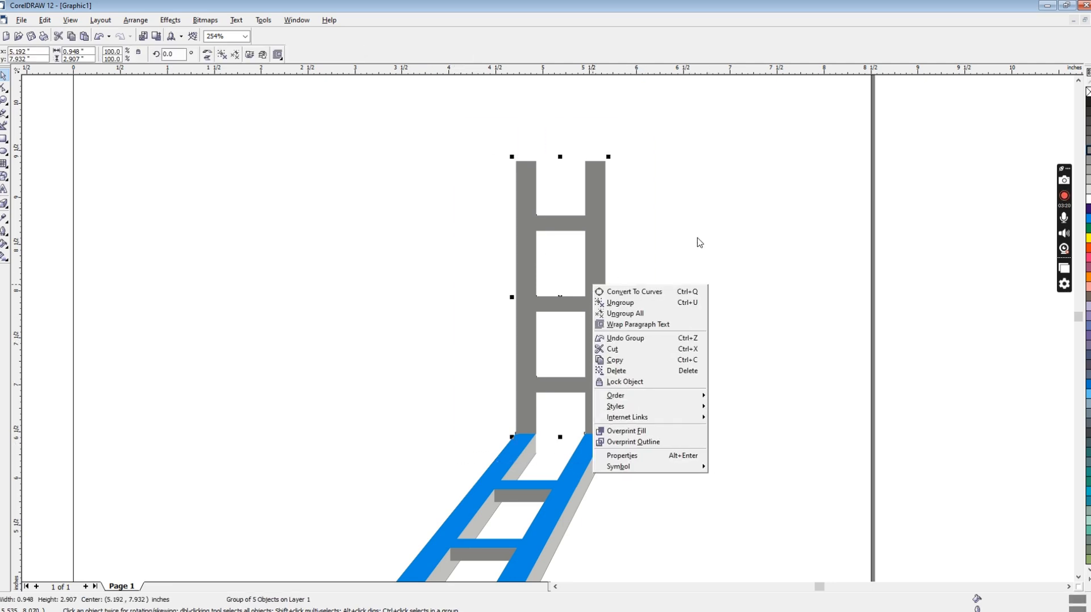
{"action": "left_click", "coordinate": [698, 242]}
Step: Group the upright section's rails and rungs together with the top face of the farthest crosspiece
{"action": "left_click_drag", "start_coordinate": [438, 117], "coordinate": [728, 484]}
{"action": "right_click", "coordinate": [598, 320]}
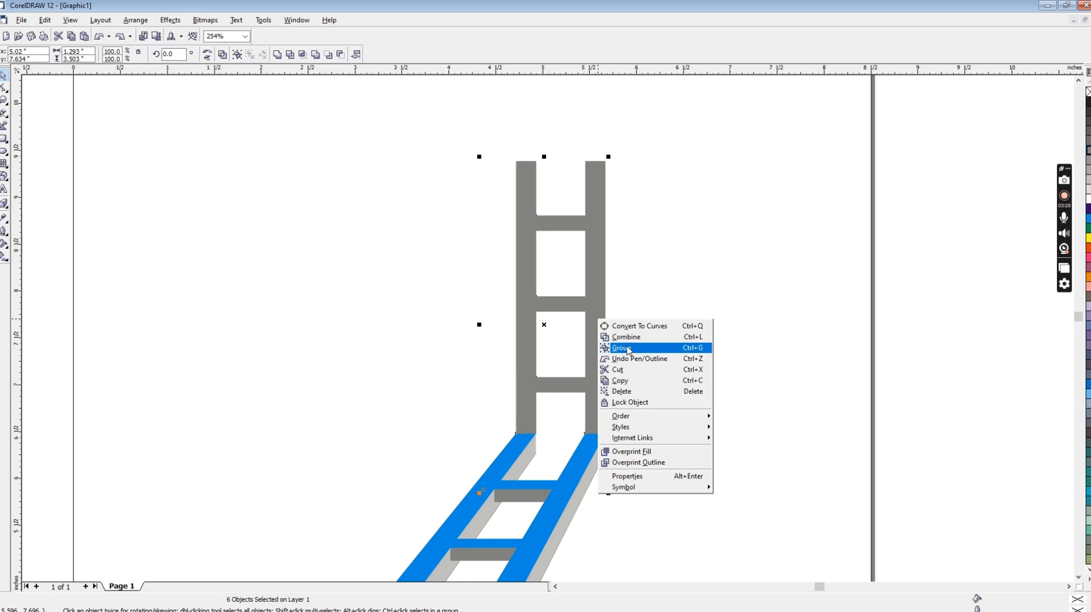
{"action": "left_click", "coordinate": [622, 348]}
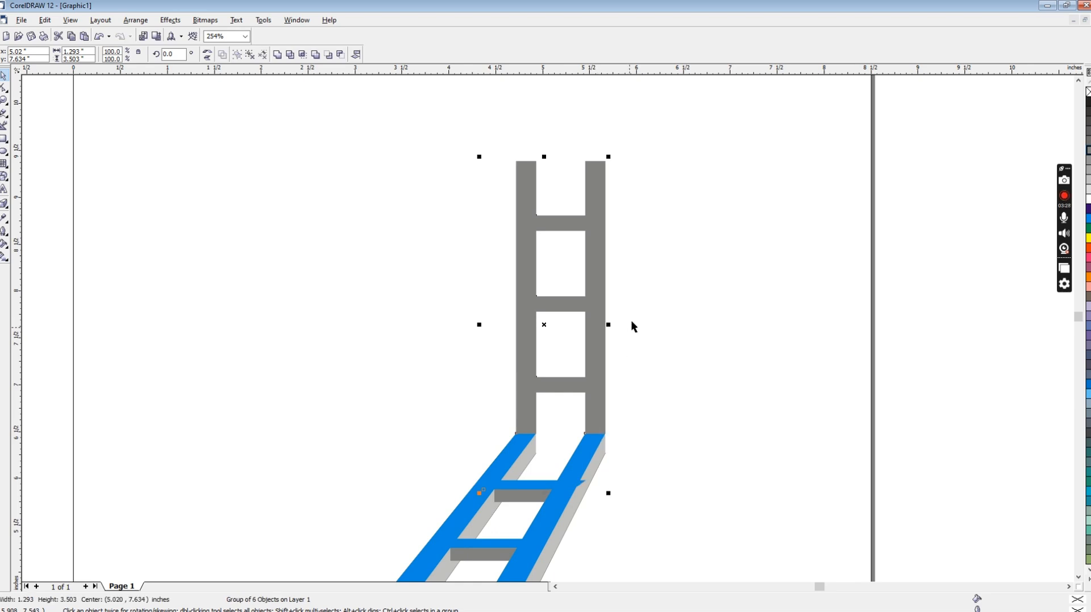
{"action": "left_click", "coordinate": [636, 311]}
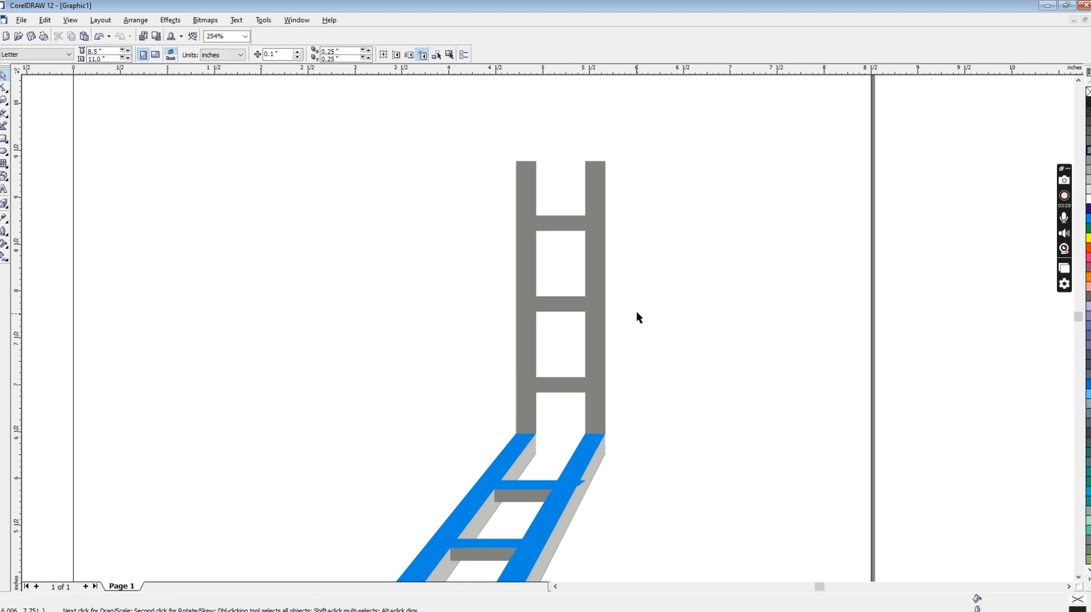
Step: Apply a fountain transparency to the grouped upright section, fading it out from its base up to the highest rung
{"action": "left_click", "coordinate": [595, 278]}
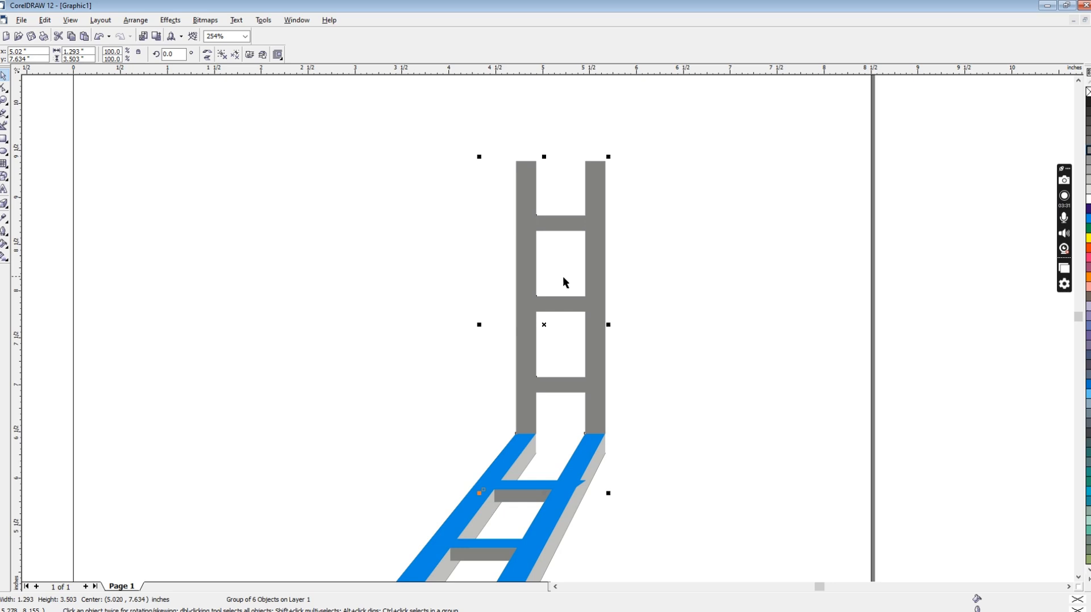
{"action": "left_click", "coordinate": [4, 220]}
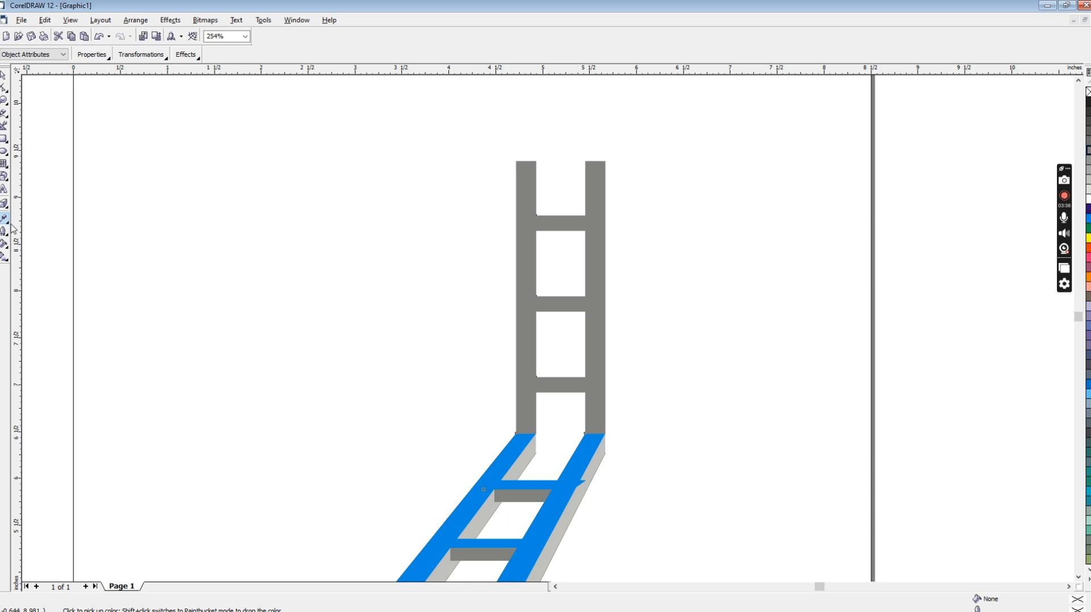
{"action": "left_click", "coordinate": [6, 205]}
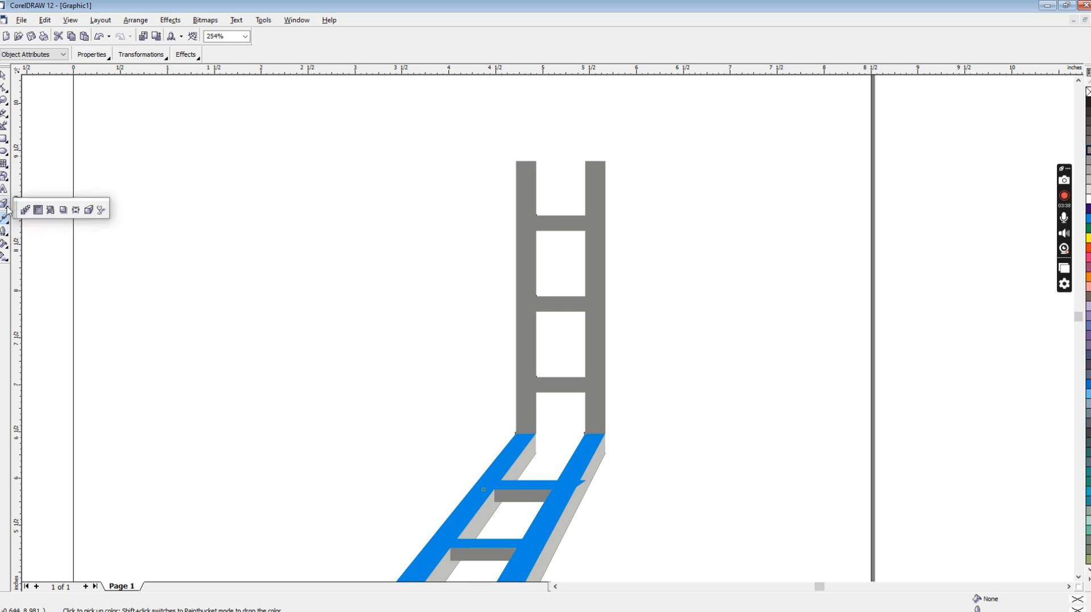
{"action": "left_click", "coordinate": [101, 211]}
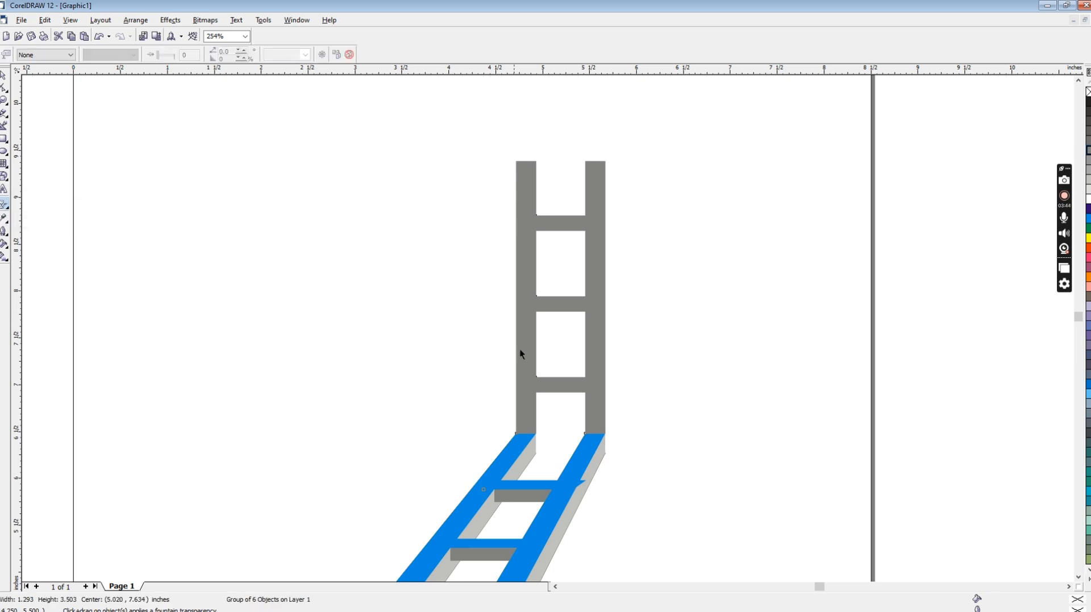
{"action": "left_click_drag", "start_coordinate": [553, 431], "coordinate": [555, 214]}
{"action": "key", "text": "space"}
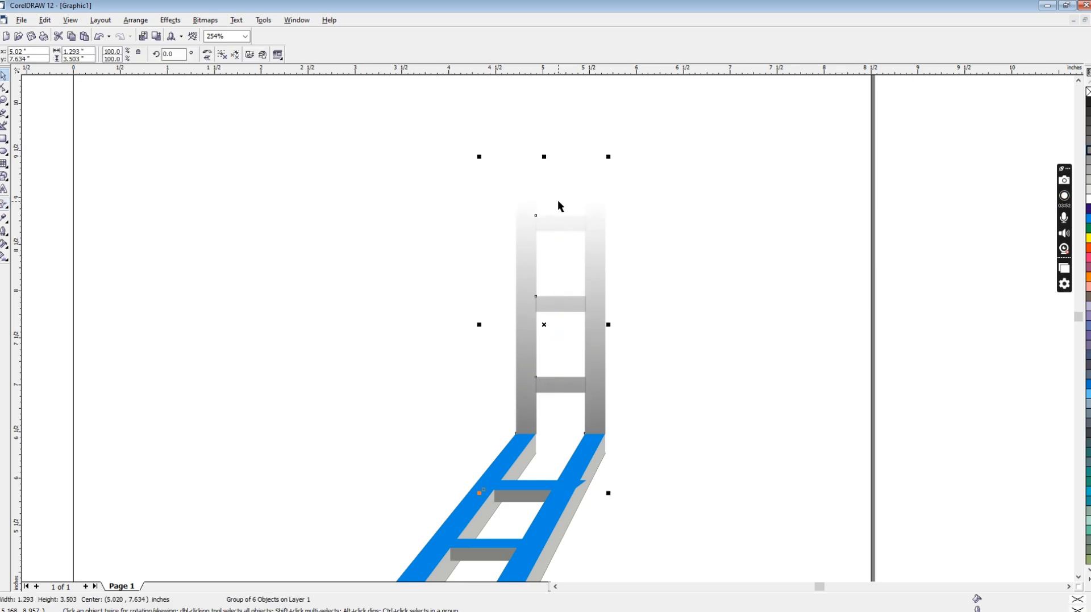
{"action": "left_click", "coordinate": [665, 448]}
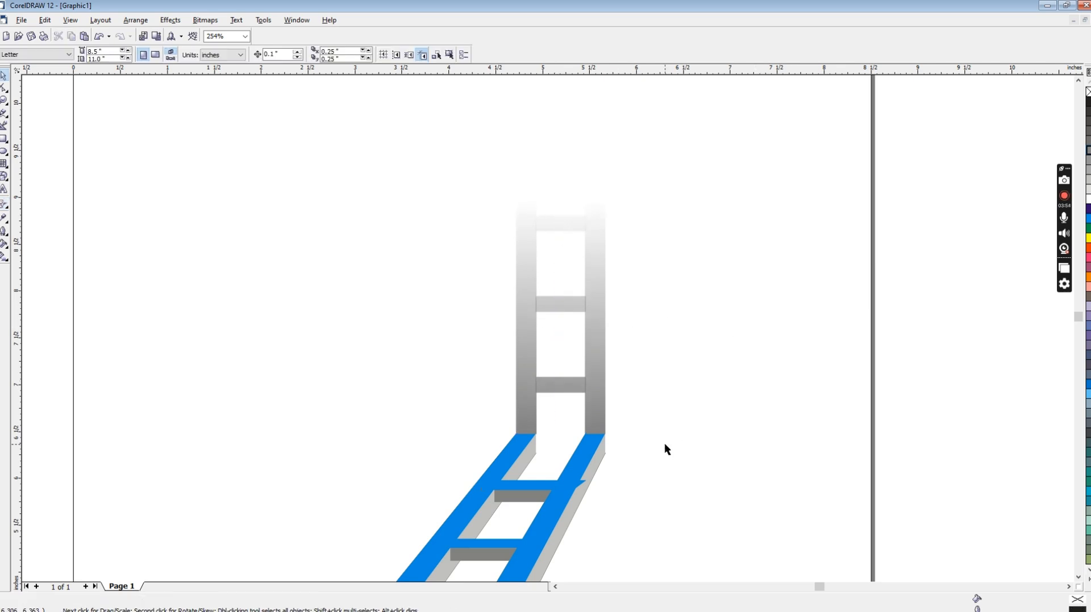
Step: Fill the left beam's inner side face with Cyan and its top face with 40% Black
{"action": "key", "text": "F3"}
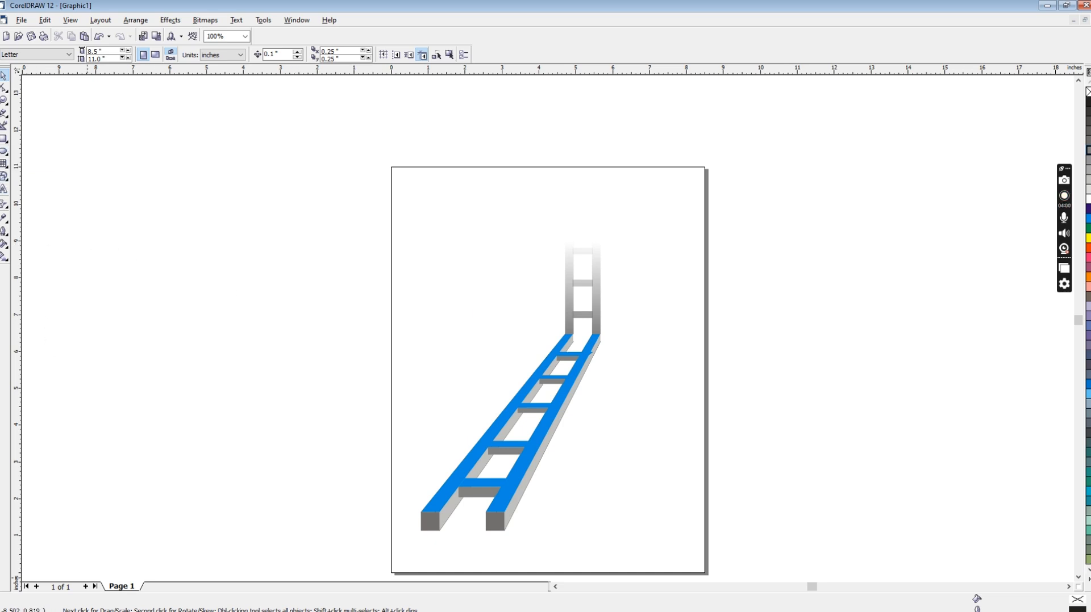
{"action": "left_click", "coordinate": [446, 517]}
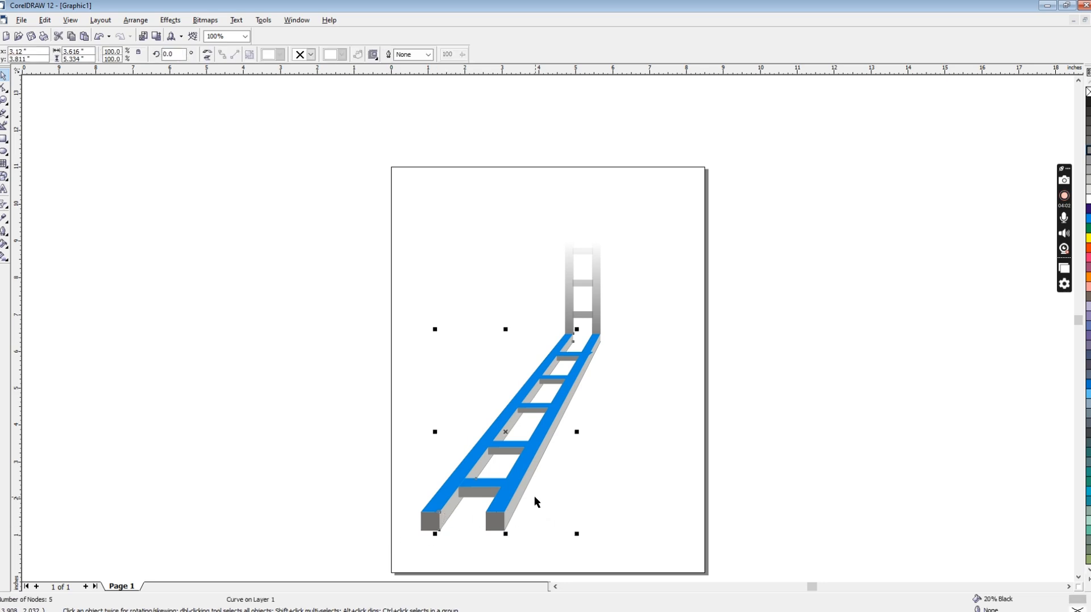
{"action": "left_click", "coordinate": [1088, 218]}
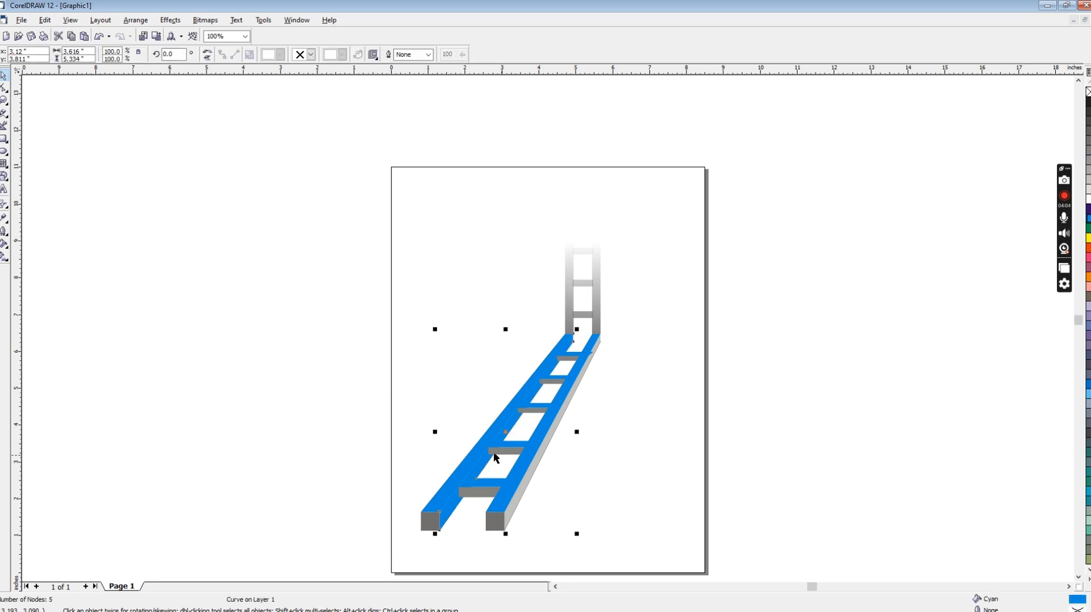
{"action": "left_click", "coordinate": [479, 444]}
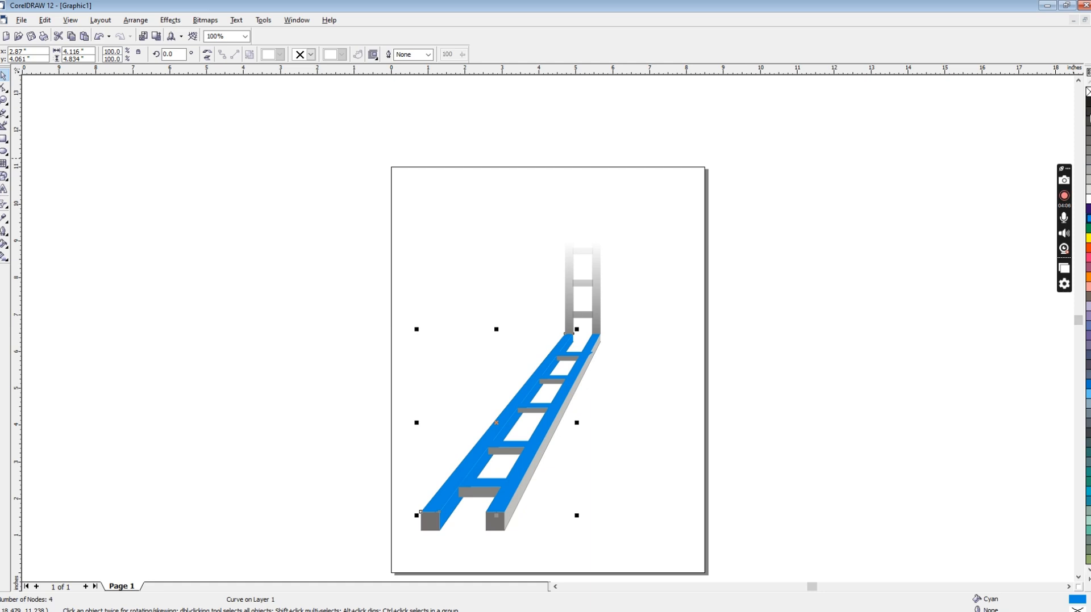
{"action": "left_click", "coordinate": [1088, 160]}
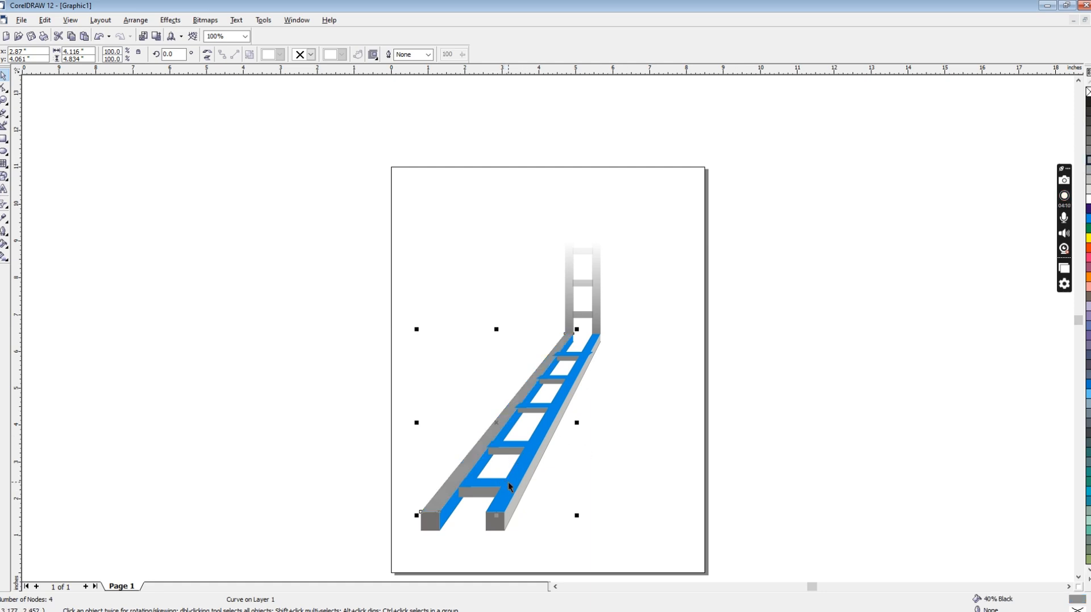
Step: Fill the front faces of all five crosspieces between the receding beams with Cyan
{"action": "left_click", "coordinate": [481, 493]}
{"action": "left_click", "coordinate": [502, 451], "text": "shift"}
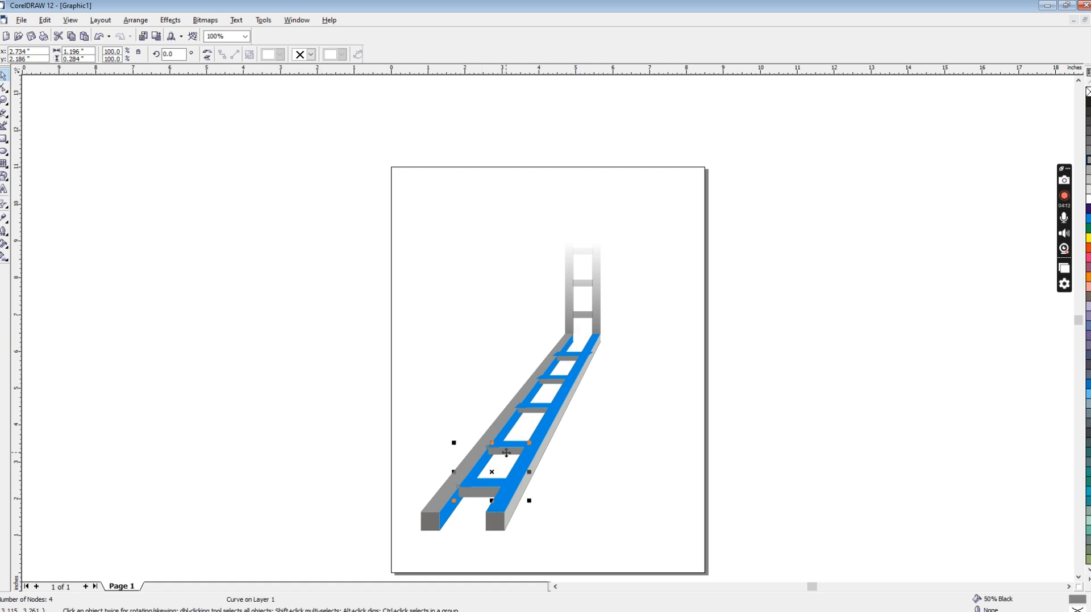
{"action": "left_click", "coordinate": [531, 410], "text": "shift"}
{"action": "left_click", "coordinate": [548, 383], "text": "shift"}
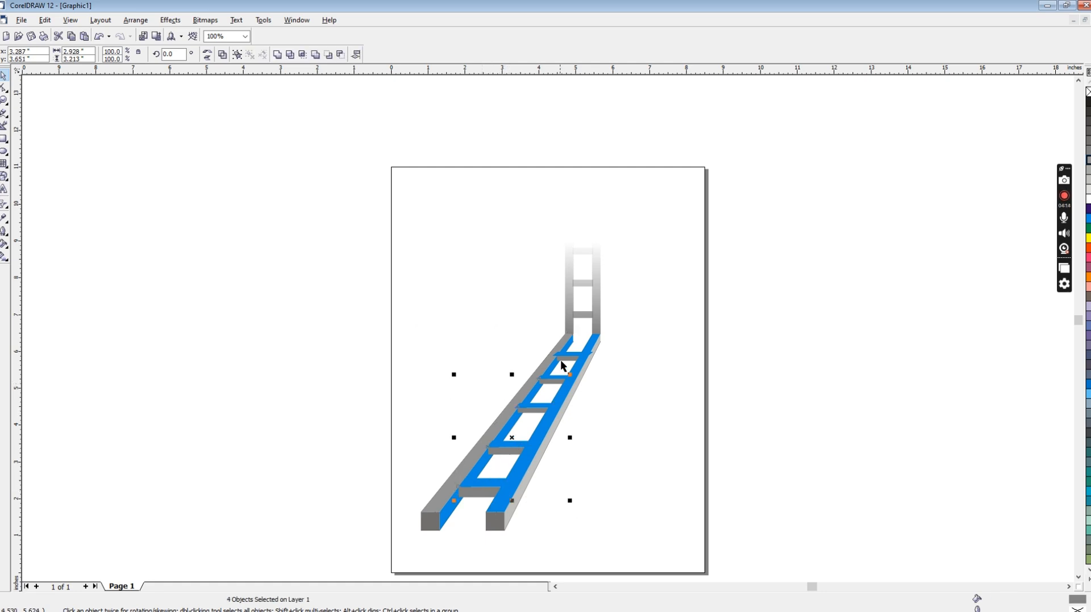
{"action": "left_click", "coordinate": [565, 360], "text": "shift"}
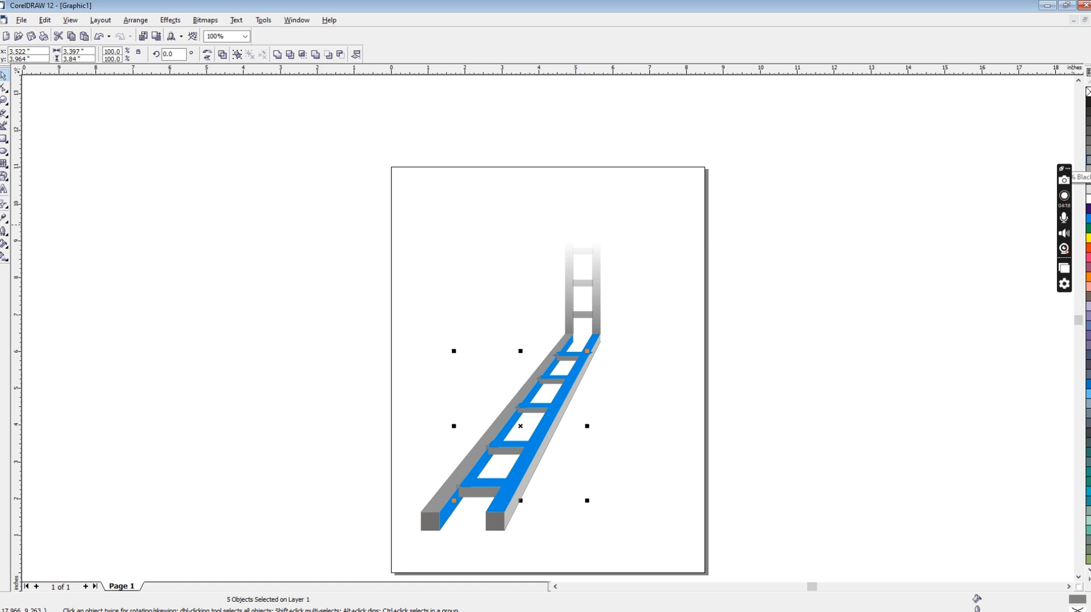
{"action": "left_click", "coordinate": [1088, 219]}
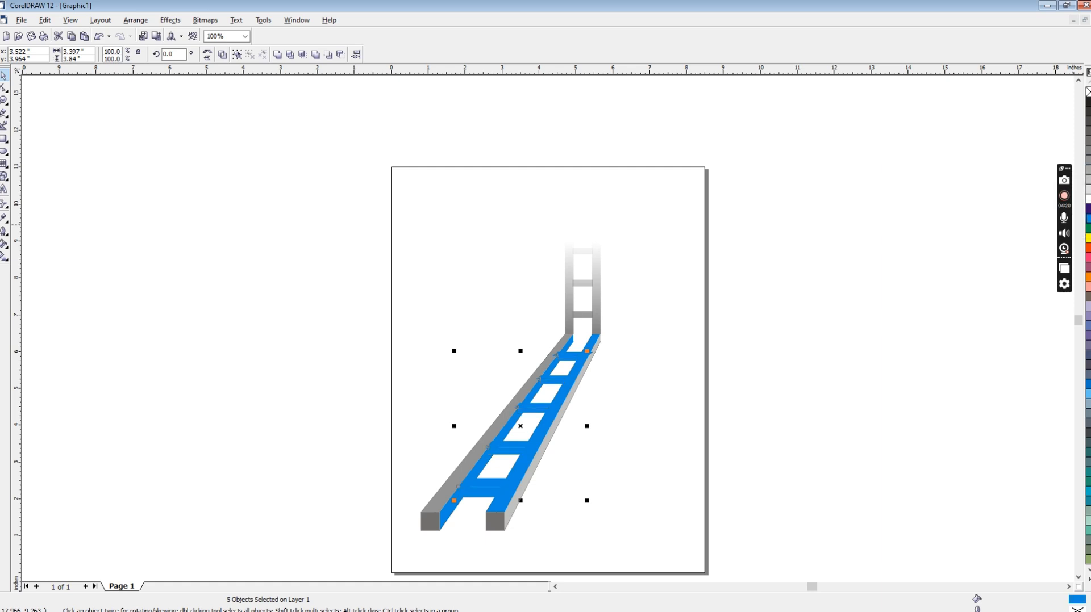
Step: Fill the grouped right receding beam with 40% Black
{"action": "left_click", "coordinate": [639, 389]}
{"action": "left_click", "coordinate": [572, 358]}
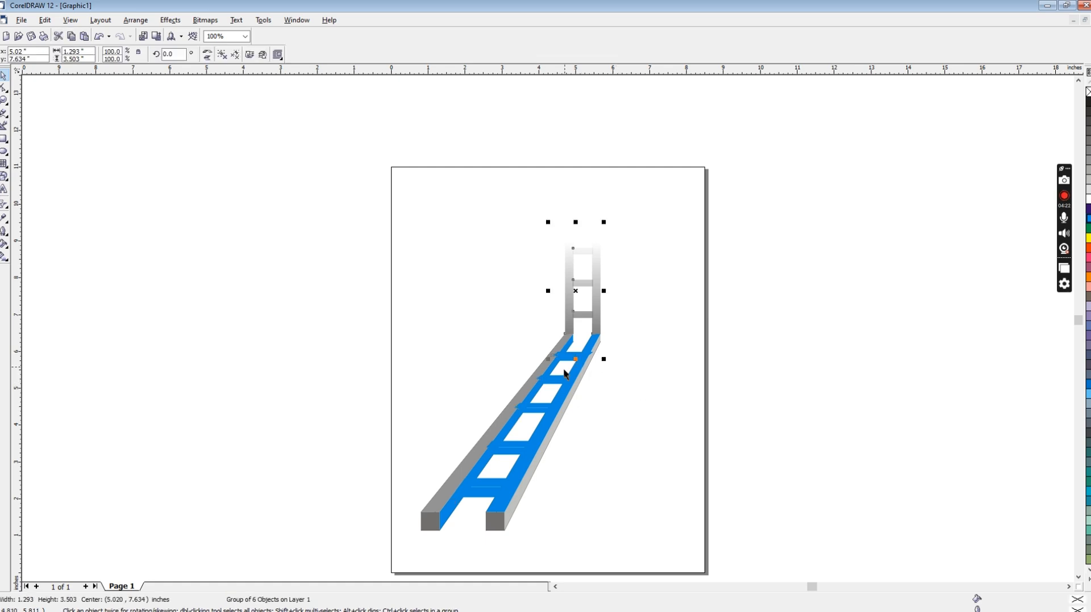
{"action": "left_click", "coordinate": [591, 359]}
{"action": "left_click", "coordinate": [594, 348]}
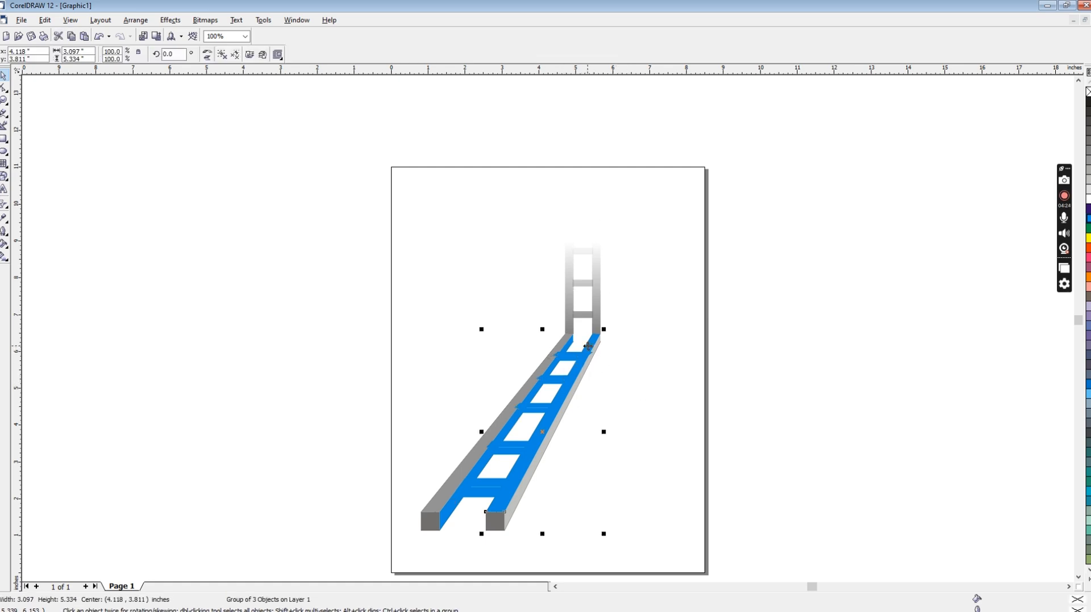
{"action": "left_click", "coordinate": [589, 351]}
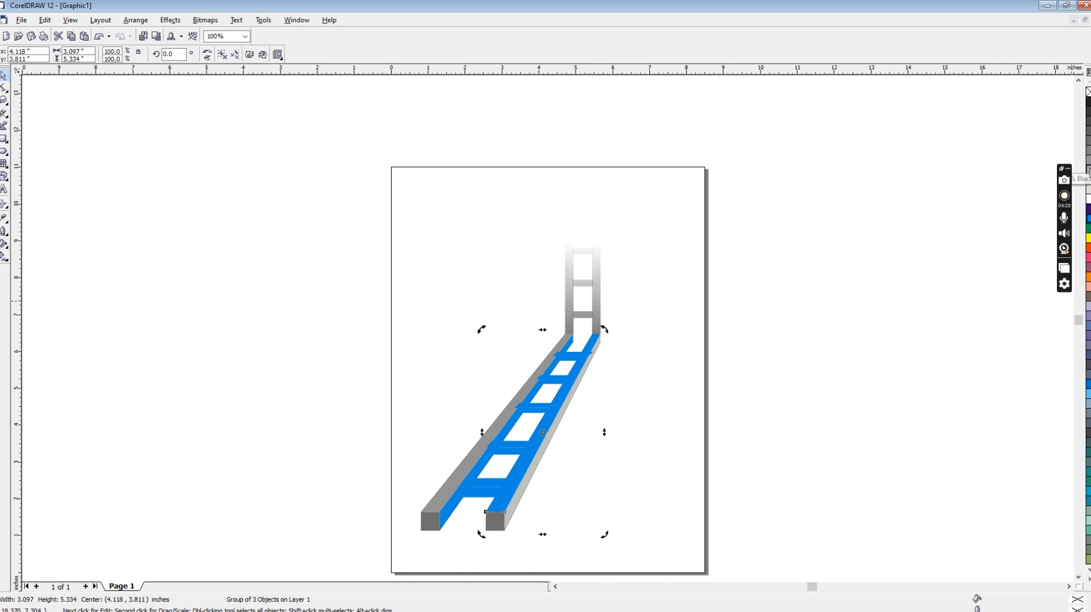
{"action": "left_click", "coordinate": [1088, 172]}
{"action": "left_click", "coordinate": [1088, 161]}
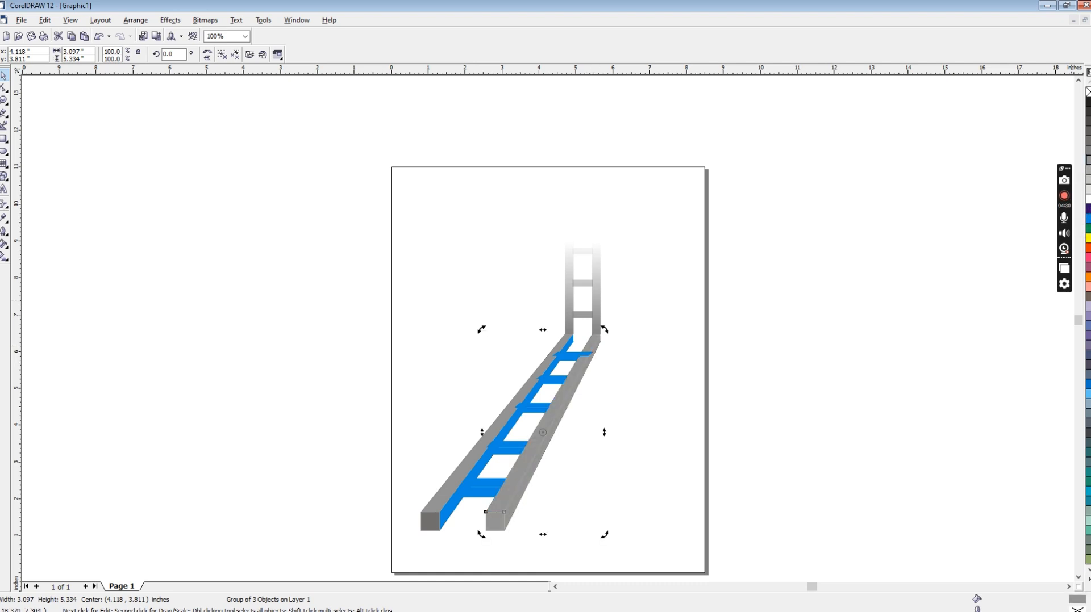
{"action": "left_click", "coordinate": [555, 502]}
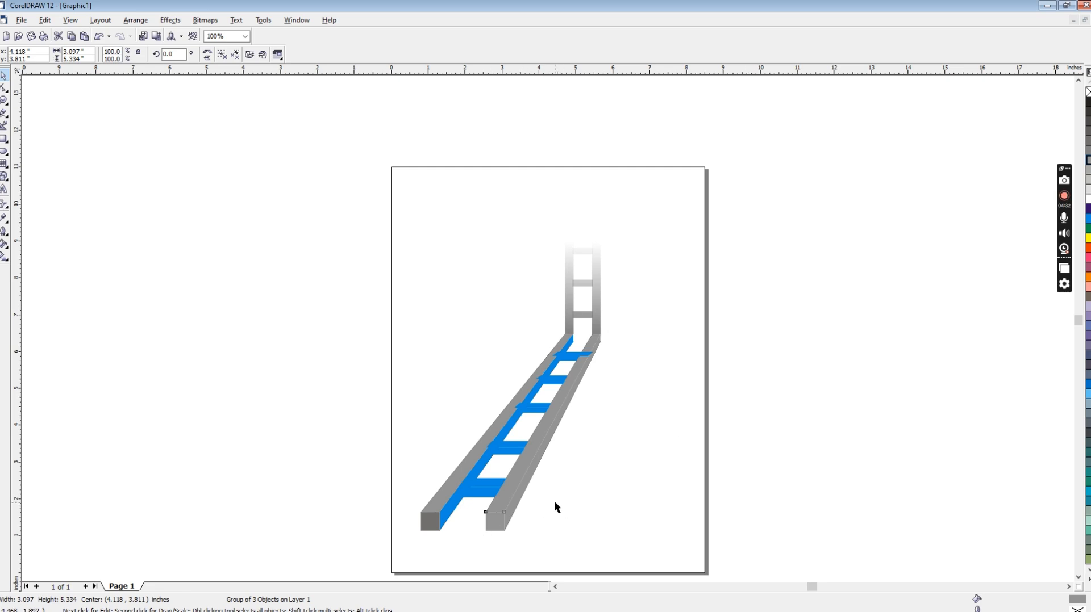
Step: Ungroup the right receding beam into its three separate faces and select its outer side face
{"action": "left_click", "coordinate": [518, 497]}
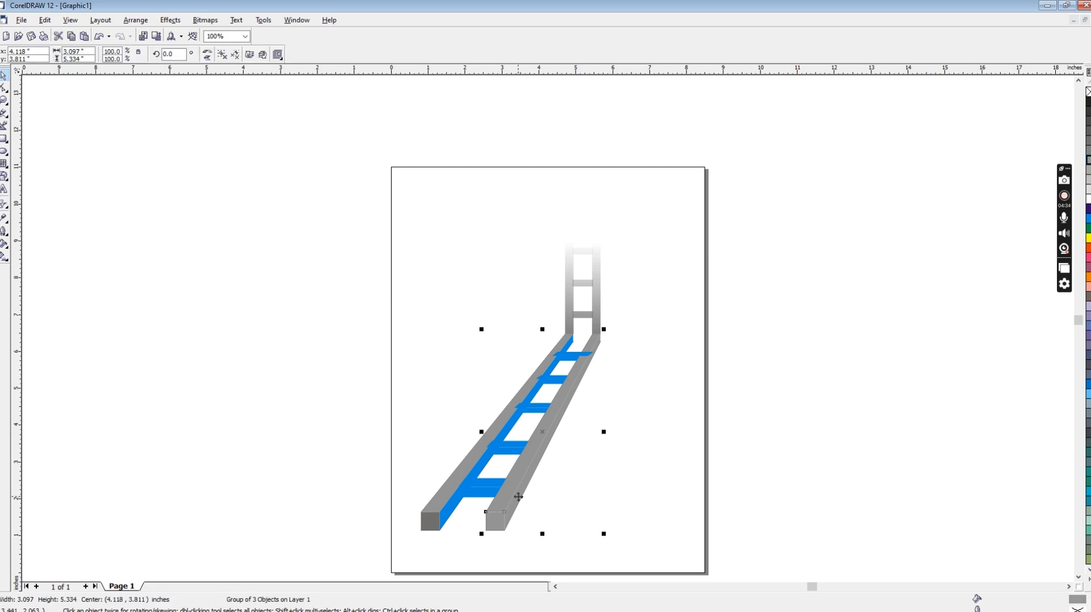
{"action": "key", "text": "ctrl+u"}
{"action": "right_click", "coordinate": [518, 497]}
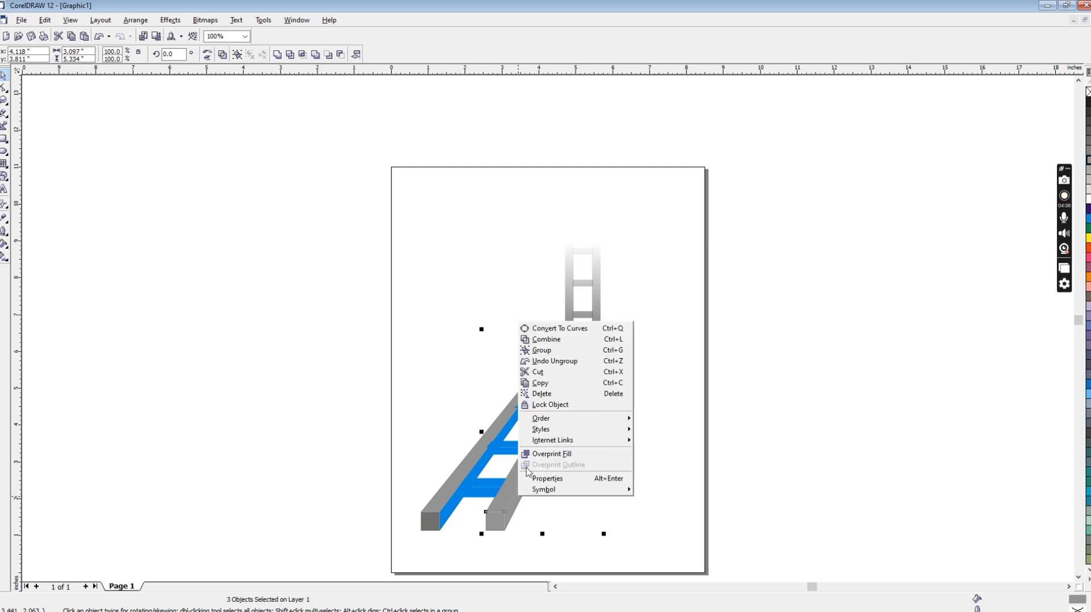
{"action": "key", "text": "Escape"}
{"action": "key", "text": "ctrl+g"}
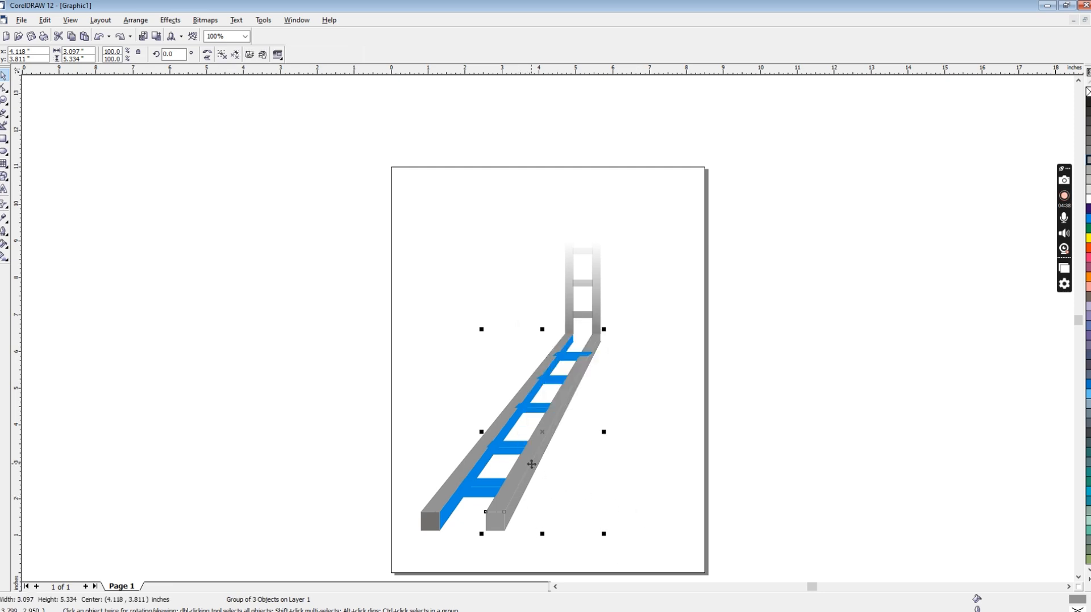
{"action": "right_click", "coordinate": [531, 463]}
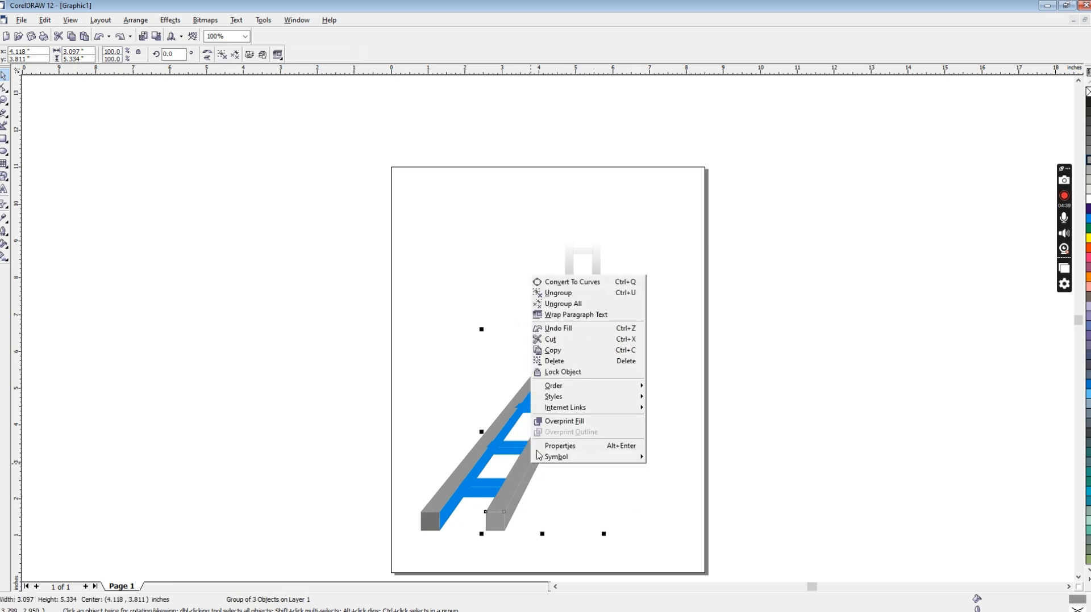
{"action": "left_click", "coordinate": [558, 294]}
{"action": "left_click", "coordinate": [591, 441]}
{"action": "left_click", "coordinate": [538, 465]}
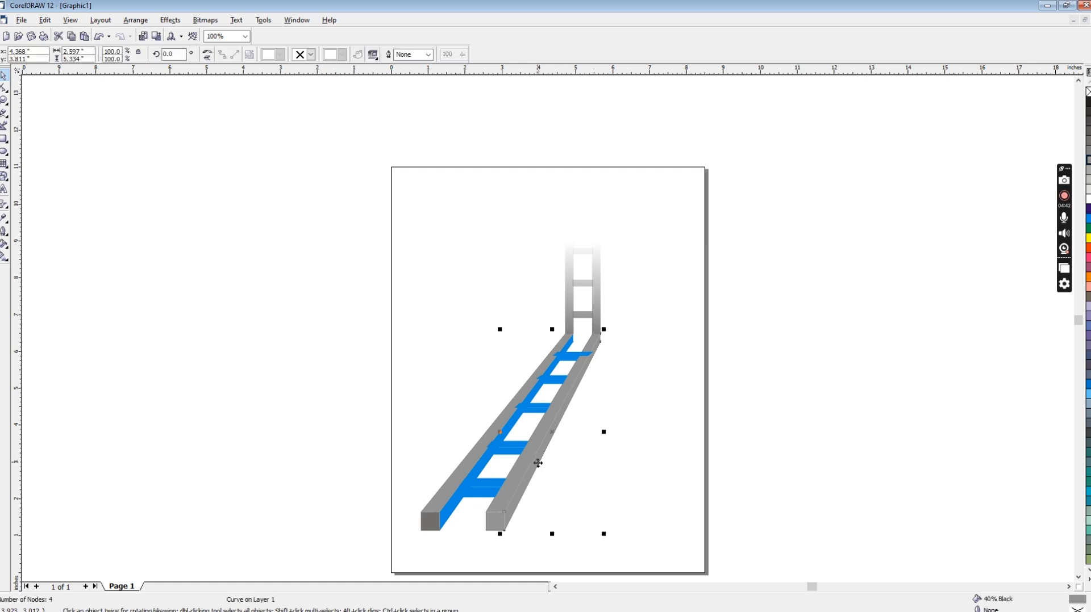
Step: Fill the top faces of the four nearest crosspieces with the same grey as the beams
{"action": "left_click", "coordinate": [483, 483]}
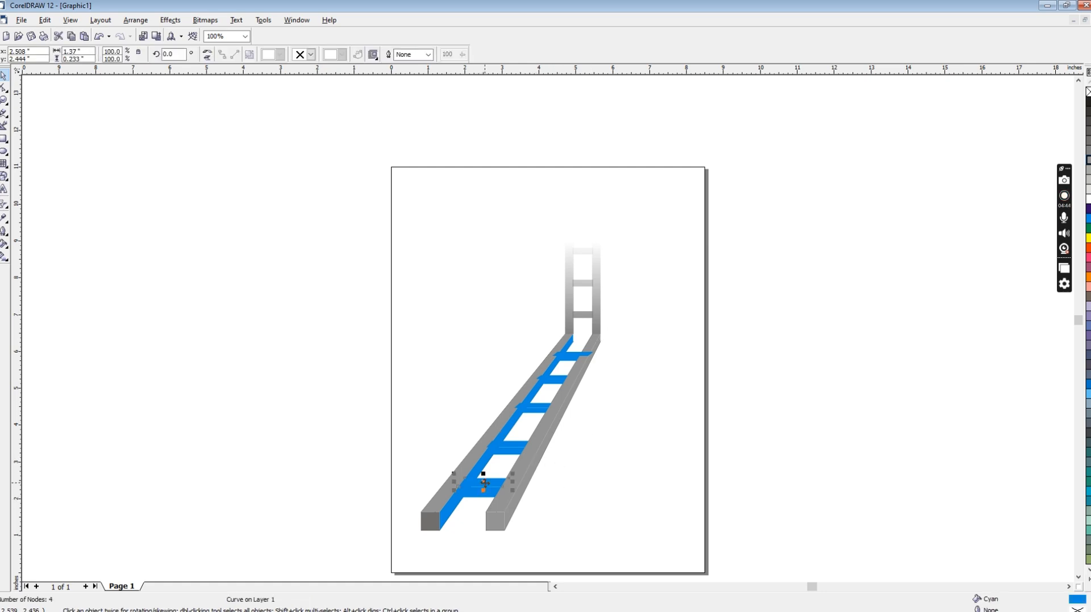
{"action": "left_click", "coordinate": [513, 445], "text": "shift"}
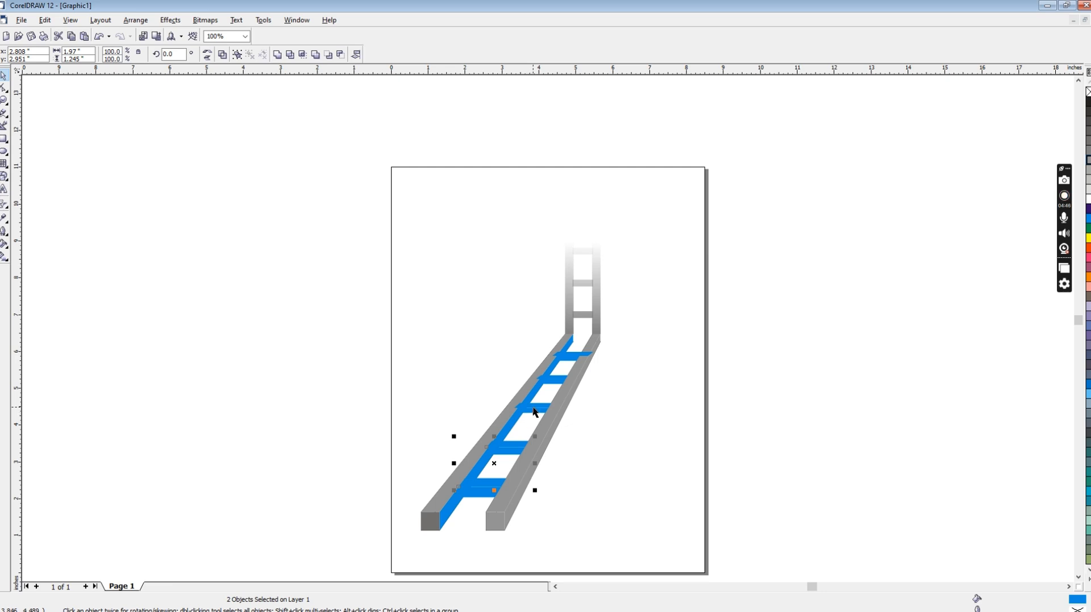
{"action": "left_click", "coordinate": [533, 408], "text": "shift"}
{"action": "left_click", "coordinate": [556, 379], "text": "shift"}
{"action": "left_click", "coordinate": [570, 356], "text": "shift"}
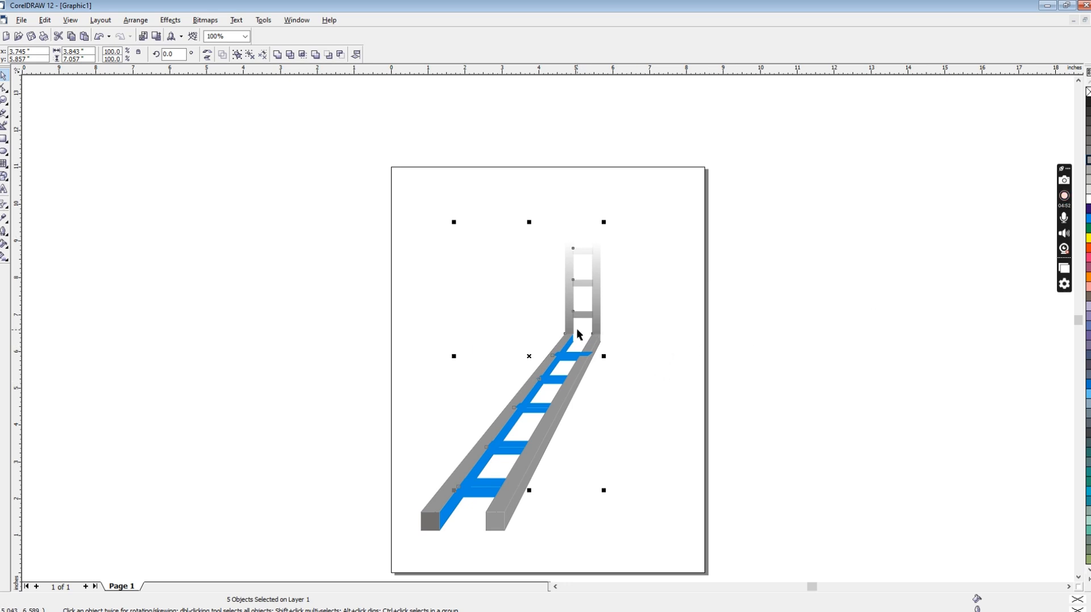
{"action": "left_click", "coordinate": [586, 357], "text": "shift"}
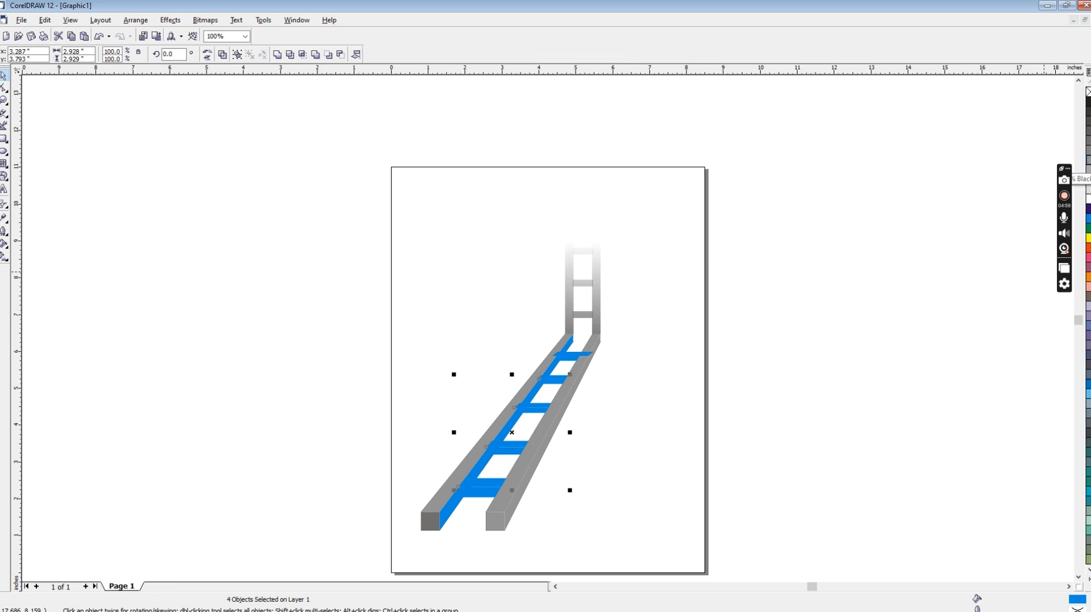
{"action": "left_click", "coordinate": [1086, 171]}
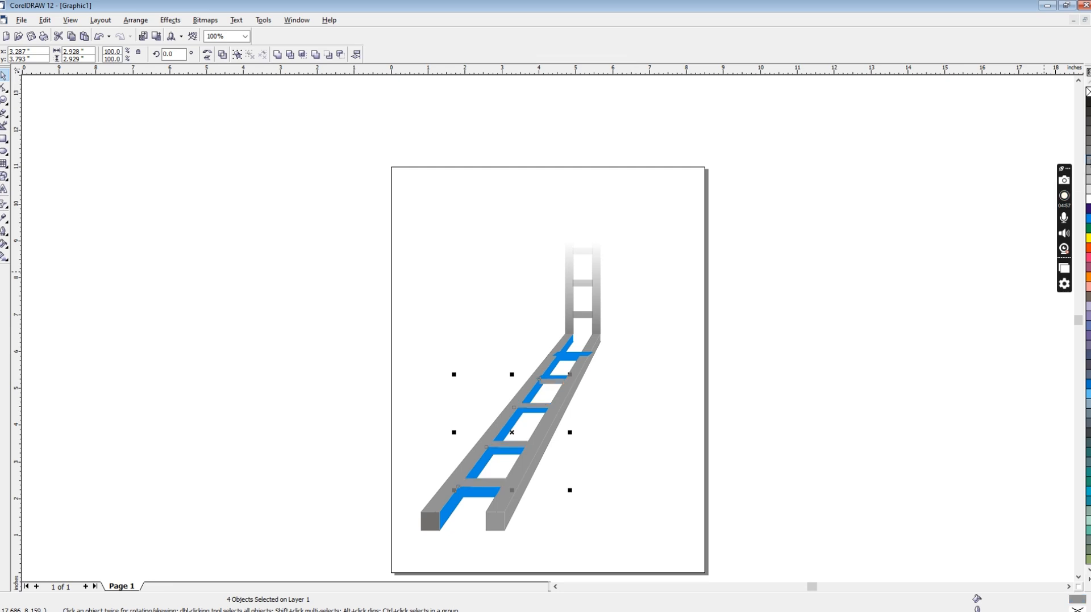
{"action": "left_click", "coordinate": [652, 396]}
Step: Send the group containing the farthest crosspiece's top face and the fading upright section to the back
{"action": "key", "text": "z"}
{"action": "left_click_drag", "start_coordinate": [479, 290], "coordinate": [660, 398]}
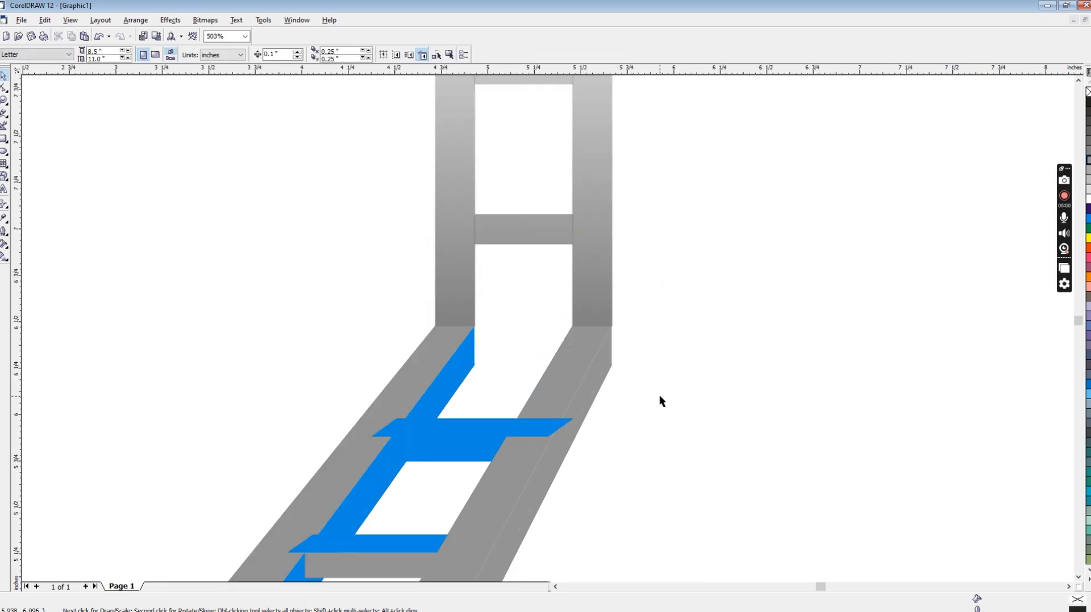
{"action": "left_click", "coordinate": [519, 426]}
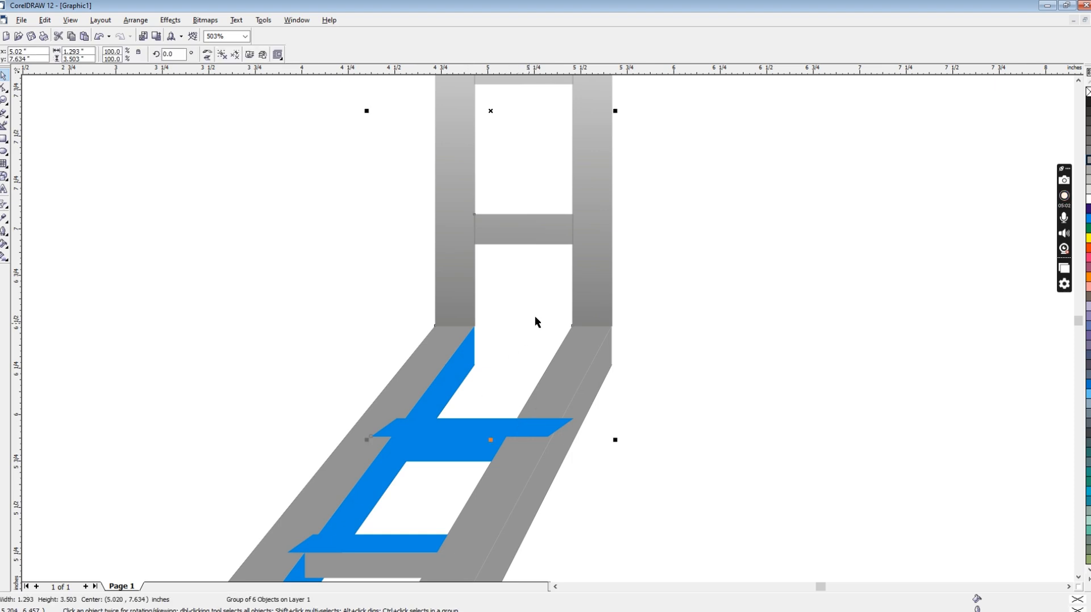
{"action": "key", "text": "shift+Page_Down"}
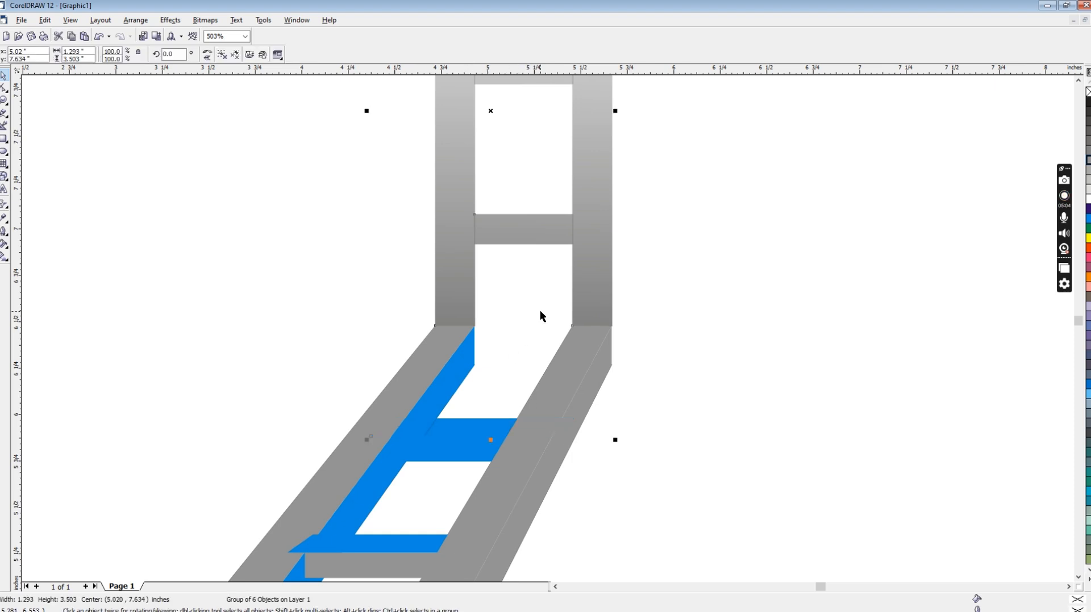
Step: Bring the front face of the farthest crosspiece to the front
{"action": "left_click", "coordinate": [645, 437]}
{"action": "left_click", "coordinate": [455, 423]}
{"action": "left_click_drag", "start_coordinate": [316, 347], "coordinate": [663, 458]}
{"action": "left_click_drag", "start_coordinate": [220, 358], "coordinate": [776, 561]}
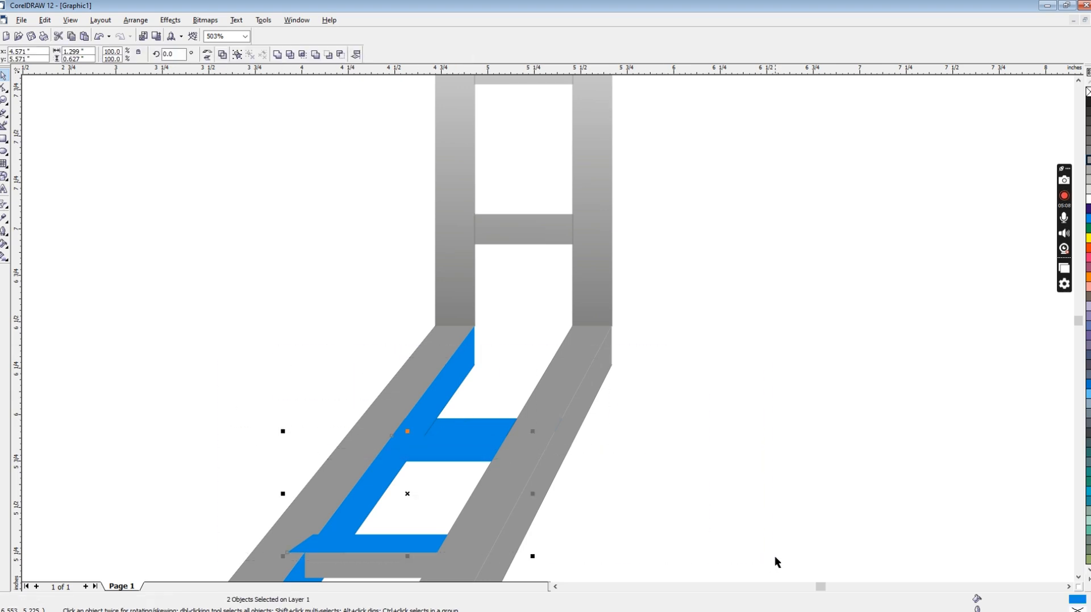
{"action": "left_click_drag", "start_coordinate": [272, 337], "coordinate": [778, 513]}
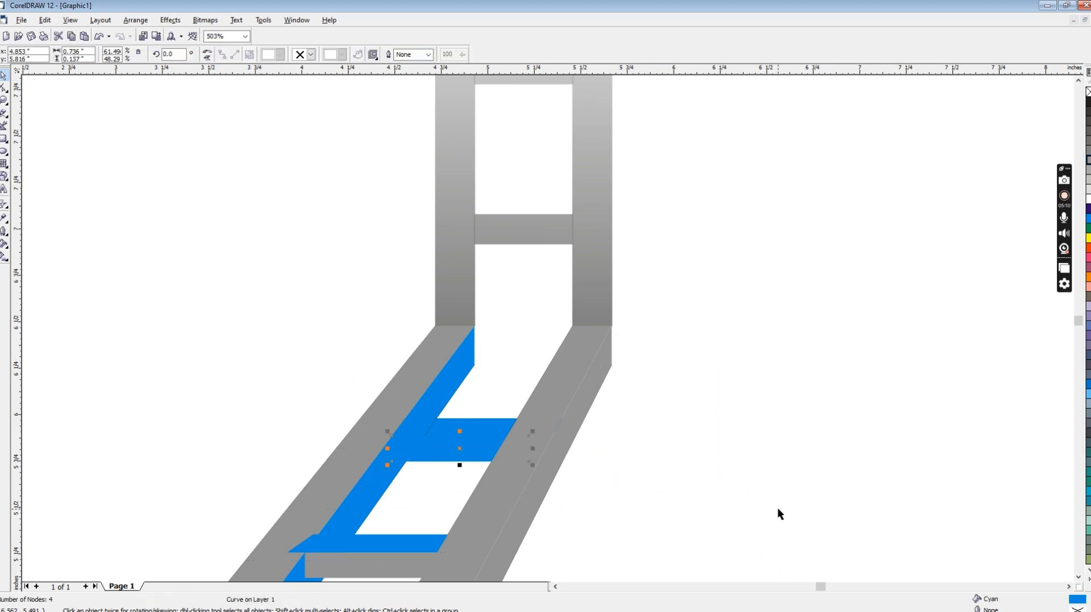
{"action": "key", "text": "shift+Page_Up"}
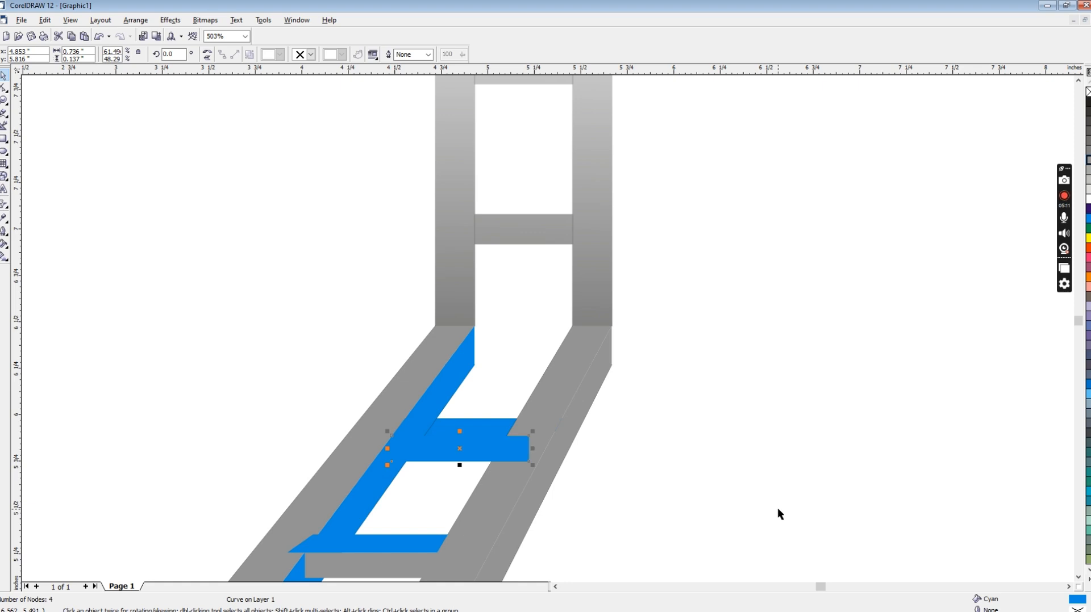
Step: Ungroup the six-object group holding the upright section and the farthest crosspiece's top face
{"action": "left_click", "coordinate": [492, 422]}
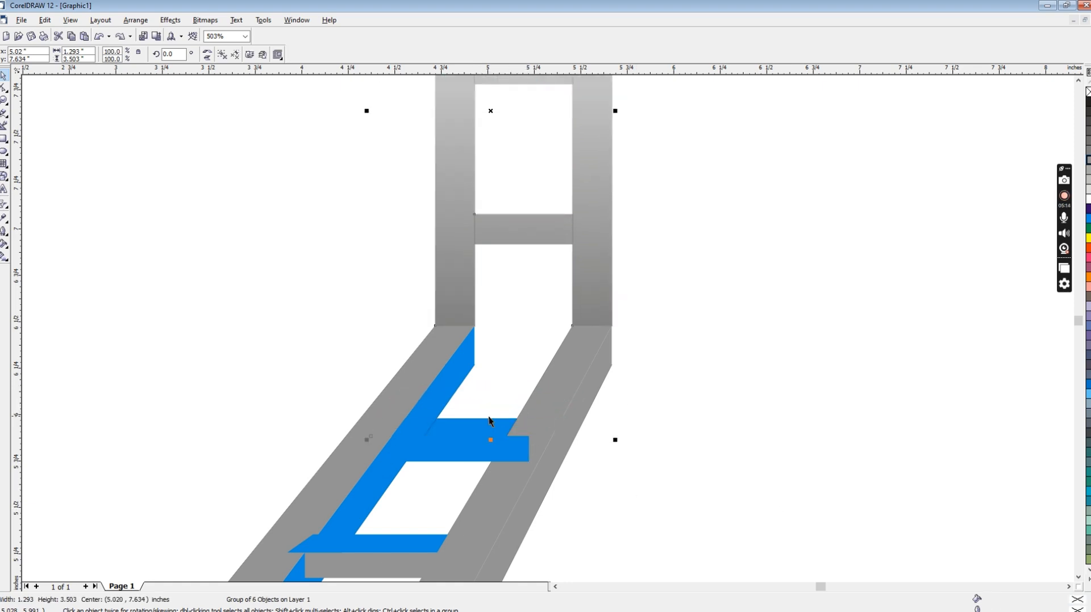
{"action": "left_click", "coordinate": [486, 425], "text": "ctrl"}
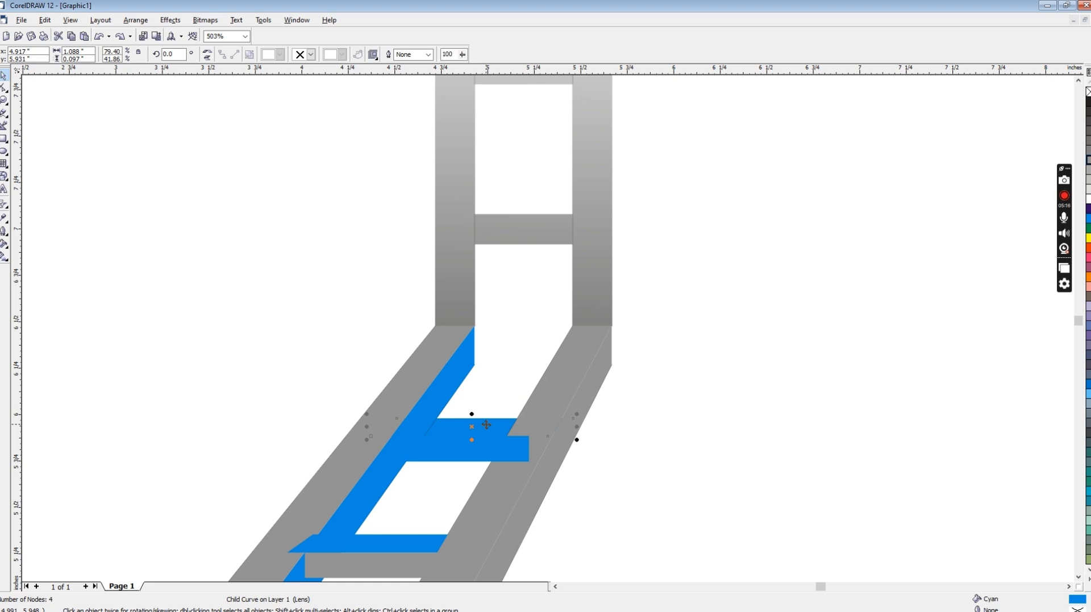
{"action": "right_click", "coordinate": [486, 425]}
{"action": "left_click", "coordinate": [651, 434]}
{"action": "left_click", "coordinate": [592, 239]}
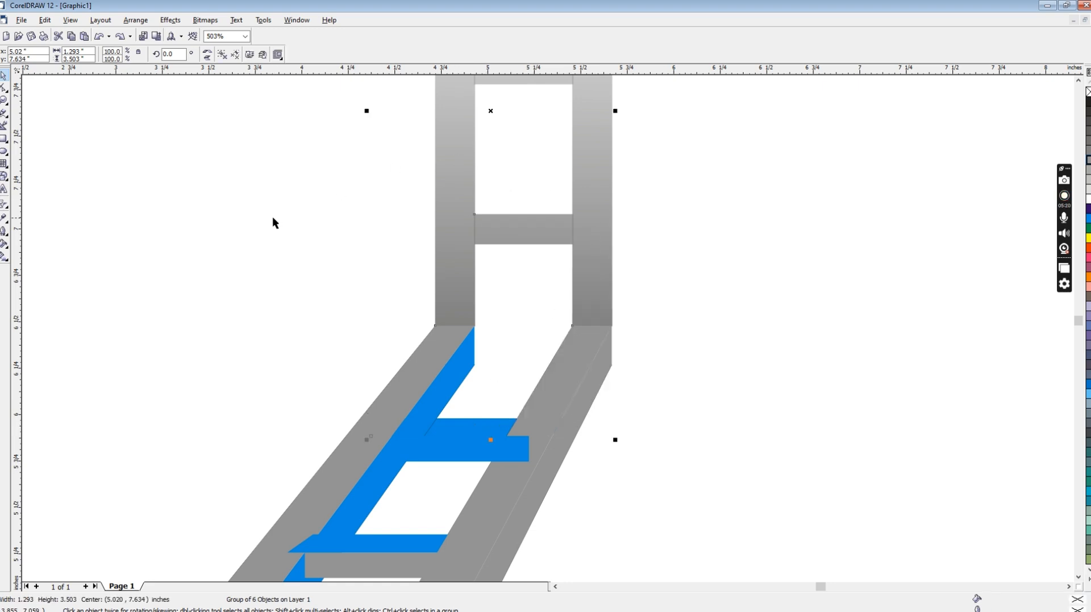
{"action": "right_click", "coordinate": [449, 201]}
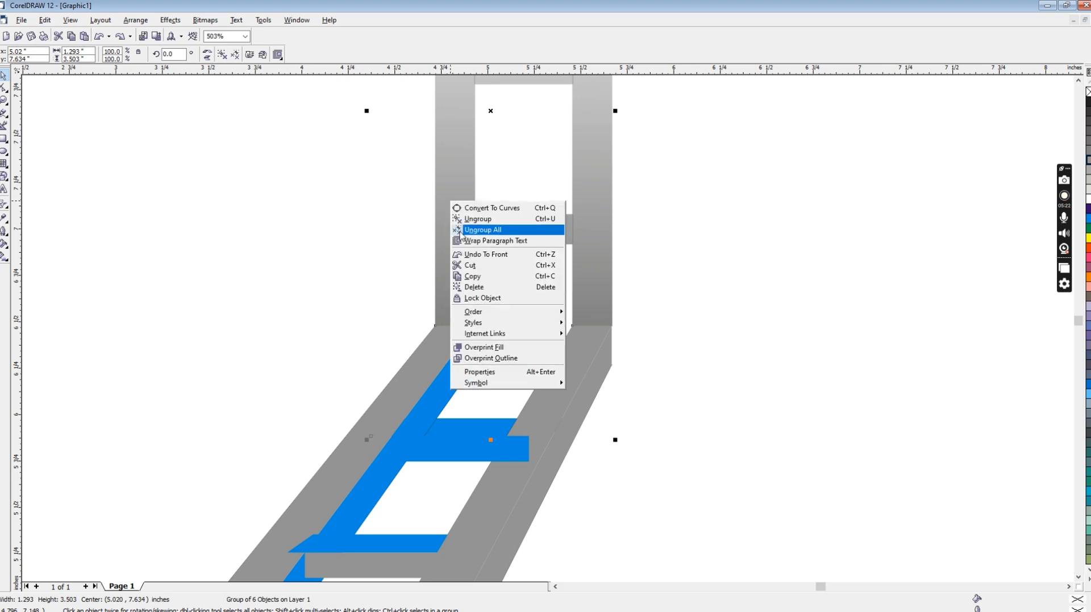
{"action": "left_click", "coordinate": [477, 219]}
Step: Bring both faces of the farthest crosspiece to the front and fill its top face with 40% Black
{"action": "left_click_drag", "start_coordinate": [250, 339], "coordinate": [571, 440]}
{"action": "left_click_drag", "start_coordinate": [271, 352], "coordinate": [593, 483]}
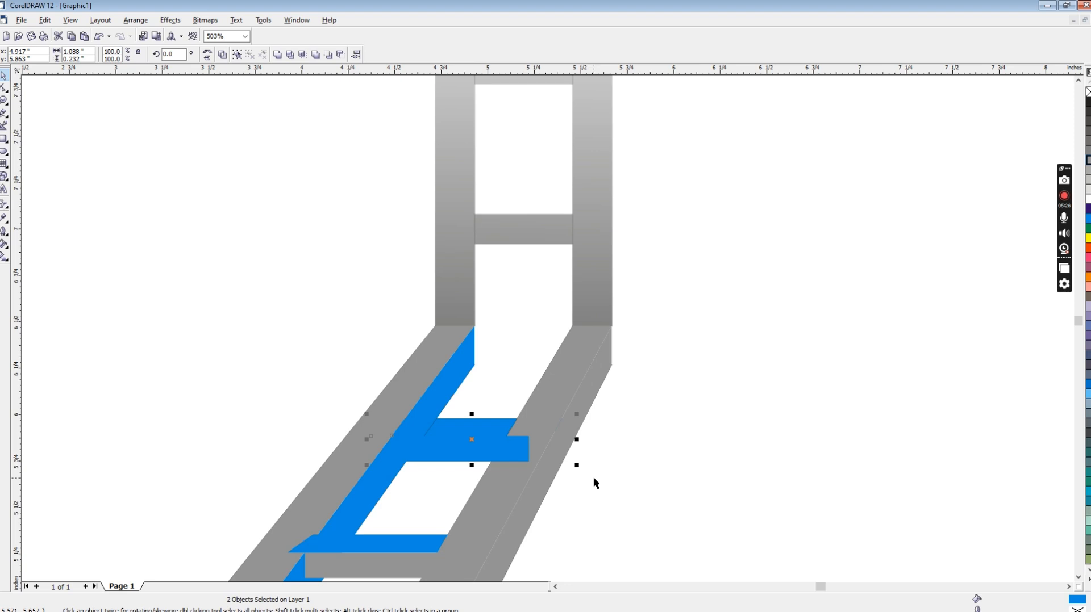
{"action": "key", "text": "shift+Page_Up"}
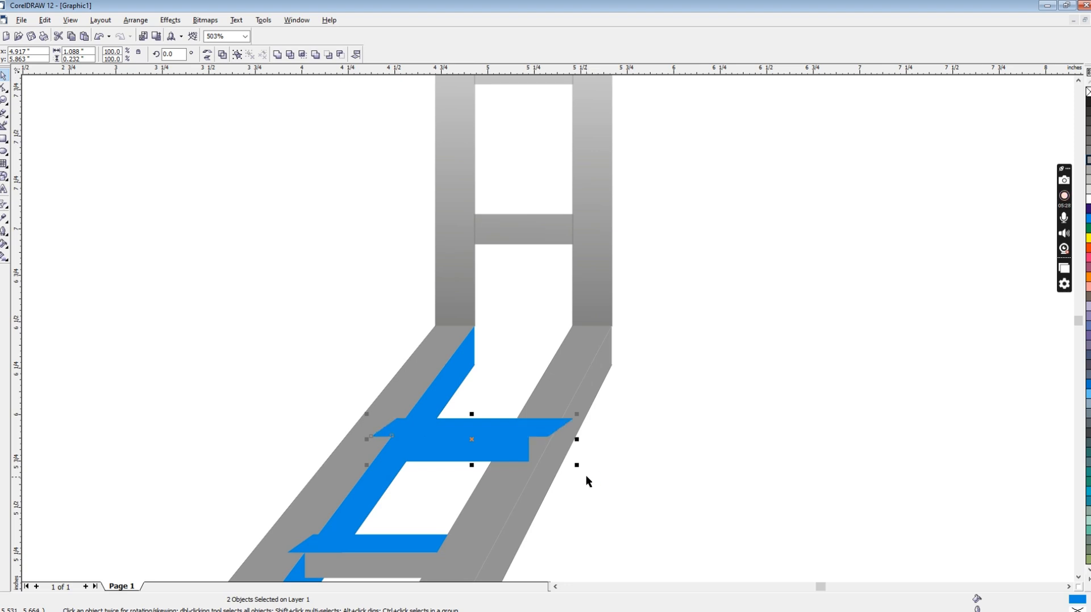
{"action": "left_click", "coordinate": [652, 443]}
{"action": "left_click", "coordinate": [525, 421]}
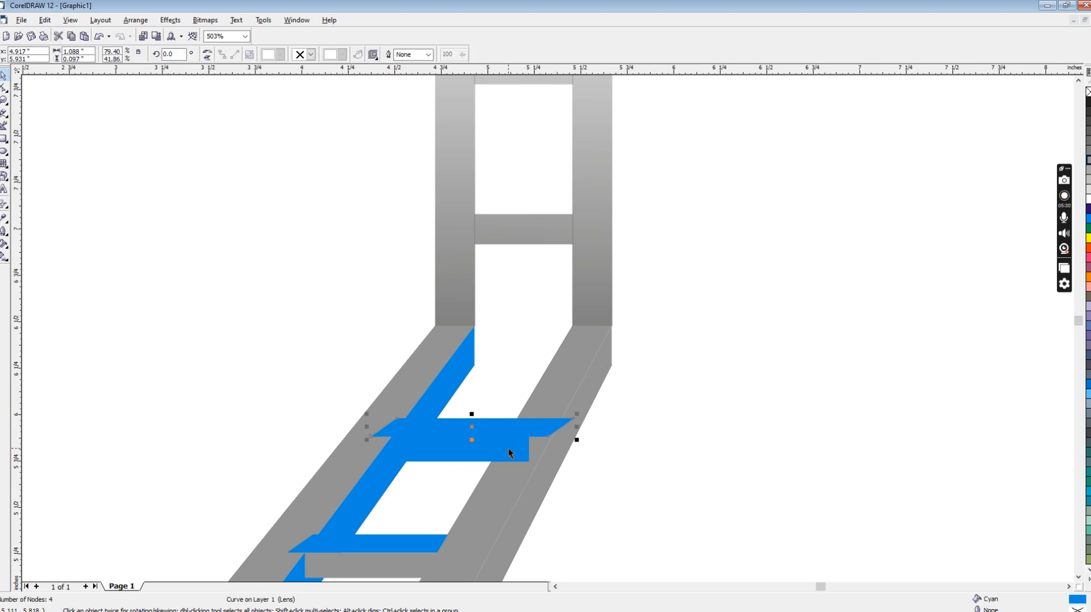
{"action": "key", "text": "shift+Page_Down"}
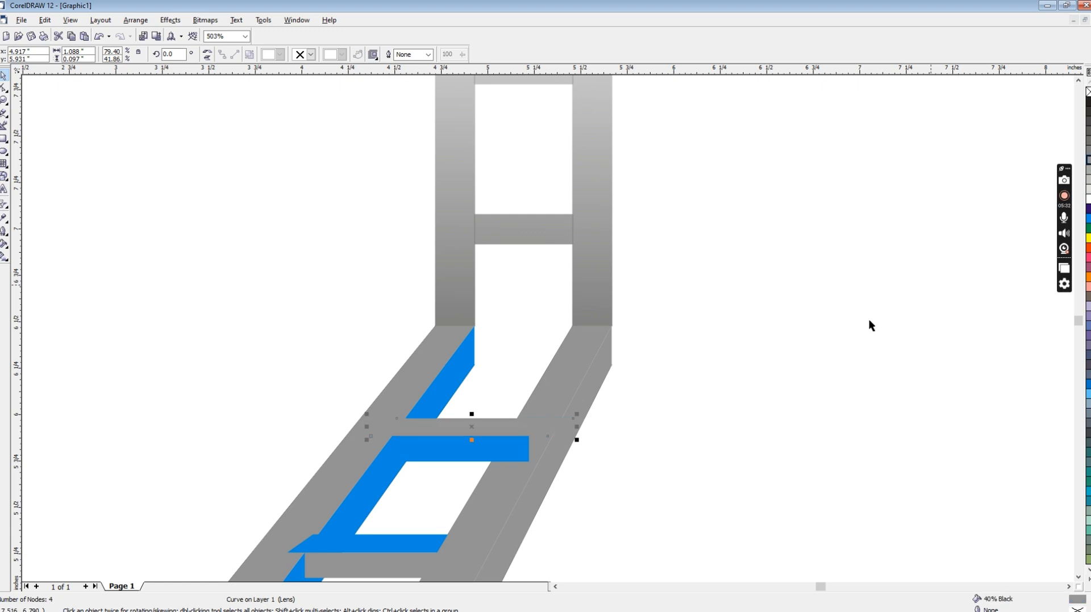
Step: Bring the right receding beam's top face to the front so it covers the farthest crosspiece's end
{"action": "left_click", "coordinate": [585, 438]}
{"action": "left_click", "coordinate": [536, 478]}
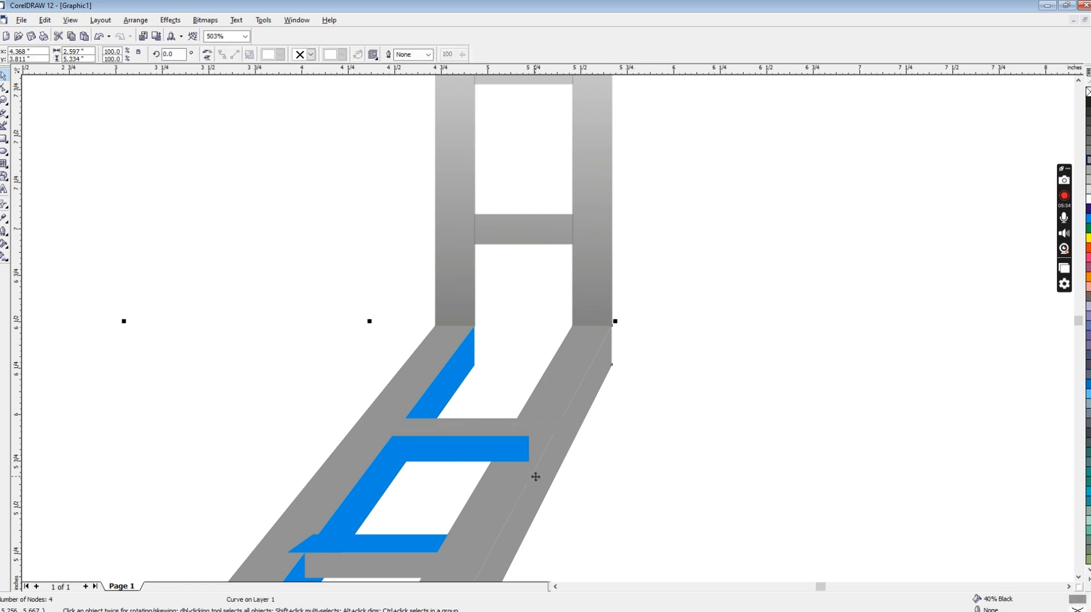
{"action": "left_click", "coordinate": [520, 444]}
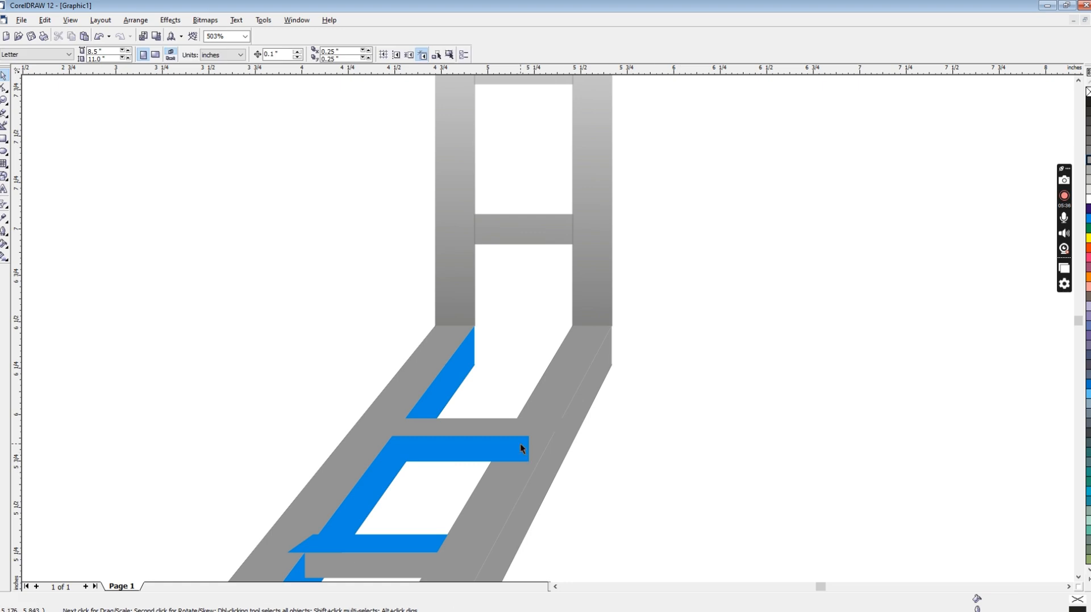
{"action": "left_click", "coordinate": [489, 503]}
{"action": "key", "text": "shift+Page_Up"}
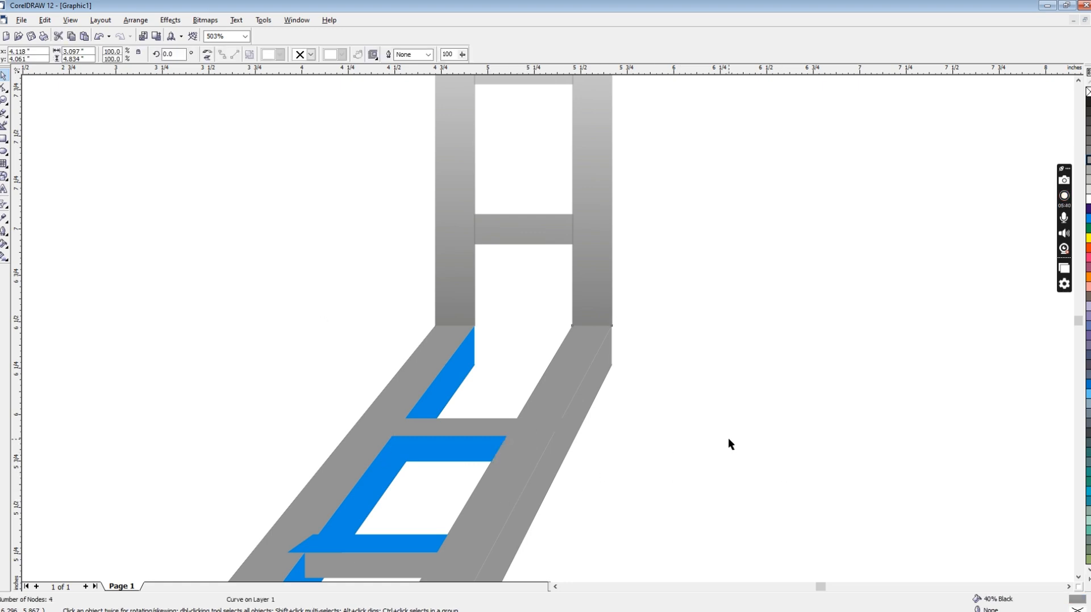
Step: Fill the right receding beam's outer side face with Cyan
{"action": "left_click", "coordinate": [727, 441]}
{"action": "left_click", "coordinate": [575, 429]}
{"action": "left_click", "coordinate": [575, 429]}
{"action": "left_click", "coordinate": [575, 429]}
{"action": "left_click", "coordinate": [1088, 219]}
{"action": "left_click", "coordinate": [714, 431]}
{"action": "key", "text": "F3"}
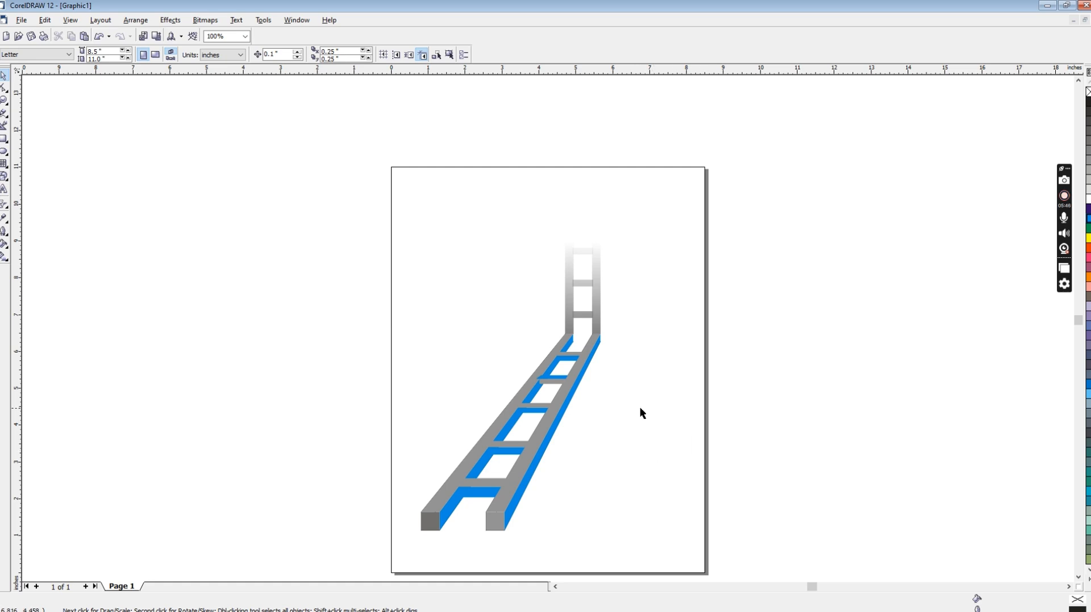
Step: Fill the square front ends of both receding beams with dark blue
{"action": "left_click", "coordinate": [494, 522]}
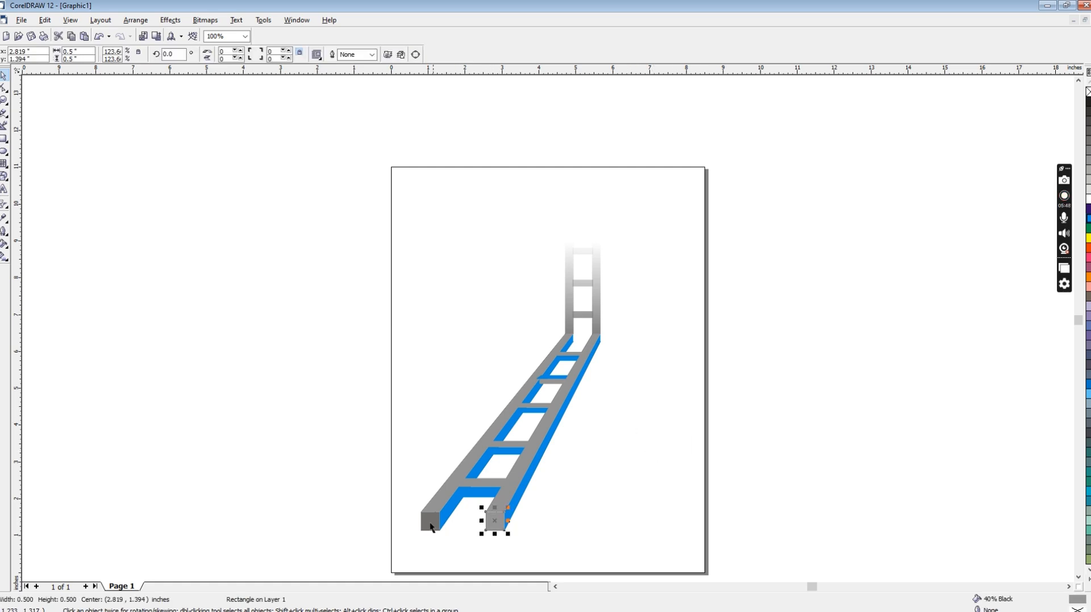
{"action": "left_click", "coordinate": [430, 527], "text": "shift"}
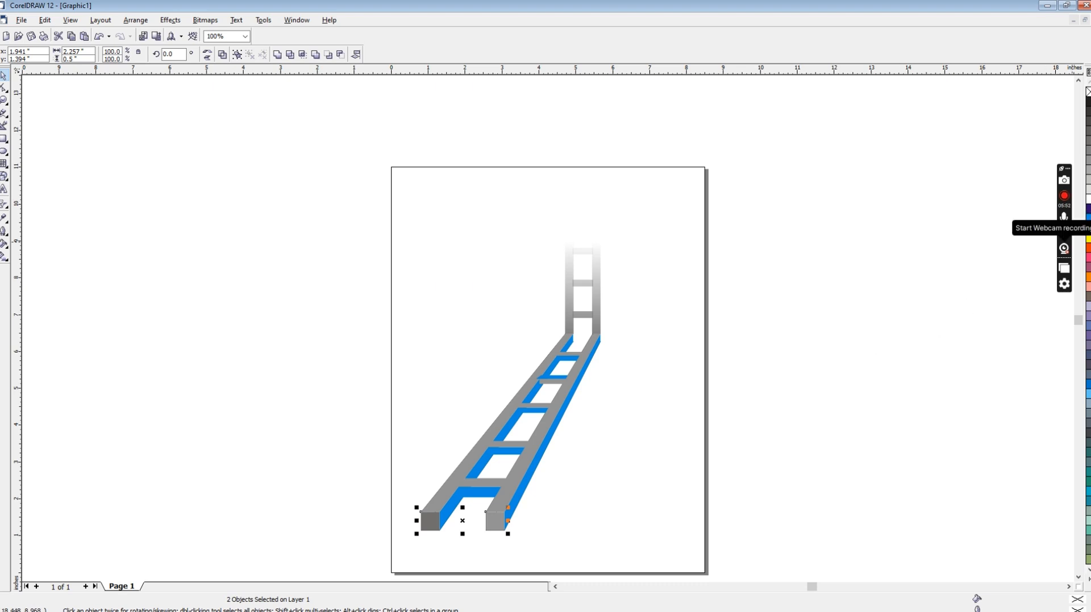
{"action": "left_click", "coordinate": [1088, 209]}
{"action": "left_click", "coordinate": [682, 476]}
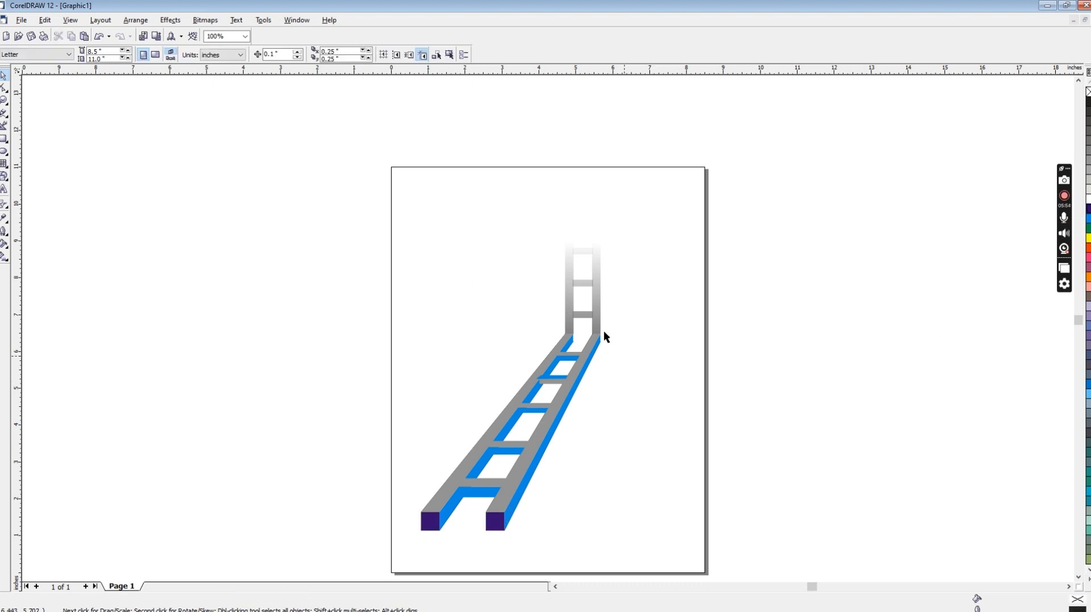
Step: Draw a square about 4.86 inches wide around the upright section and move it up 1 inch
{"action": "left_click", "coordinate": [4, 138]}
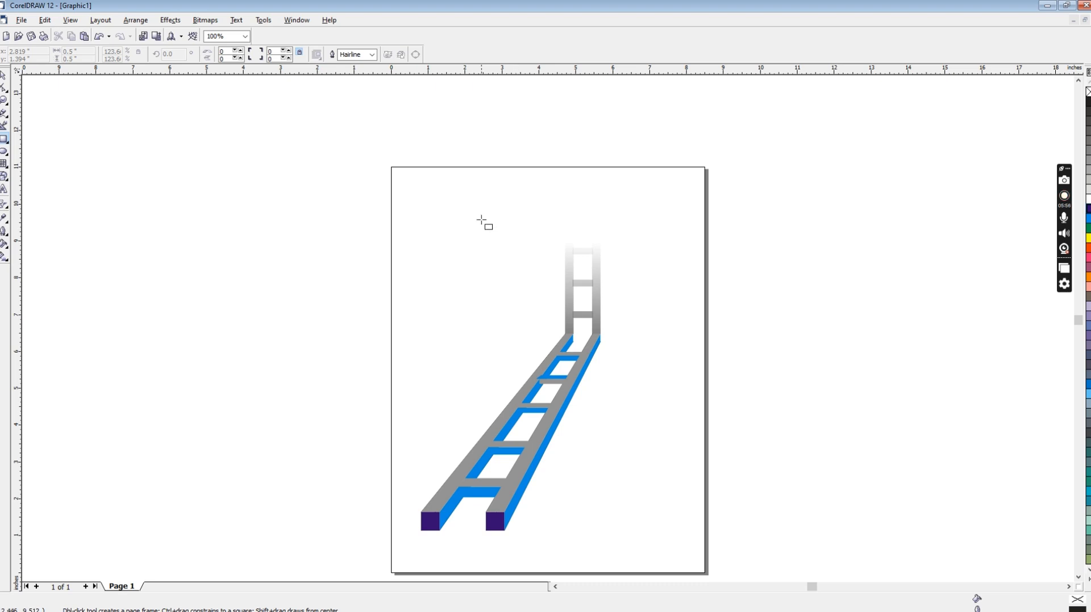
{"action": "left_click_drag", "start_coordinate": [482, 210], "coordinate": [629, 385]}
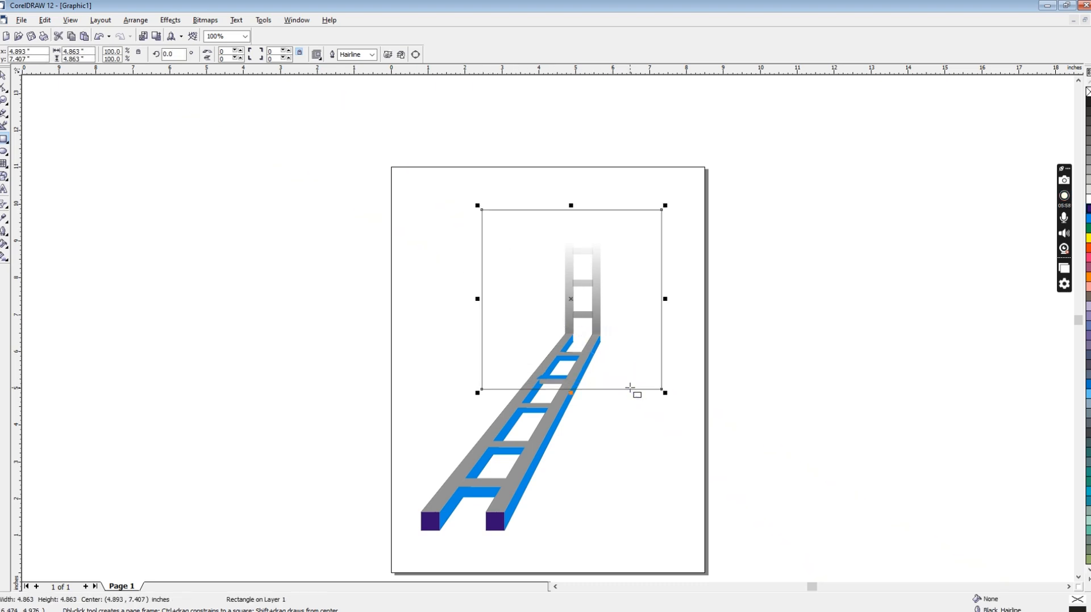
{"action": "key", "text": "space"}
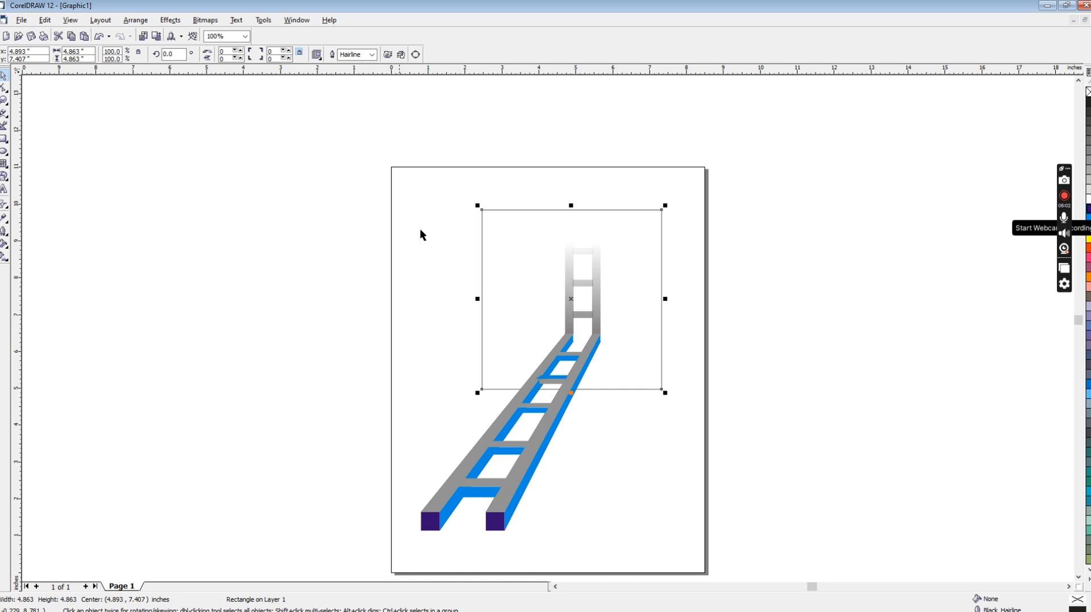
{"action": "left_click", "coordinate": [515, 210]}
{"action": "left_click", "coordinate": [514, 210]}
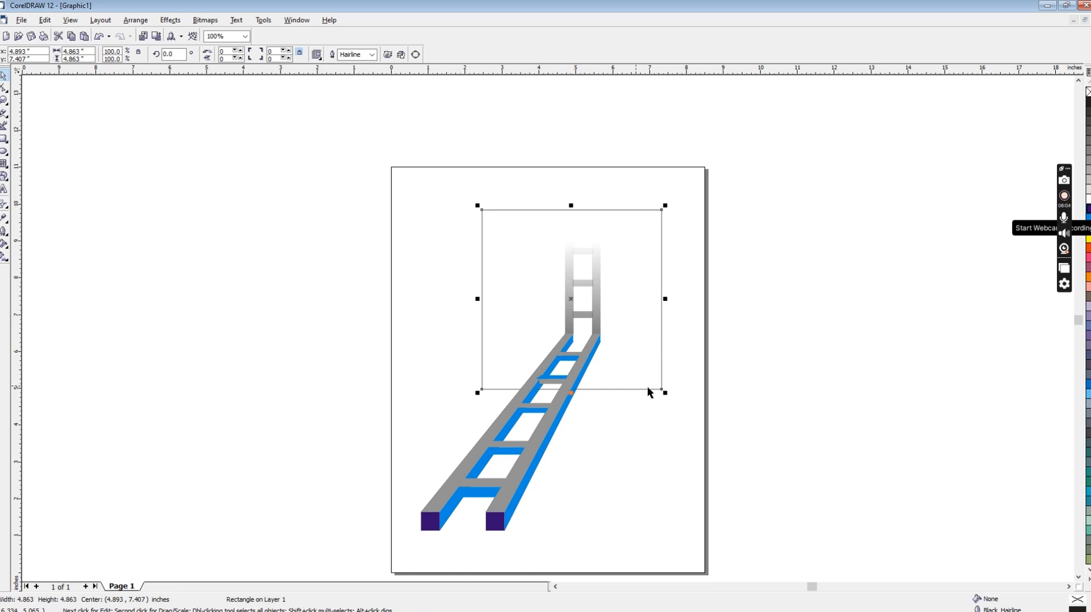
{"action": "left_click_drag", "start_coordinate": [662, 389], "coordinate": [661, 352]}
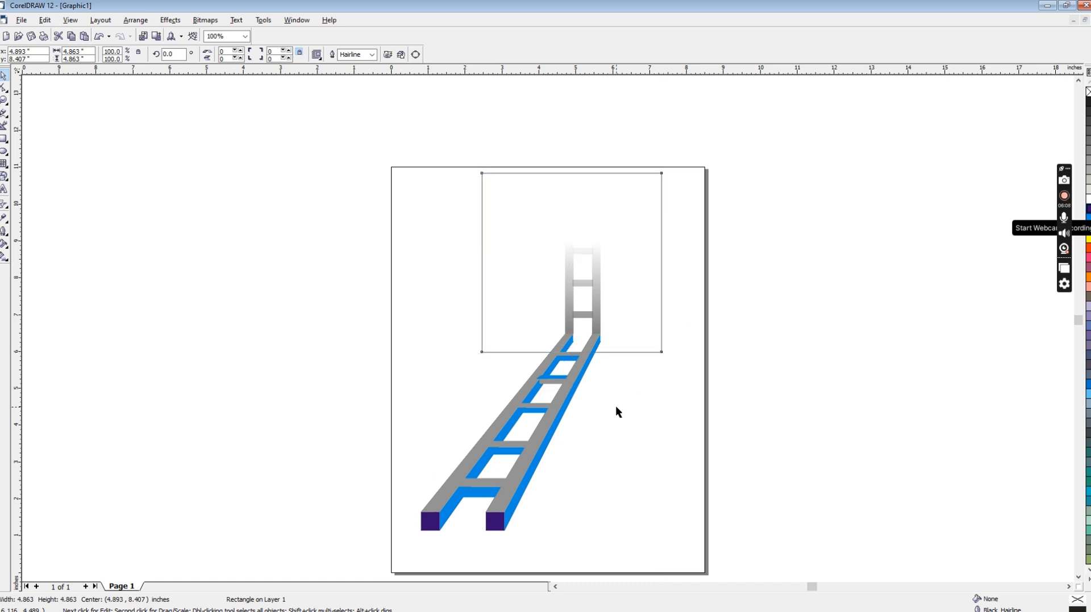
Step: Fill the square behind the upright section with 10% Black and remove its outline
{"action": "left_click", "coordinate": [661, 296]}
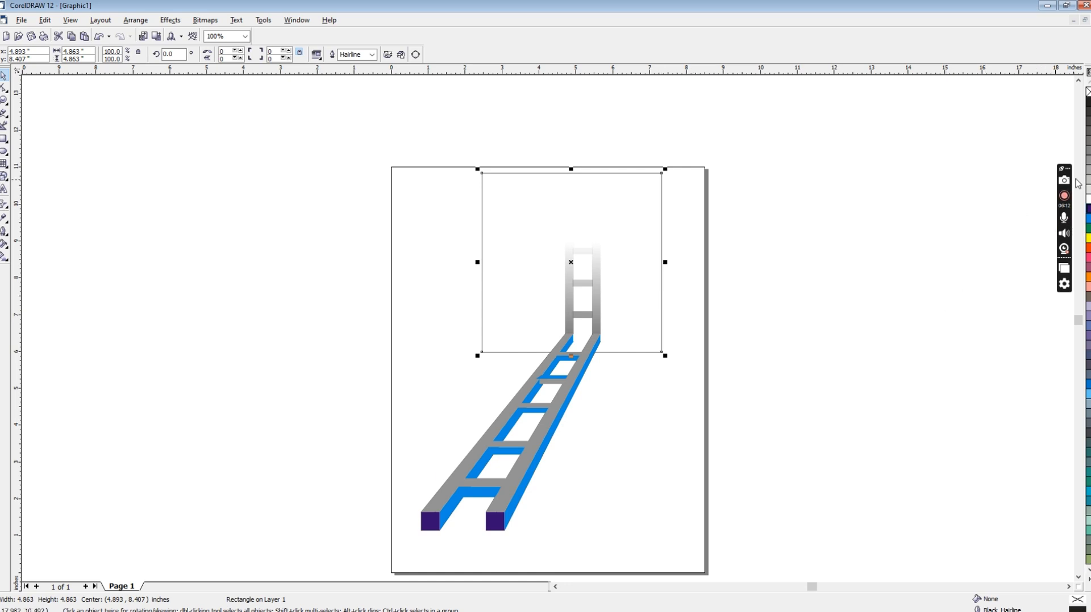
{"action": "left_click", "coordinate": [1087, 170]}
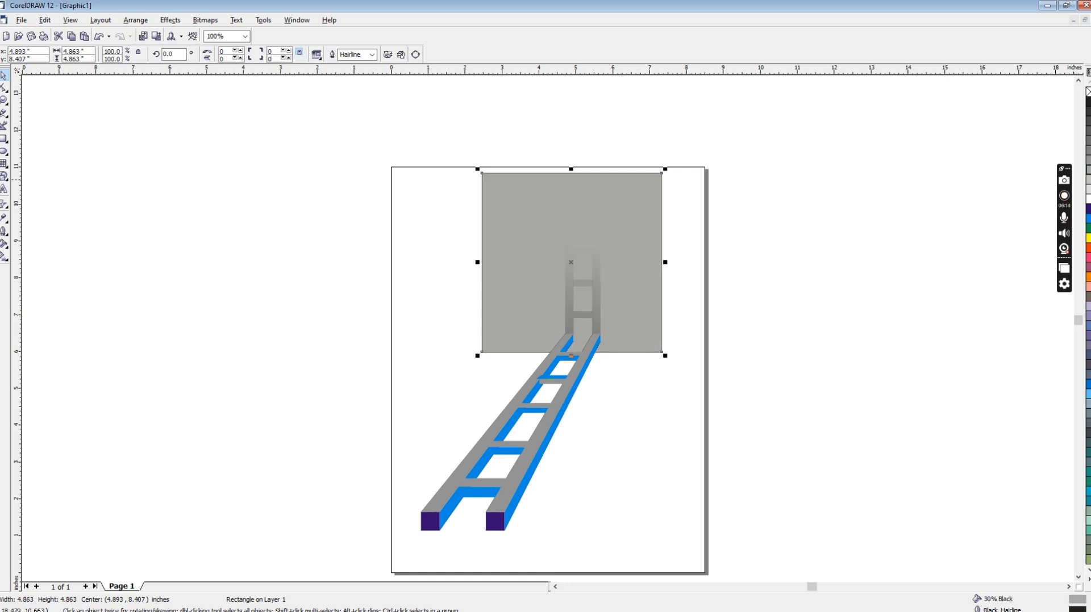
{"action": "left_click", "coordinate": [1088, 189]}
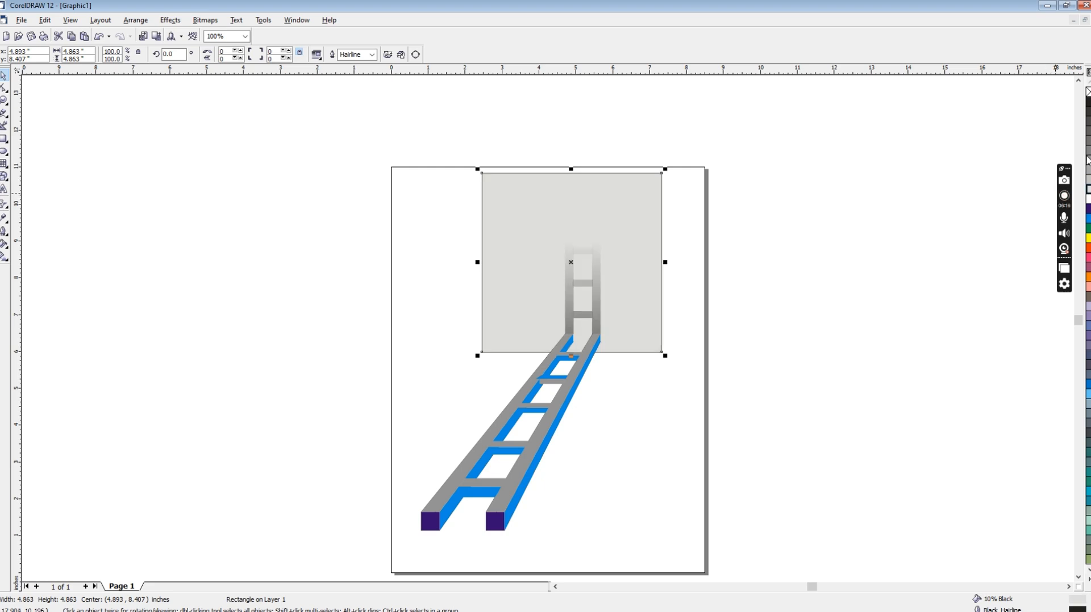
{"action": "left_click", "coordinate": [646, 360]}
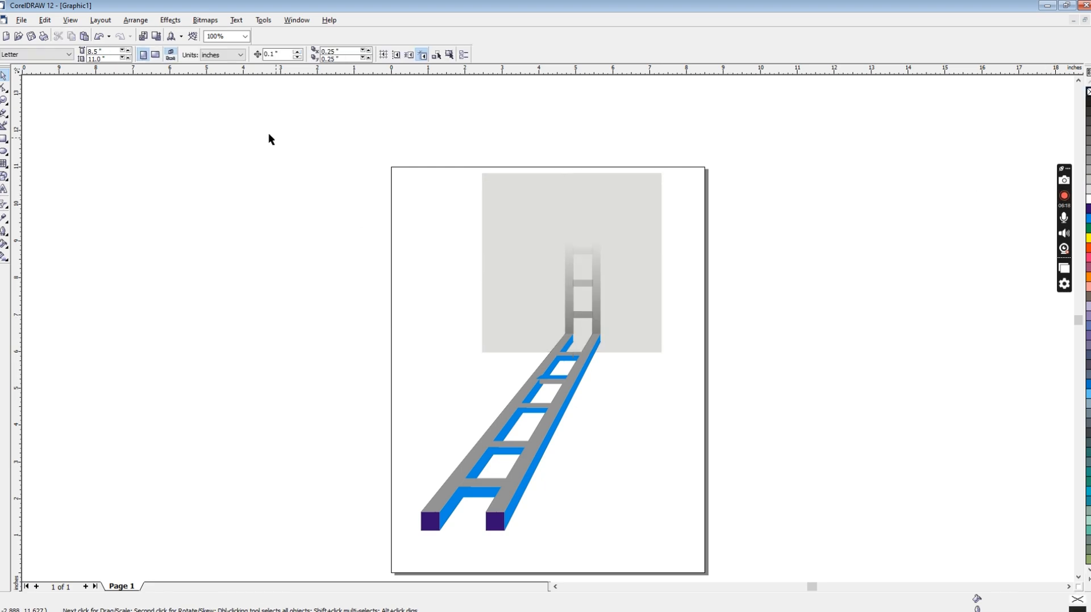
Step: Group all objects of the ladder and wall and rotate the group to 270 degrees
{"action": "left_click_drag", "start_coordinate": [267, 134], "coordinate": [721, 493]}
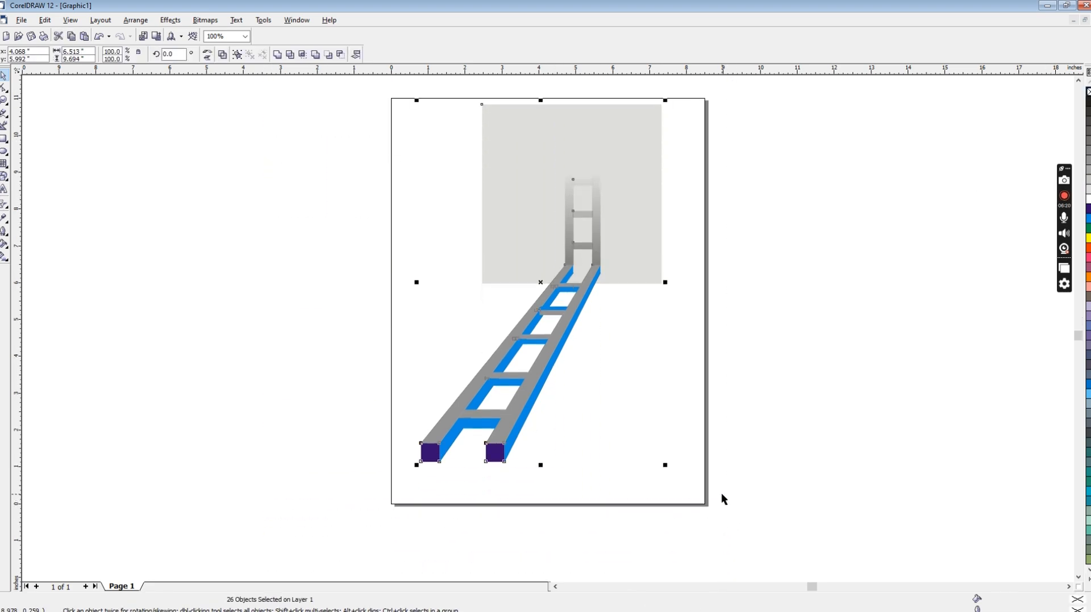
{"action": "key", "text": "ctrl+g"}
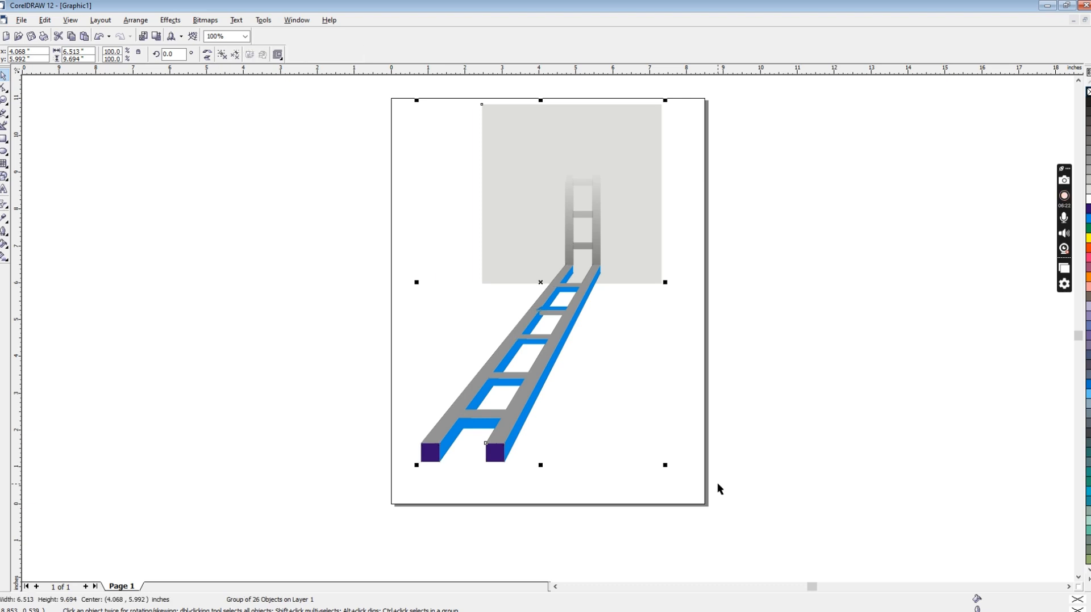
{"action": "left_click", "coordinate": [179, 52]}
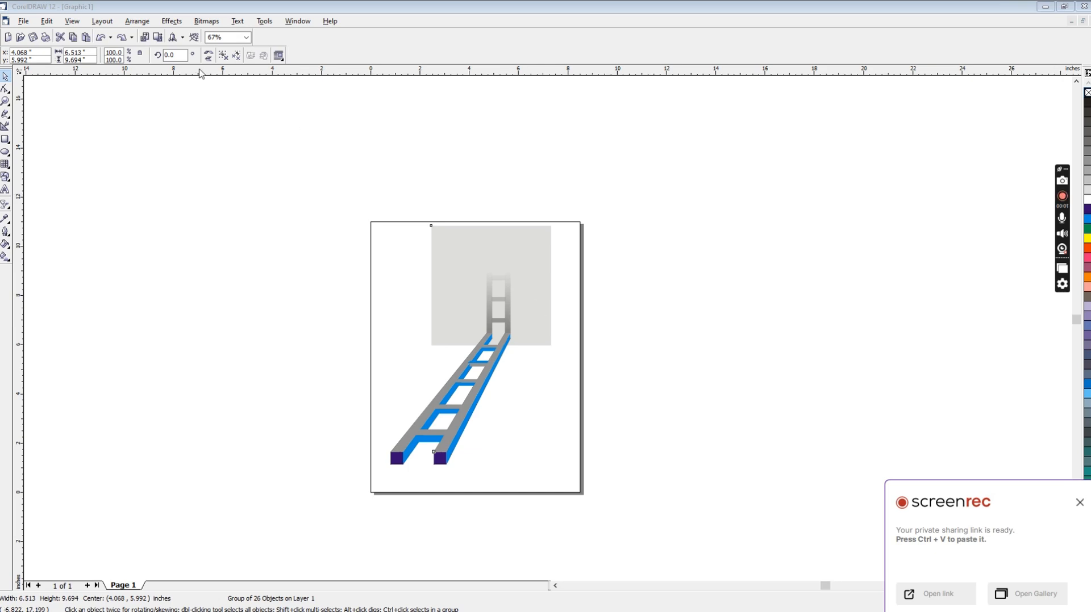
{"action": "left_click", "coordinate": [172, 55]}
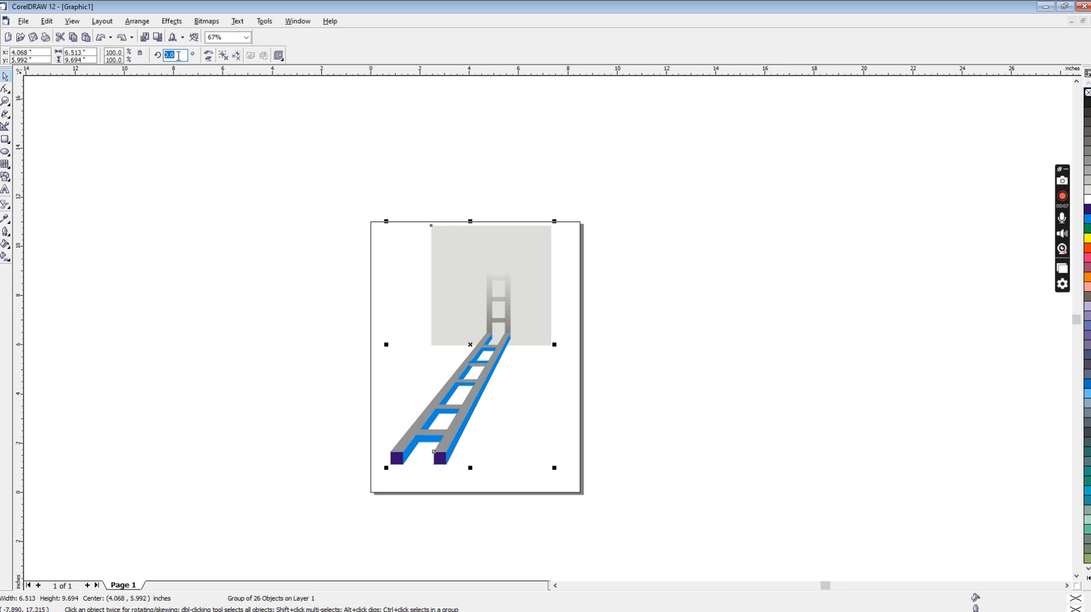
{"action": "key", "text": "Return"}
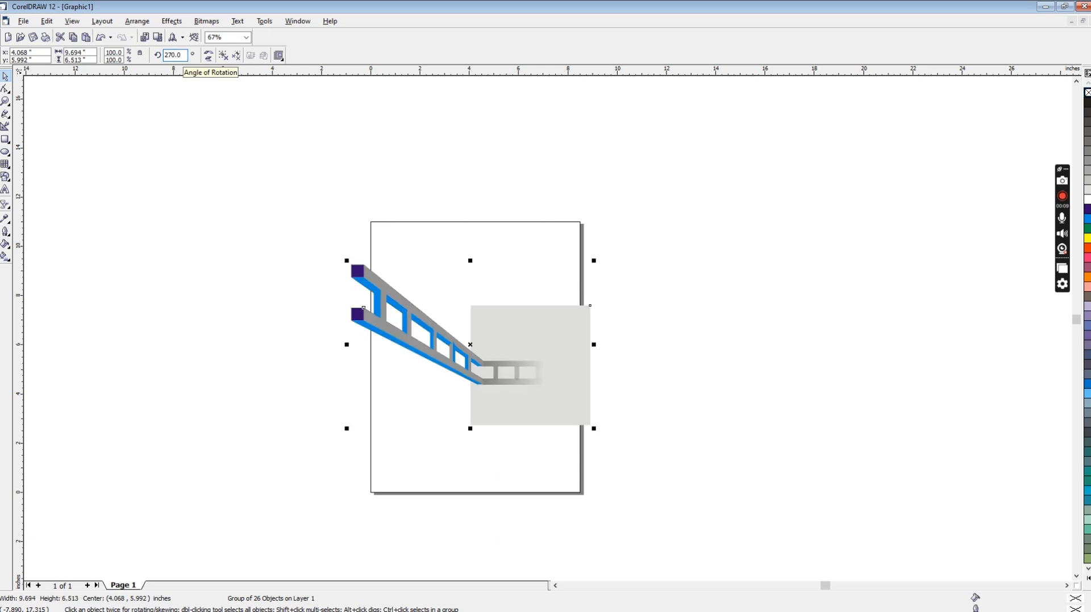
{"action": "left_click", "coordinate": [716, 384]}
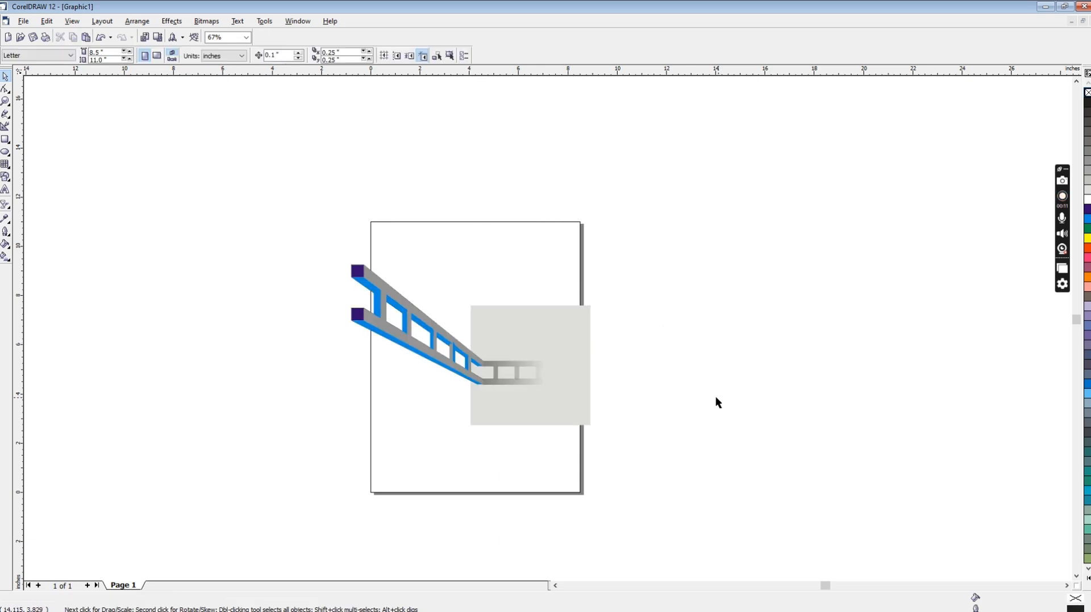
Step: Add a line of artistic text below the ladder with the artist's name followed by "CorelDraw Graphics"
{"action": "left_click", "coordinate": [5, 190]}
{"action": "left_click", "coordinate": [395, 453]}
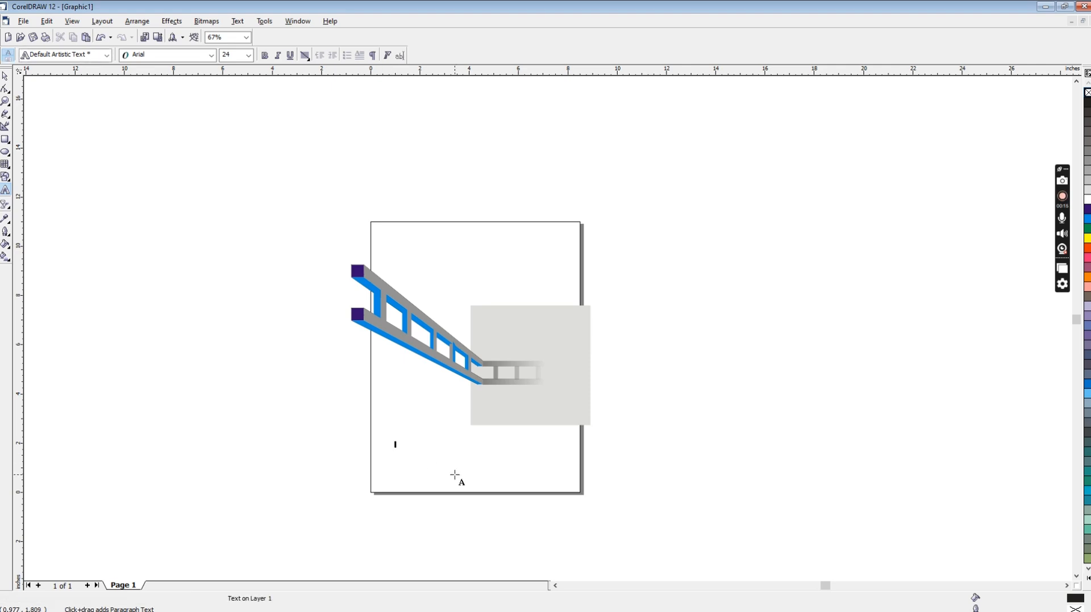
{"action": "type", "text": "Mohsin CorelDraw Graphics"}
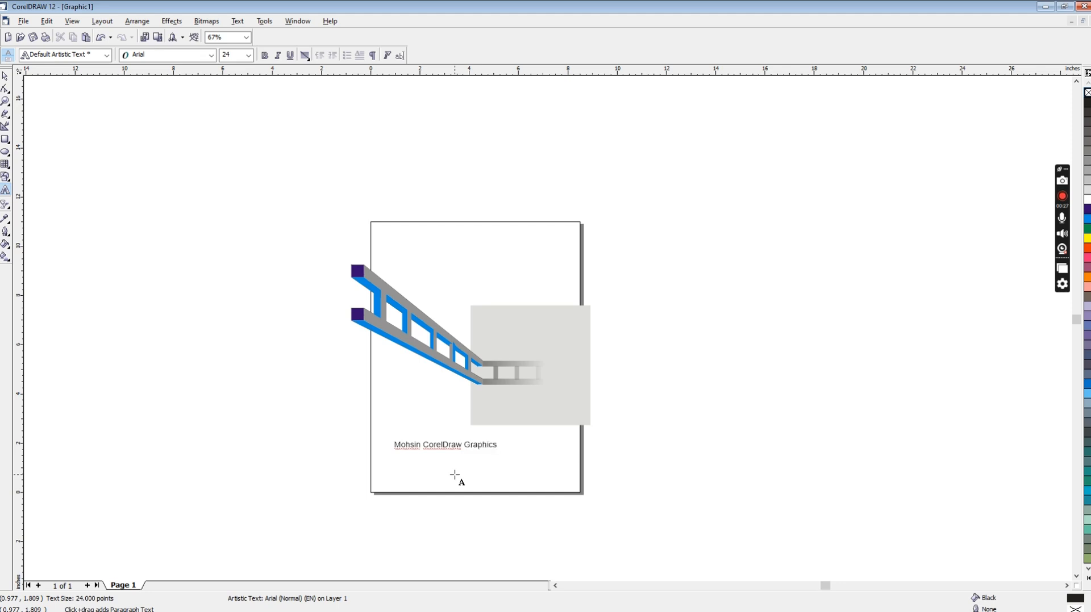
{"action": "key", "text": "ctrl+space"}
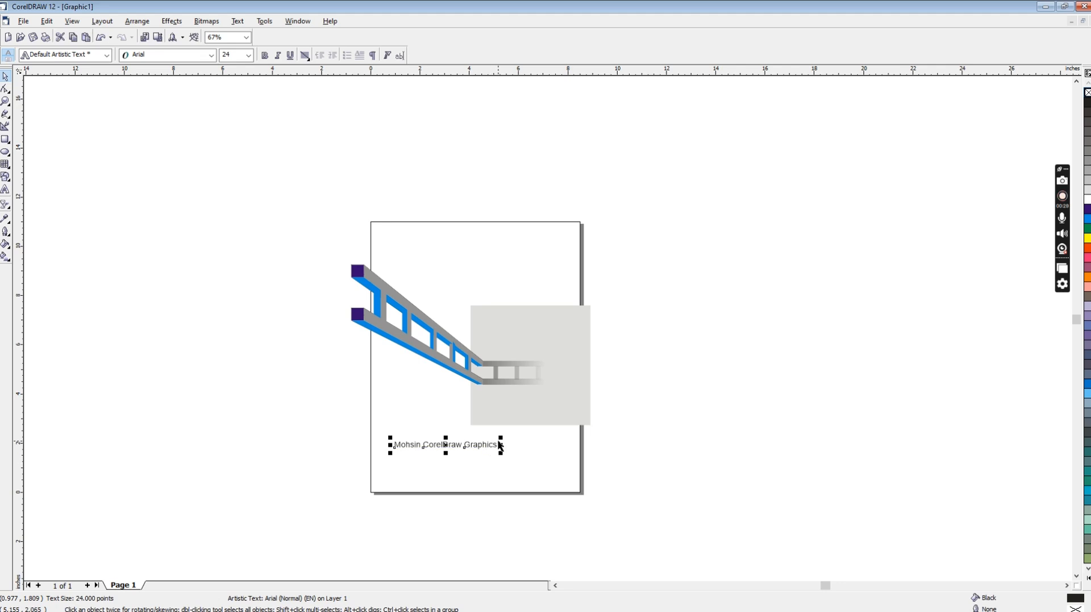
Step: Enlarge the title text to about 45.7 pt and place it horizontally centred on the page, just below the wall
{"action": "left_click_drag", "start_coordinate": [500, 447], "coordinate": [549, 420]}
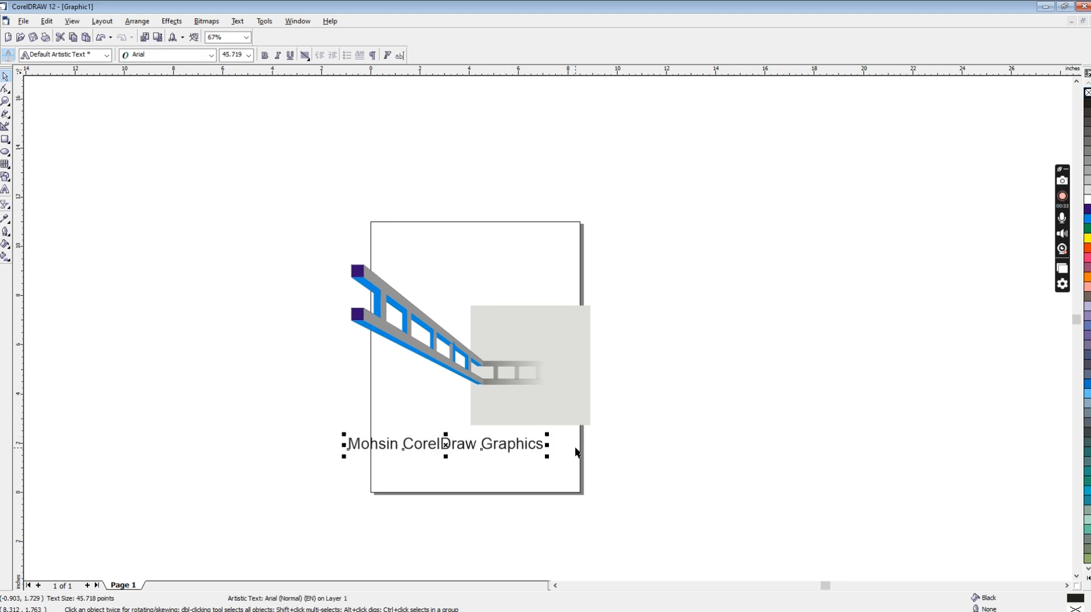
{"action": "key", "text": "p"}
{"action": "left_click", "coordinate": [623, 435]}
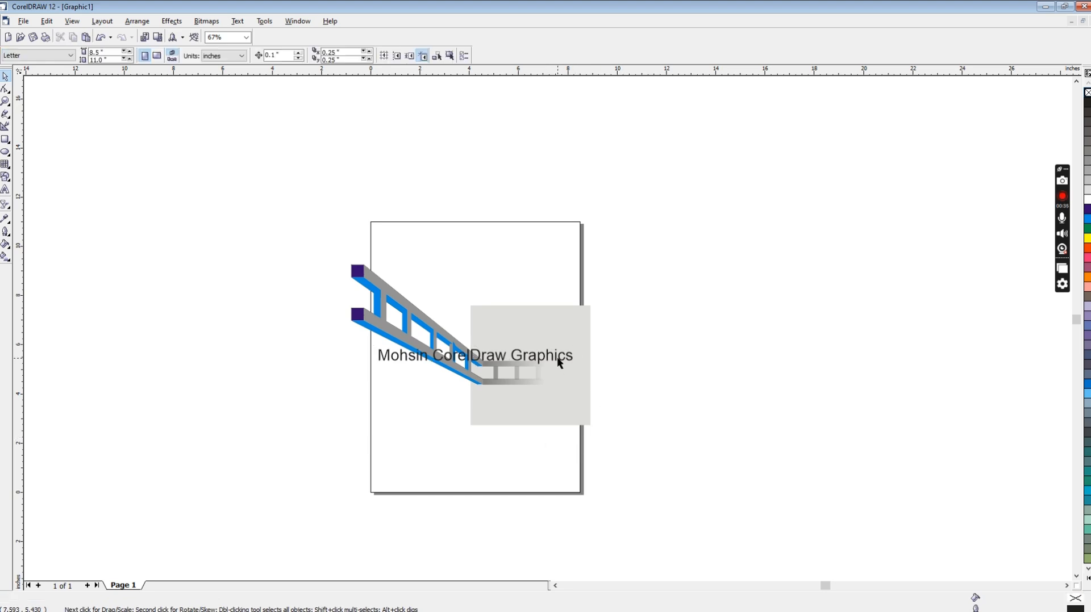
{"action": "left_click_drag", "start_coordinate": [557, 357], "coordinate": [556, 439]}
{"action": "left_click", "coordinate": [667, 350]}
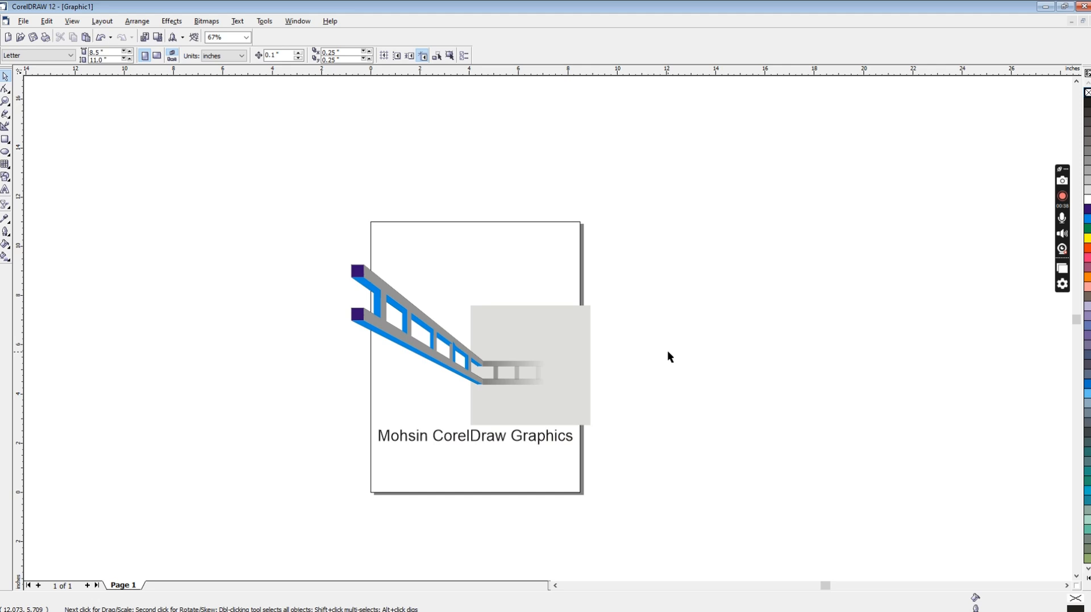
Step: Change the title's font to Arial Black and scale it down to about 38.3 pt to fit the page width
{"action": "left_click", "coordinate": [453, 442]}
{"action": "left_click", "coordinate": [211, 55]}
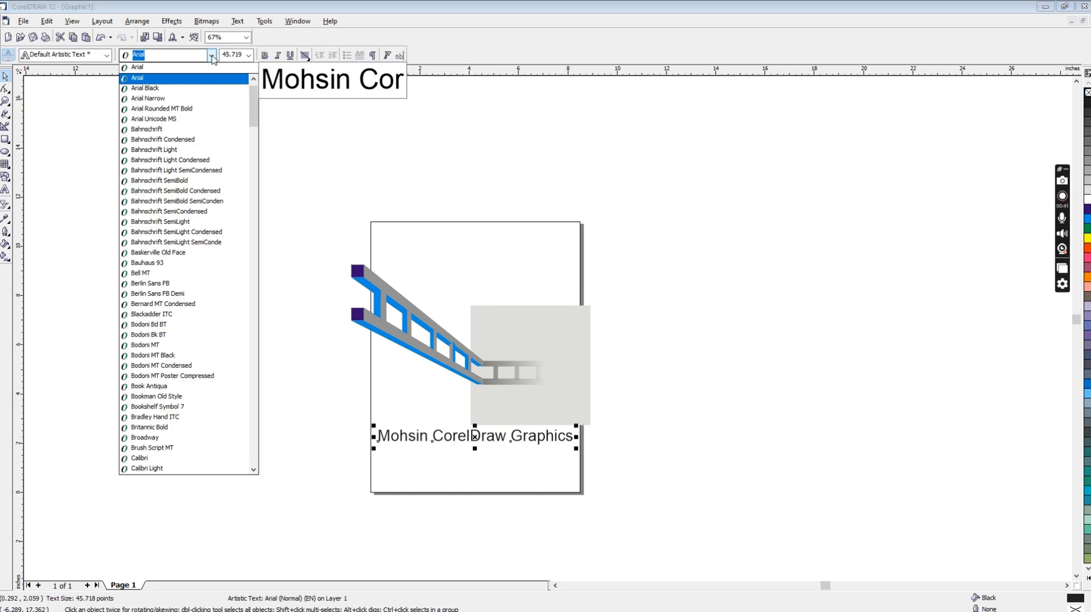
{"action": "left_click", "coordinate": [168, 75]}
{"action": "left_click", "coordinate": [178, 56]}
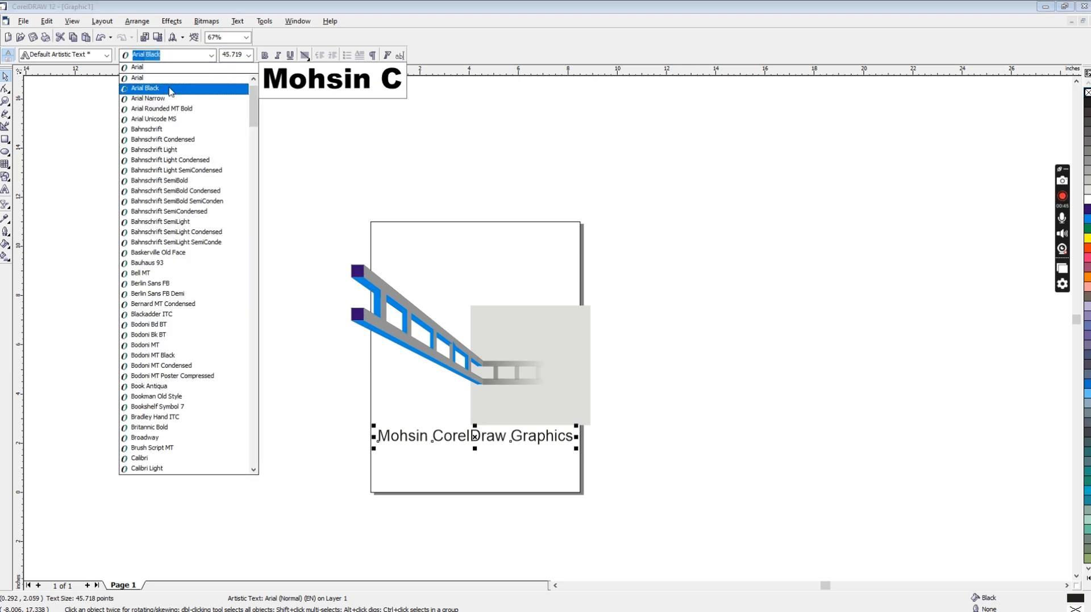
{"action": "left_click", "coordinate": [170, 89]}
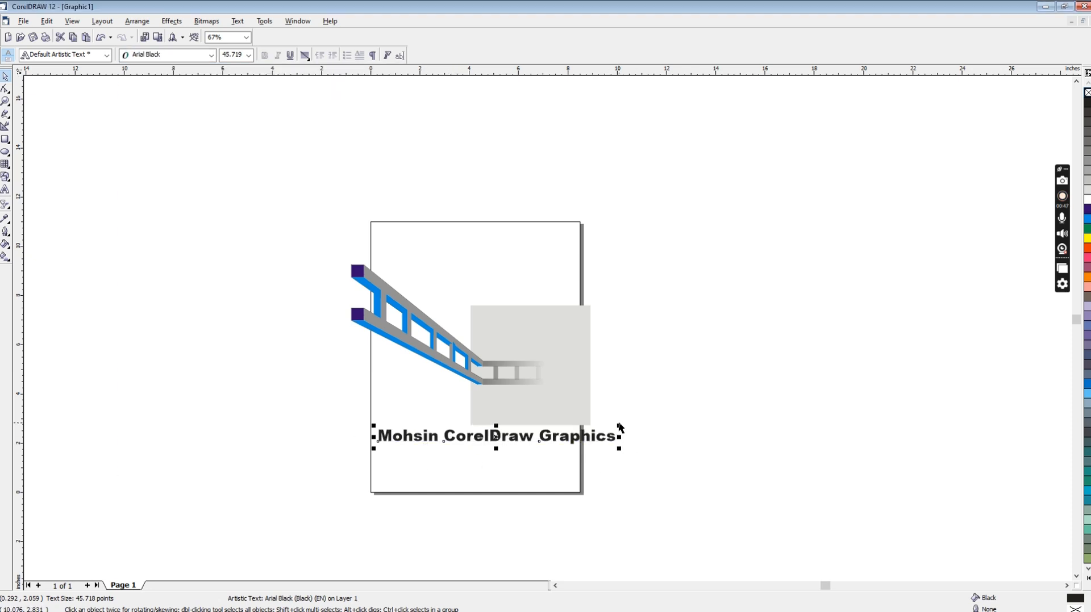
{"action": "left_click_drag", "start_coordinate": [620, 425], "coordinate": [578, 426]}
{"action": "left_click", "coordinate": [650, 421]}
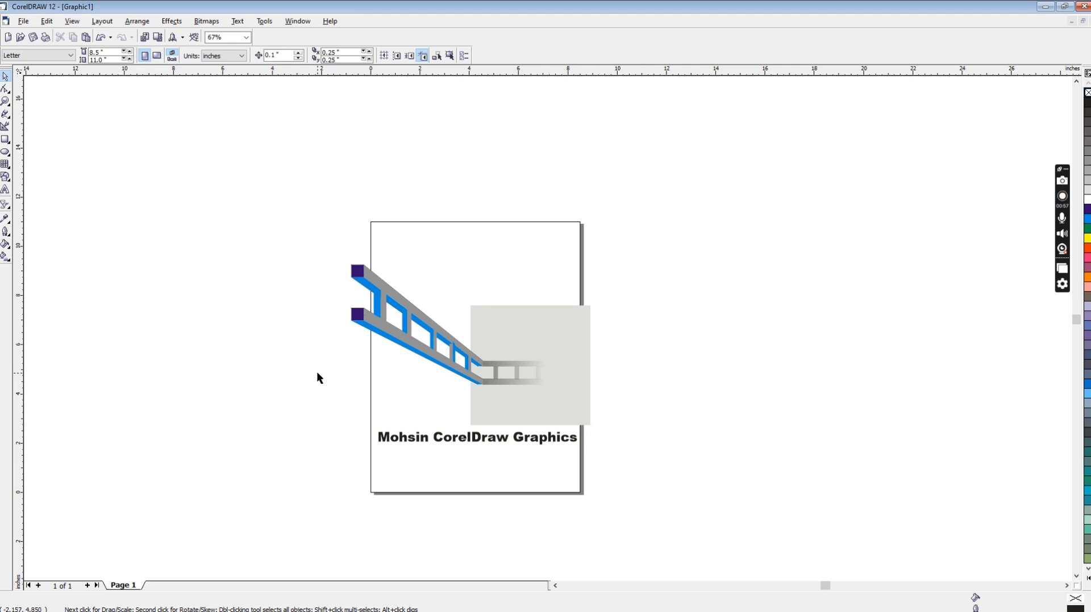
Step: Convert the title to UPPERCASE and scale it down to about 31.7 pt so it fits within the page
{"action": "left_click", "coordinate": [423, 437]}
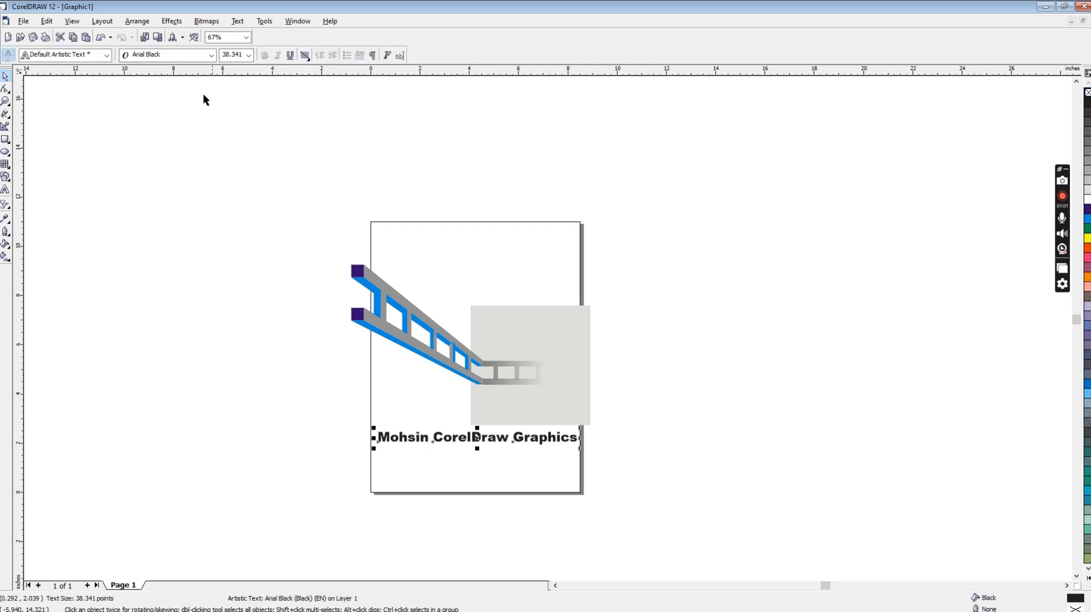
{"action": "left_click", "coordinate": [240, 22]}
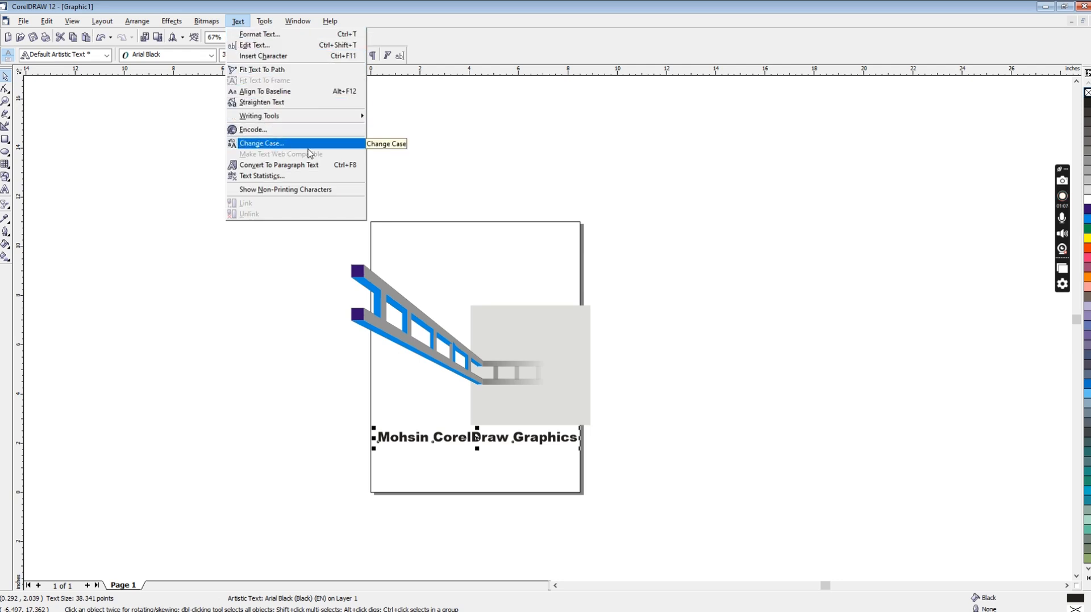
{"action": "left_click", "coordinate": [328, 146]}
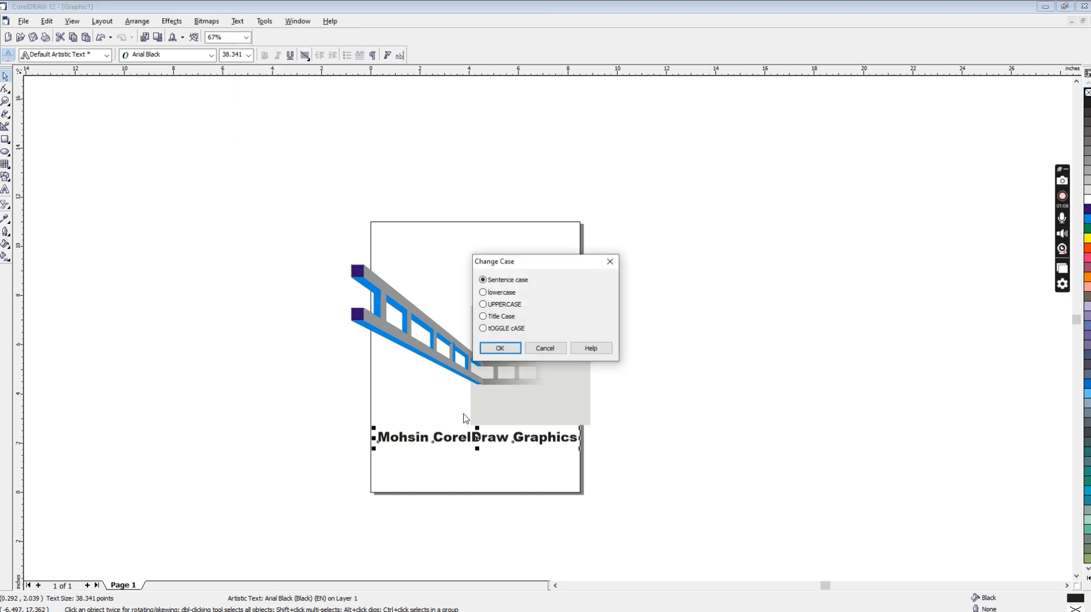
{"action": "left_click", "coordinate": [484, 305]}
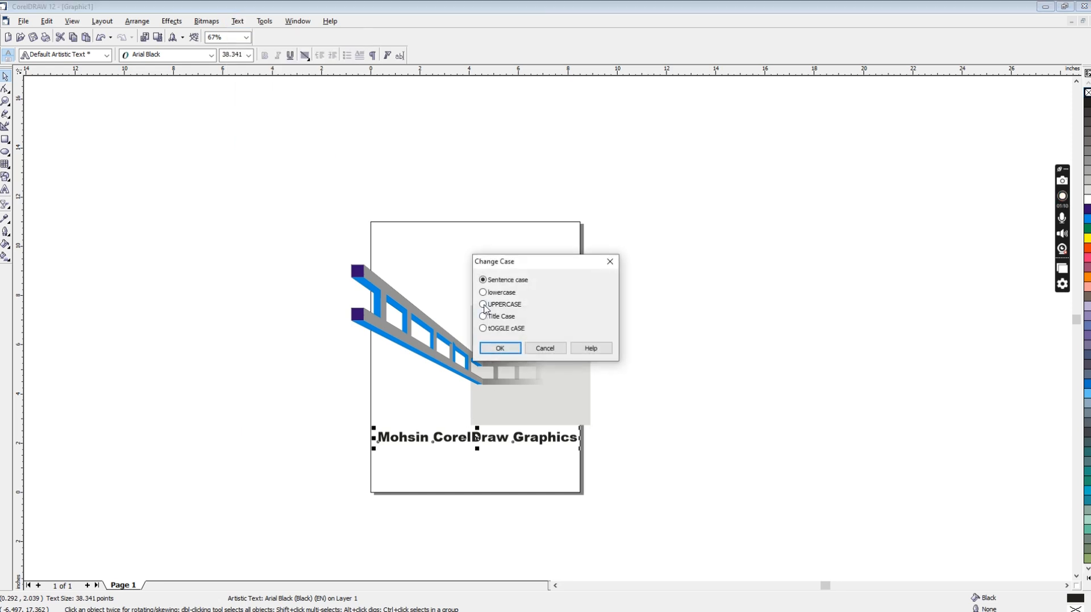
{"action": "left_click", "coordinate": [499, 347]}
{"action": "left_click_drag", "start_coordinate": [621, 446], "coordinate": [579, 425]}
{"action": "left_click", "coordinate": [613, 457]}
Step: Scale the ladder group down to about 86.6% around its centre and move the title straight up close beneath the wall
{"action": "left_click", "coordinate": [558, 369]}
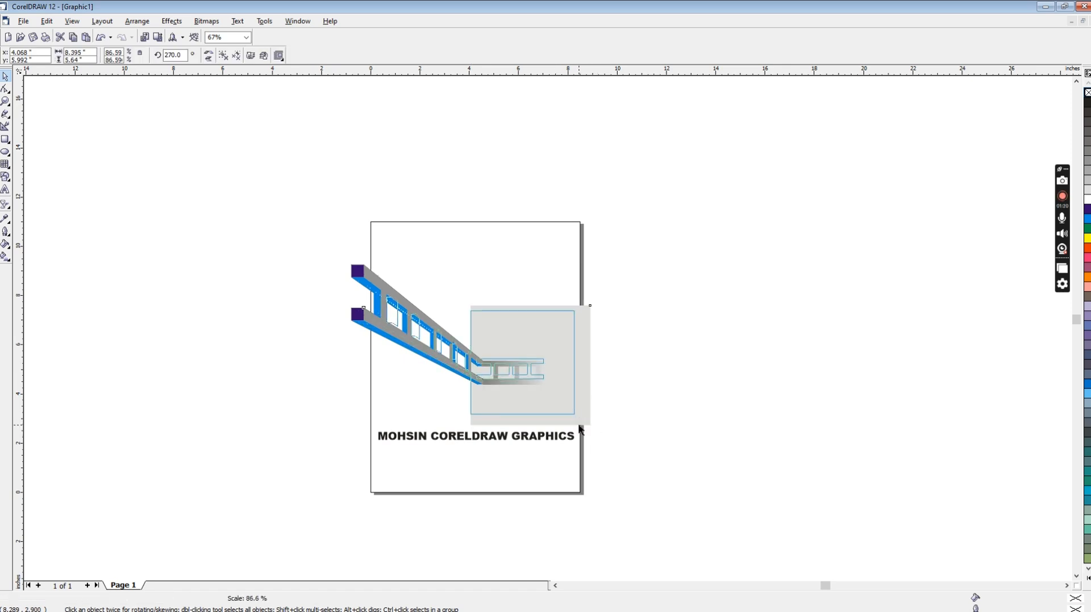
{"action": "left_click", "coordinate": [643, 392]}
{"action": "left_click_drag", "start_coordinate": [329, 249], "coordinate": [621, 498]}
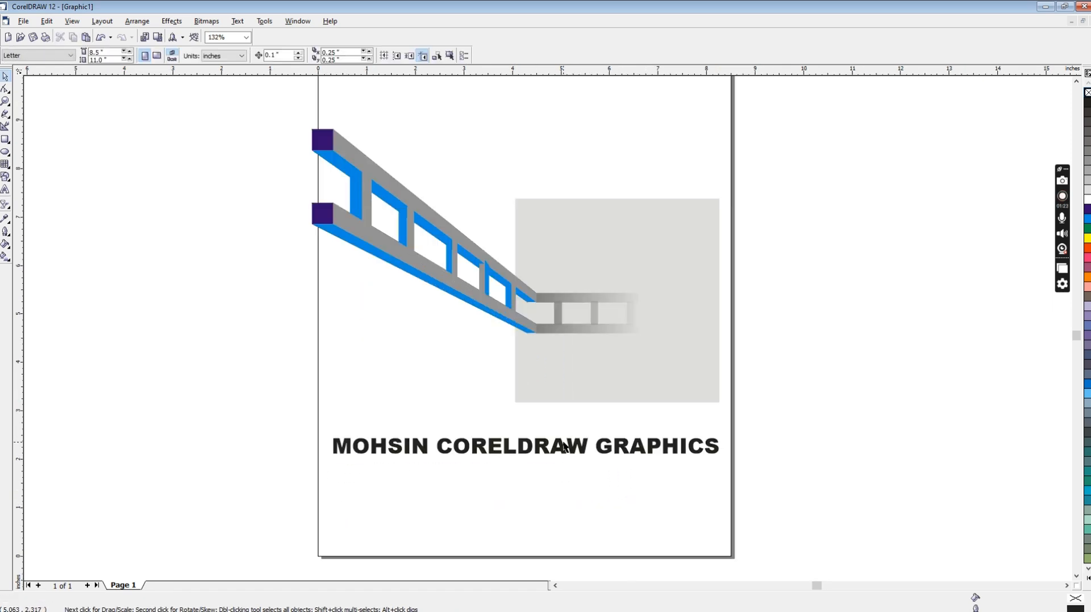
{"action": "left_click", "coordinate": [534, 446]}
{"action": "left_click_drag", "start_coordinate": [534, 446], "coordinate": [534, 421]}
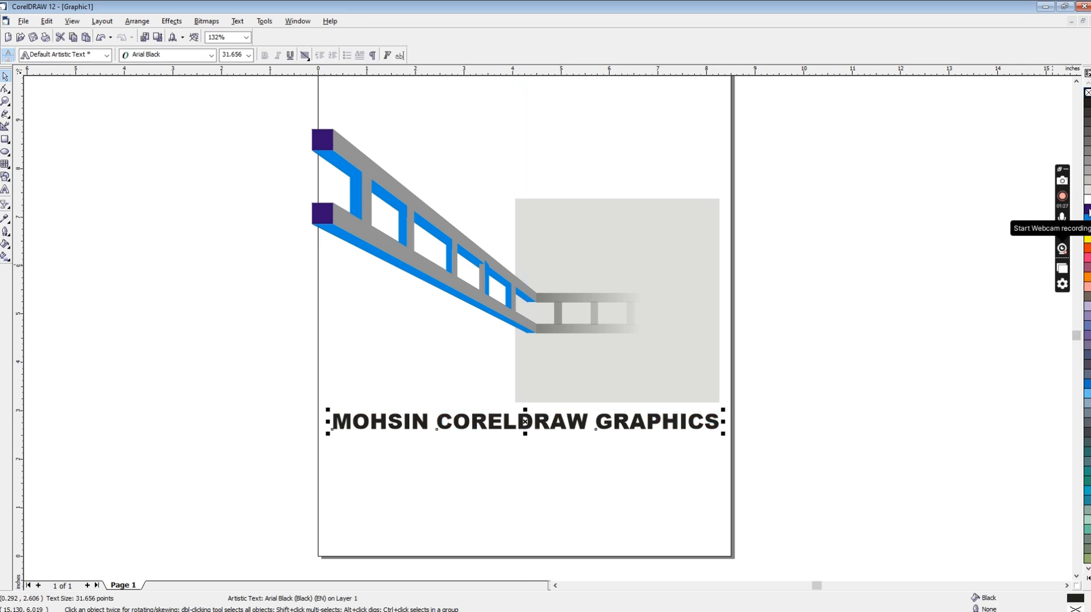
Step: Fill the title with Red and give it a 4 pt black outline with round corners and caps, behind the fill and scaling with the image
{"action": "left_click", "coordinate": [1087, 248]}
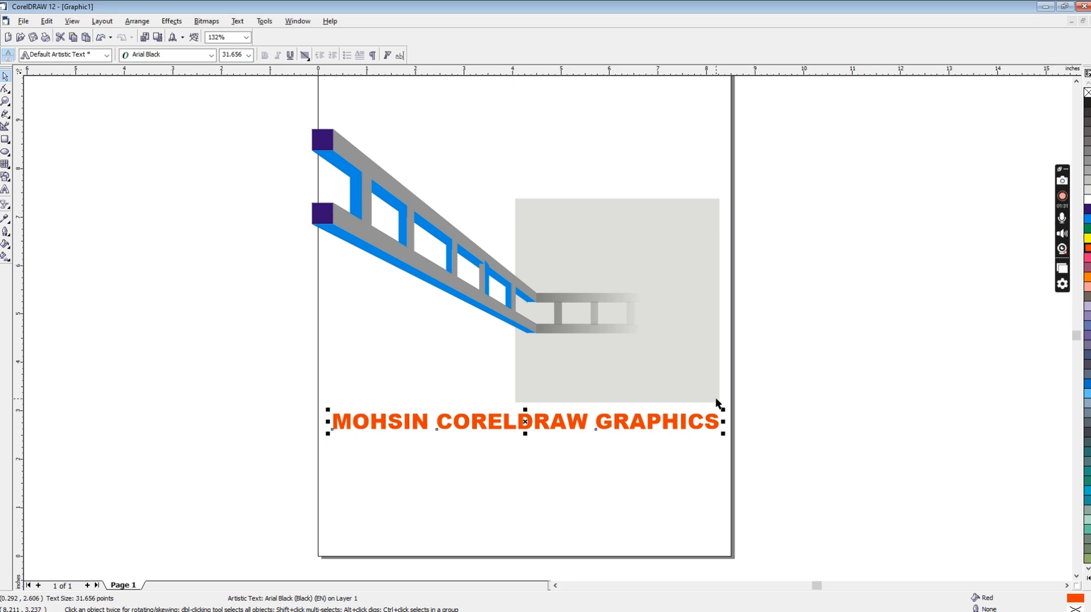
{"action": "key", "text": "F12"}
{"action": "left_click", "coordinate": [480, 255]}
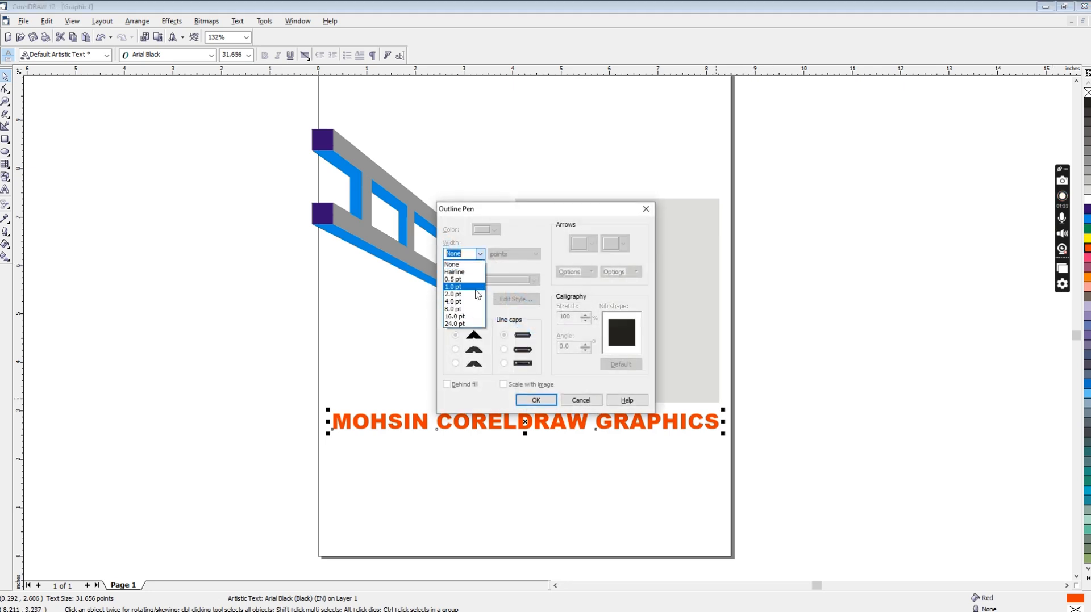
{"action": "left_click", "coordinate": [473, 307]}
{"action": "left_click", "coordinate": [456, 350]}
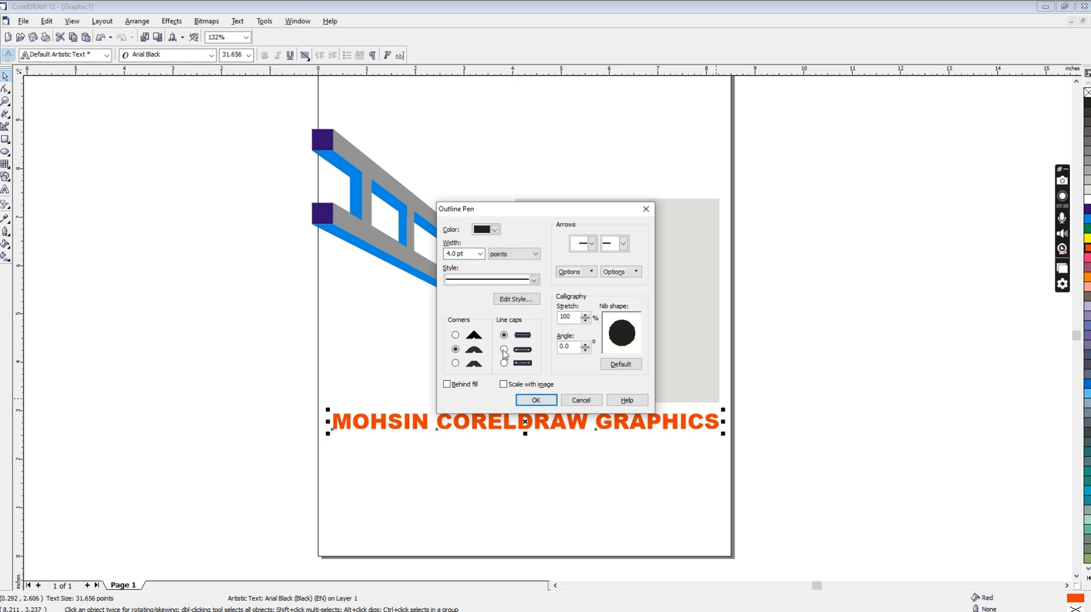
{"action": "left_click", "coordinate": [504, 349]}
{"action": "left_click", "coordinate": [447, 384]}
{"action": "left_click", "coordinate": [503, 385]}
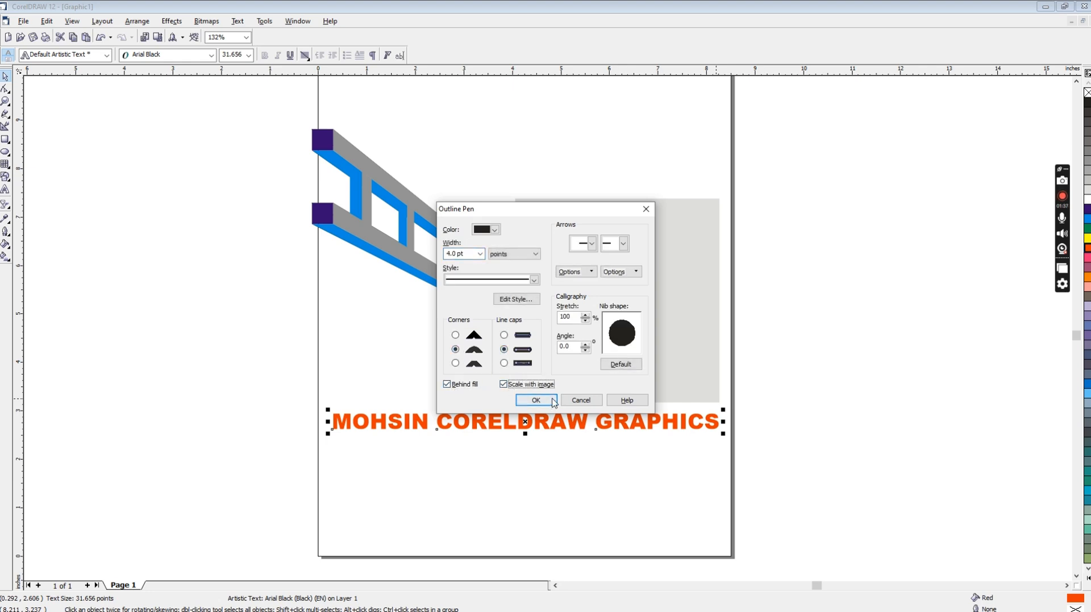
{"action": "left_click", "coordinate": [536, 400]}
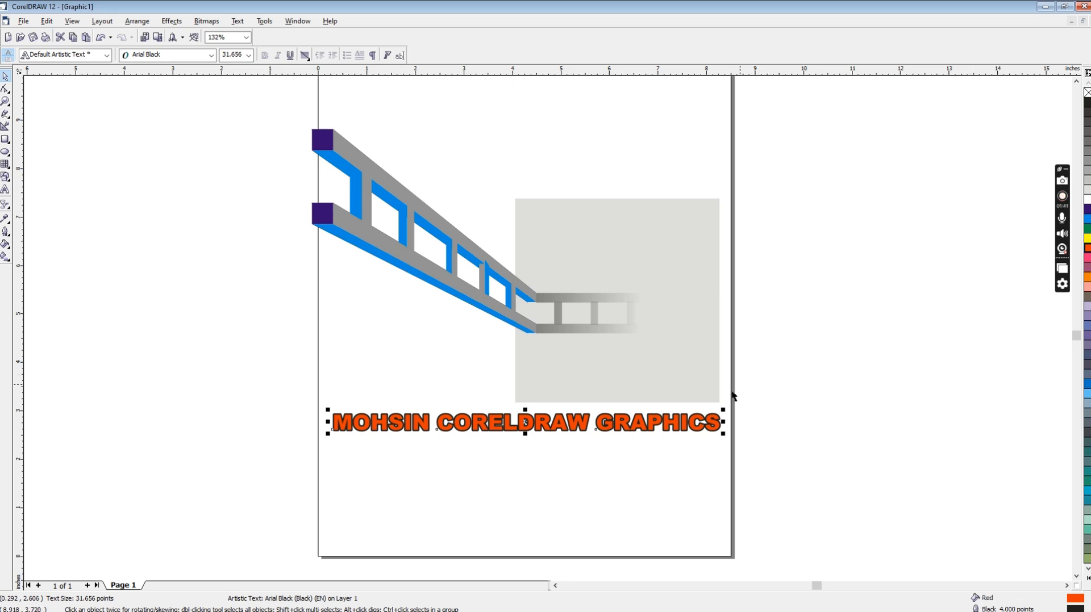
Step: Set the title's outline width to 16 pt
{"action": "key", "text": "F12"}
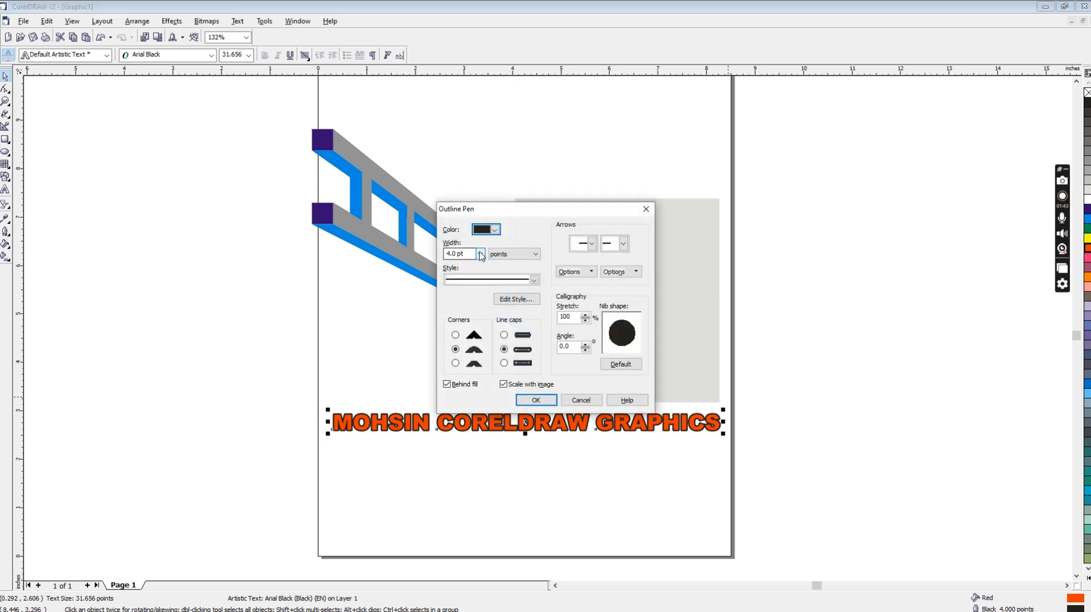
{"action": "left_click", "coordinate": [480, 254]}
{"action": "left_click", "coordinate": [474, 323]}
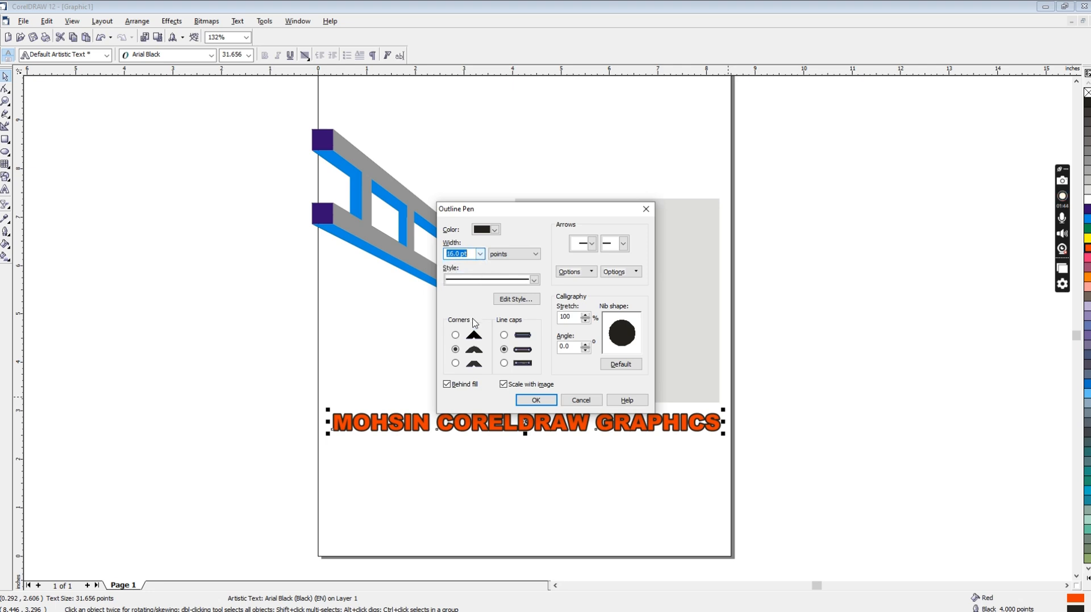
{"action": "left_click", "coordinate": [534, 401]}
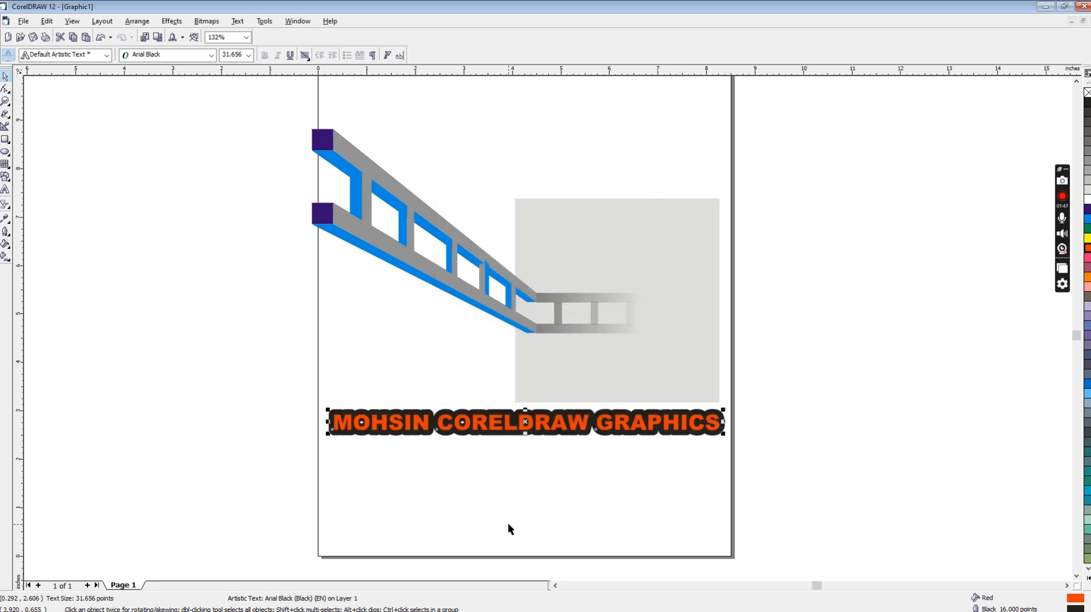
Step: Duplicate the outlined title and align the copy exactly over the original, centred both horizontally and vertically
{"action": "key", "text": "ctrl+d"}
{"action": "left_click", "coordinate": [480, 430], "text": "shift"}
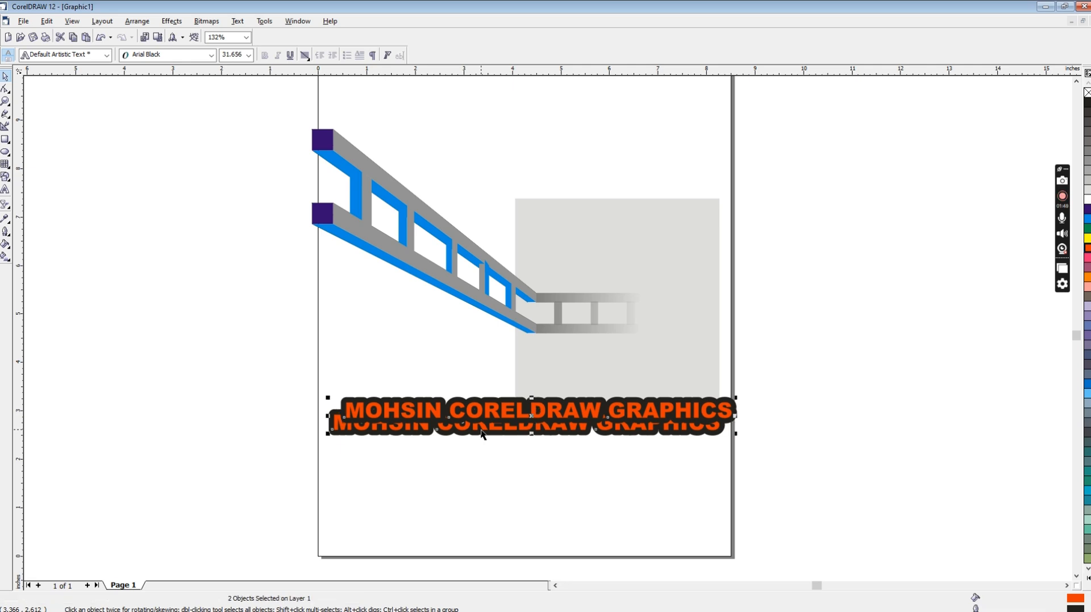
{"action": "key", "text": "e"}
{"action": "key", "text": "c"}
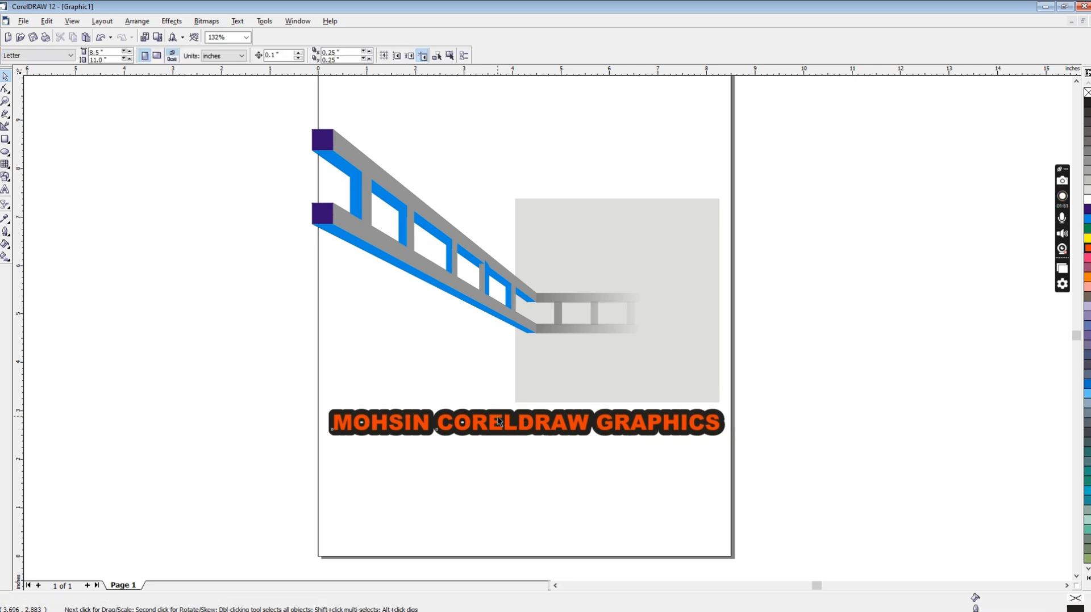
Step: Give the upper copy of the title a White outline with a width of 8 pt
{"action": "left_click", "coordinate": [514, 421]}
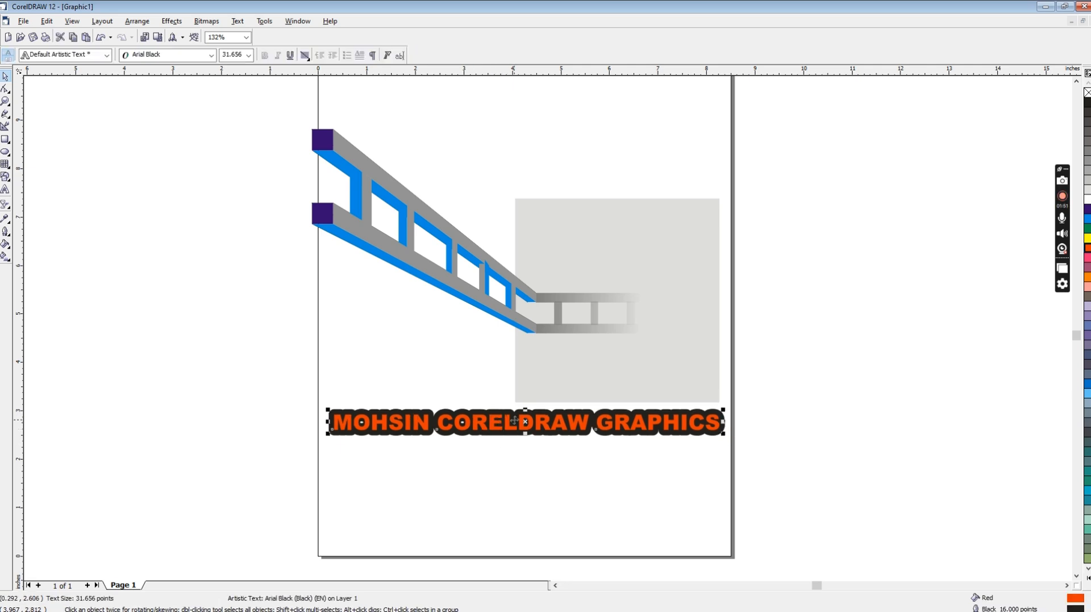
{"action": "right_click", "coordinate": [1088, 200]}
{"action": "key", "text": "F12"}
{"action": "double_click", "coordinate": [472, 254]}
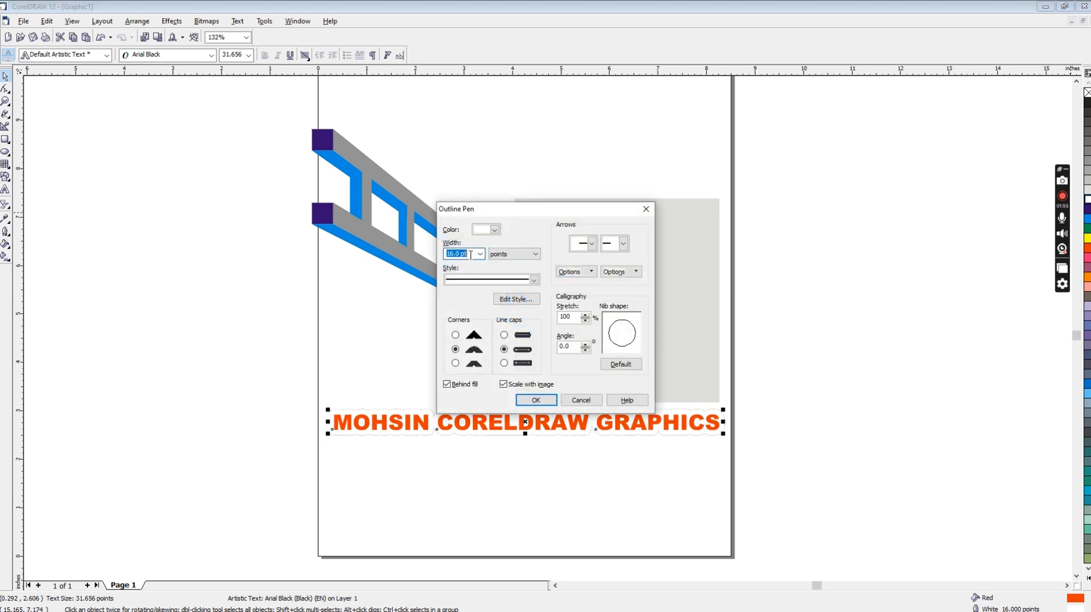
{"action": "left_click", "coordinate": [480, 254]}
{"action": "left_click", "coordinate": [463, 312]}
{"action": "left_click", "coordinate": [536, 400]}
{"action": "left_click", "coordinate": [564, 463]}
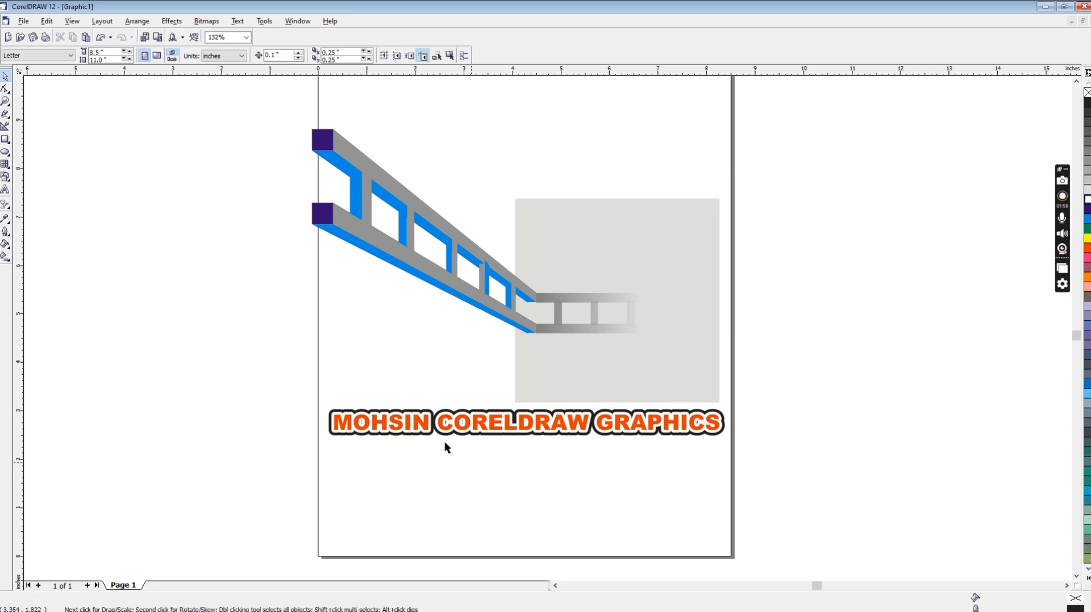
Step: Preview the finished ladder artwork and title in full screen with nothing selected
{"action": "mouse_move", "coordinate": [230, 98]}
{"action": "left_mouse_down"}
{"action": "mouse_move", "coordinate": [733, 511]}
{"action": "mouse_move", "coordinate": [771, 505]}
{"action": "left_mouse_up"}
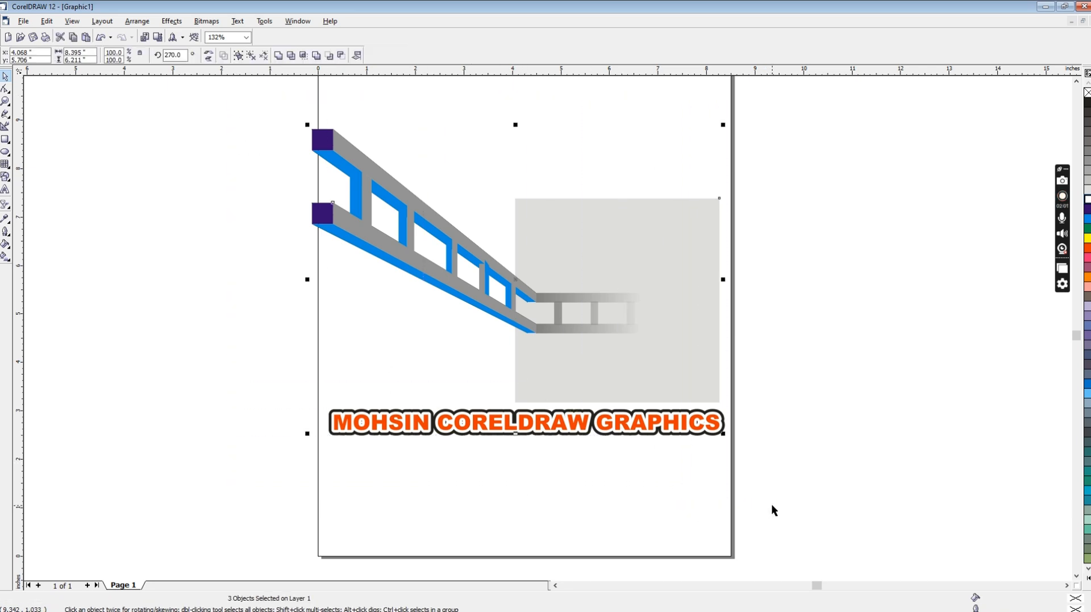
{"action": "left_click", "coordinate": [635, 489]}
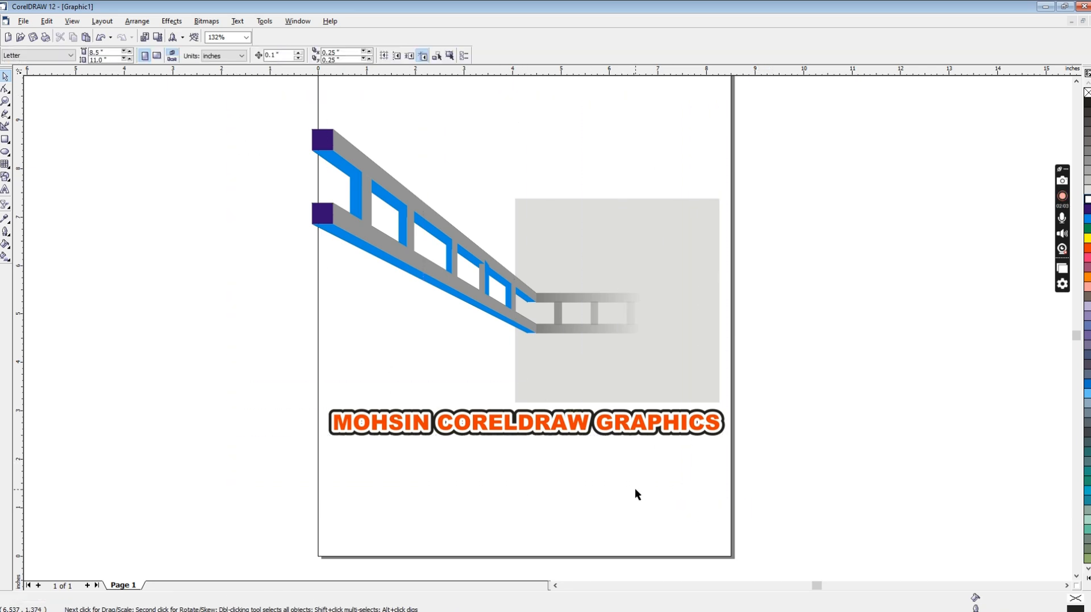
{"action": "key", "text": "F9"}
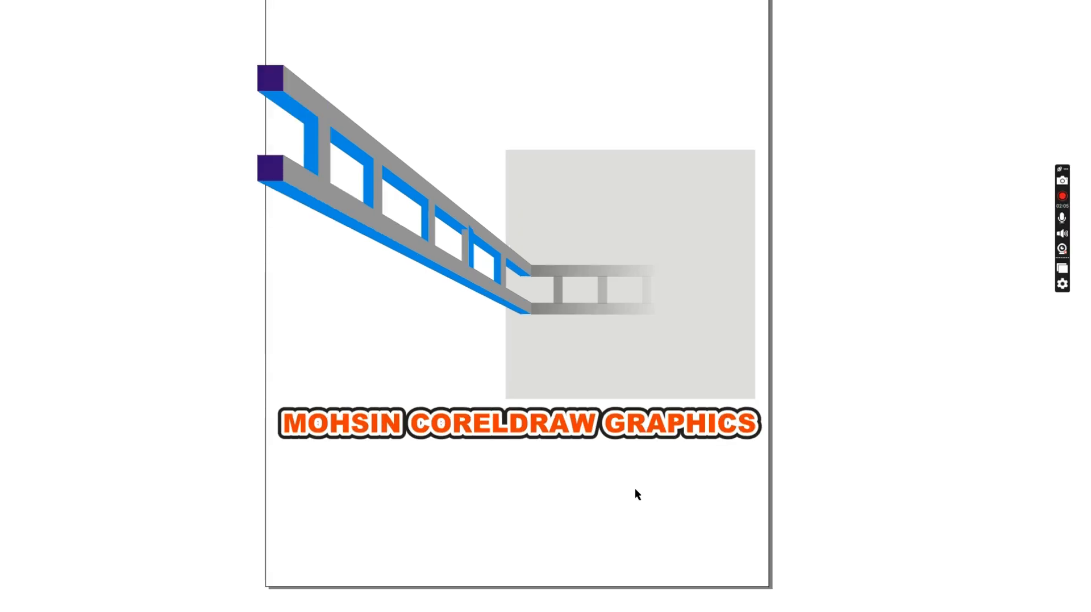